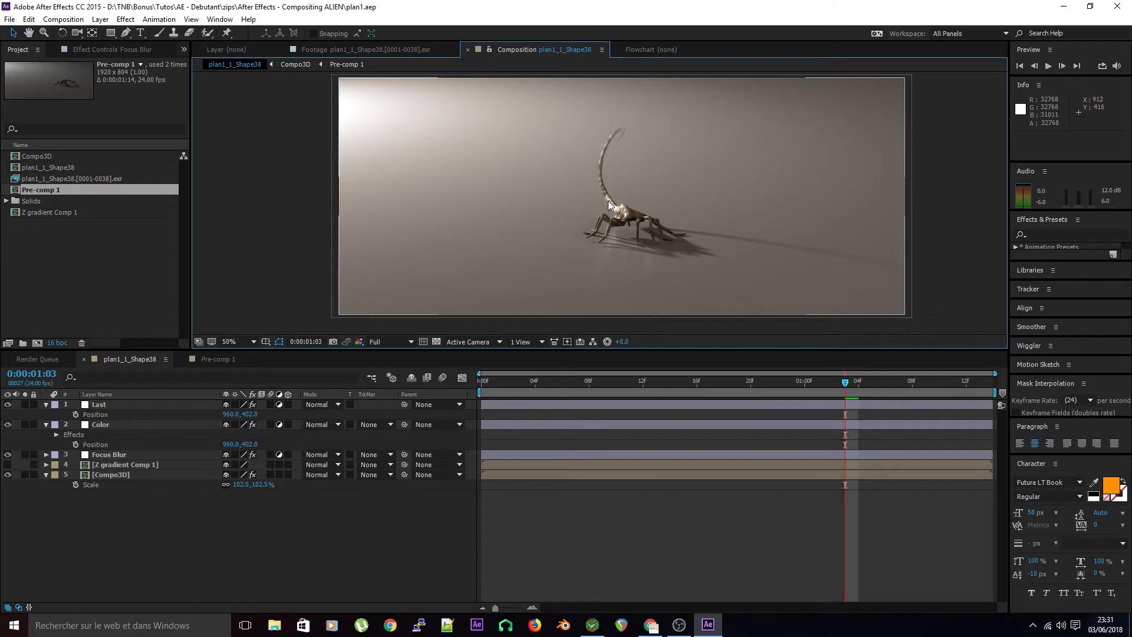
Switch to the web browser and open the 3D training page of motion-live.com in a new tab.
{"action": "left_click_drag", "start_coordinate": [0, 82], "coordinate": [331, 0]}
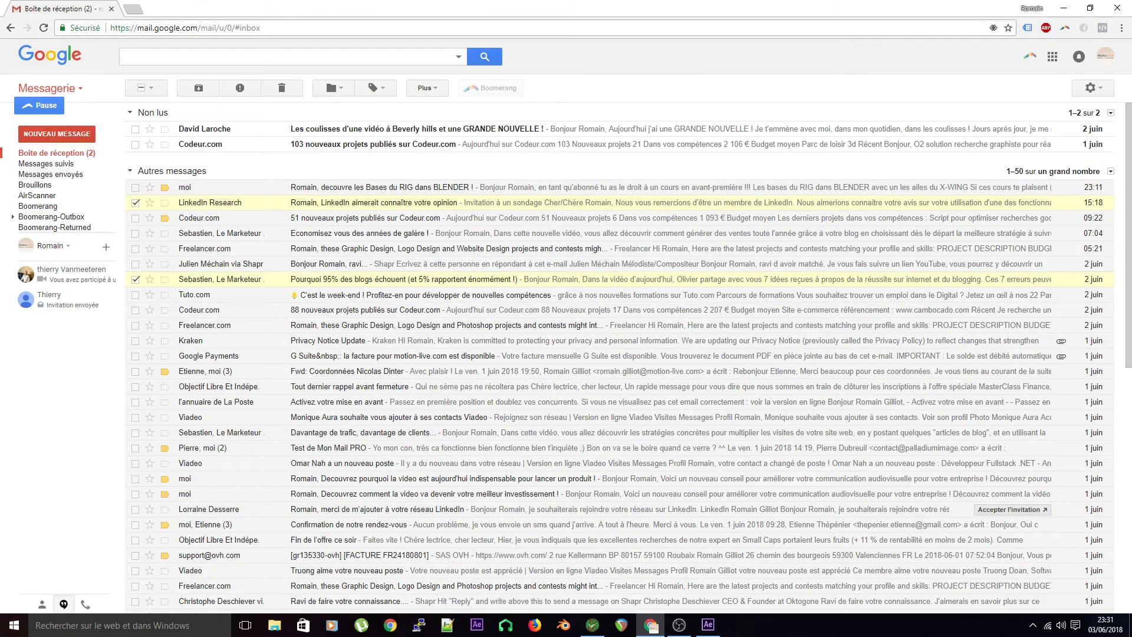
{"action": "left_click", "coordinate": [132, 9]}
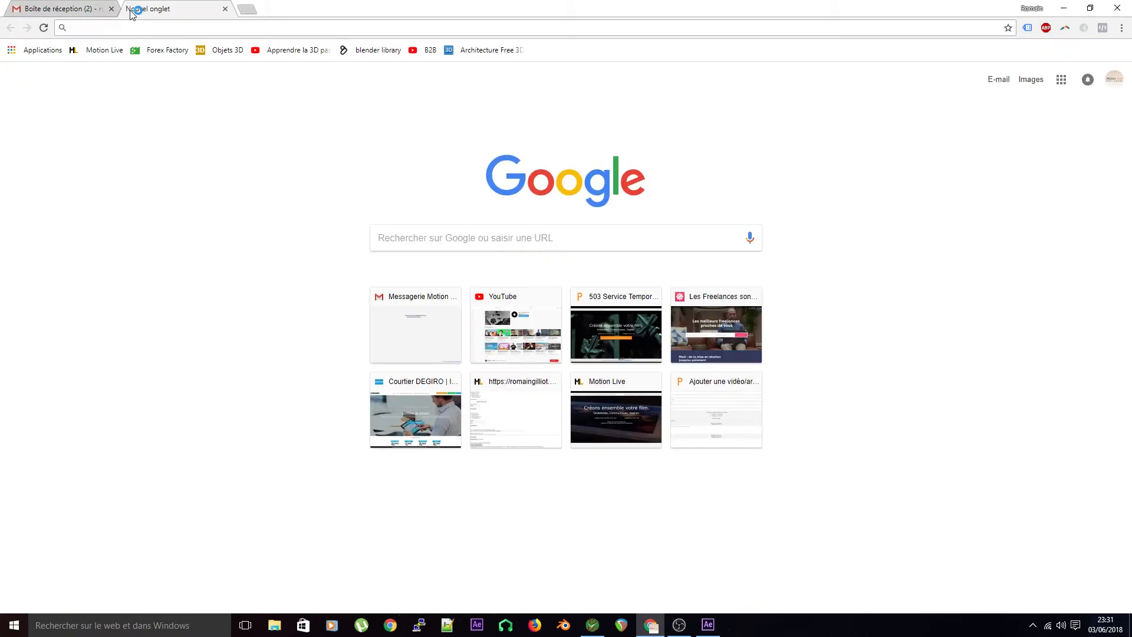
{"action": "type", "text": "motion-li"}
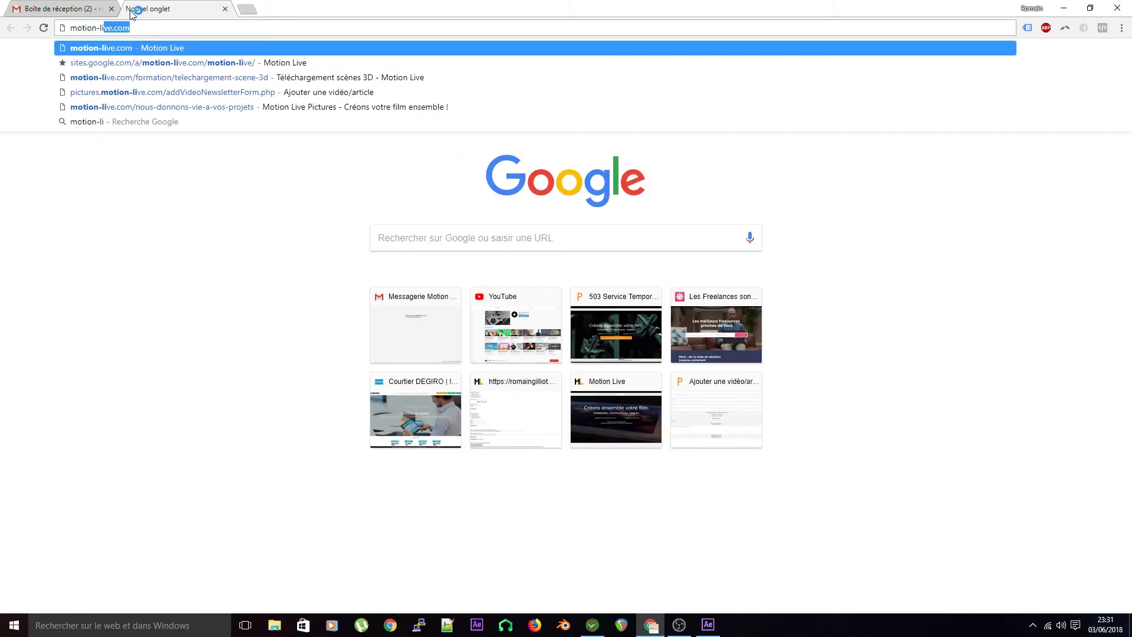
{"action": "key", "text": "Return"}
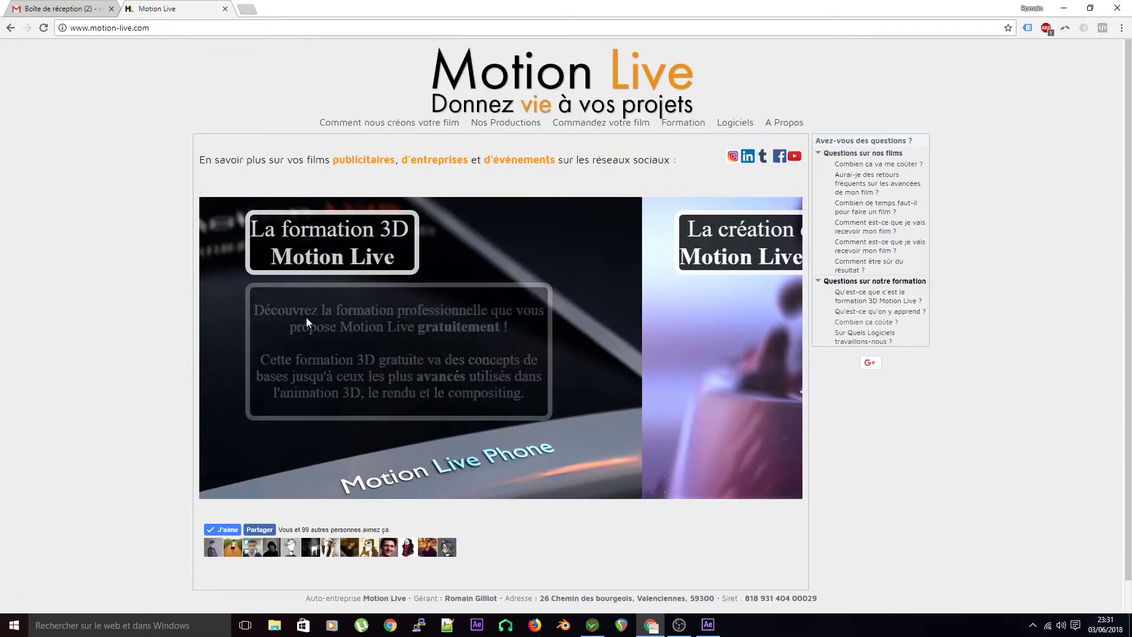
{"action": "left_click", "coordinate": [306, 322]}
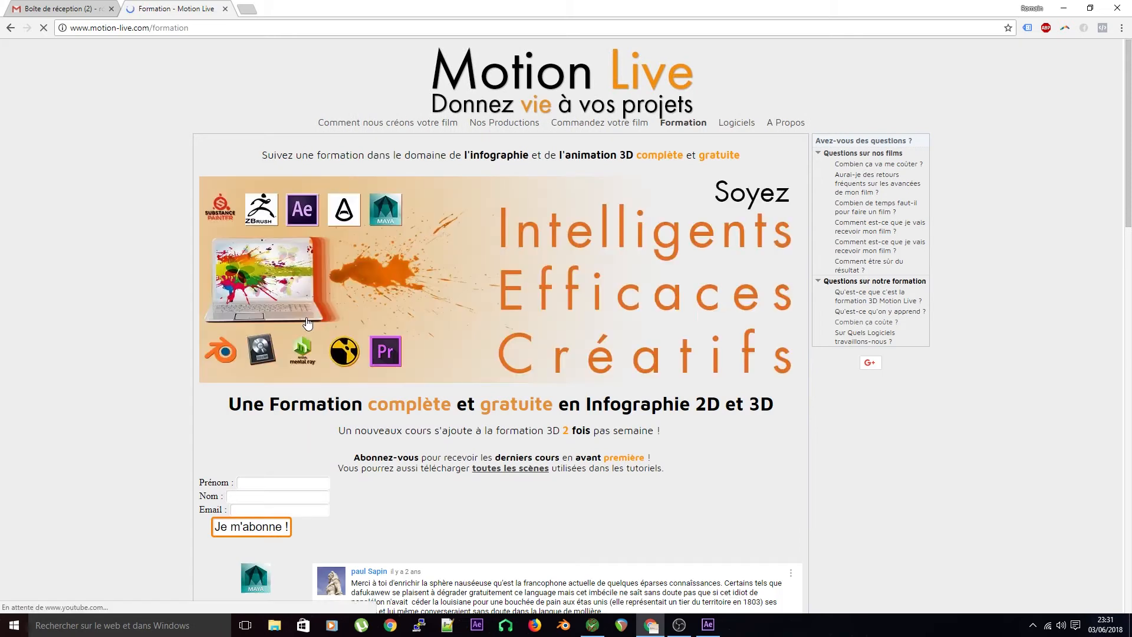
Open the Autodesk Maya course's video playlist on the training page and look through its lessons to the end.
{"action": "scroll", "coordinate": [157, 287], "scroll_direction": "down", "scroll_amount": 4}
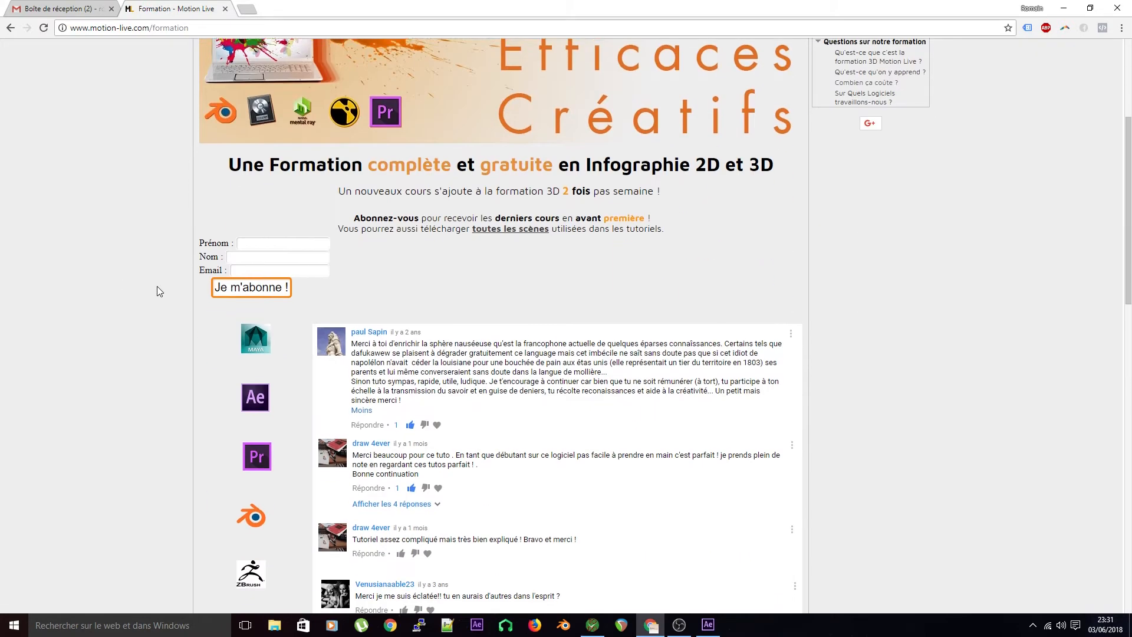
{"action": "scroll", "coordinate": [157, 291], "scroll_direction": "down", "scroll_amount": 2}
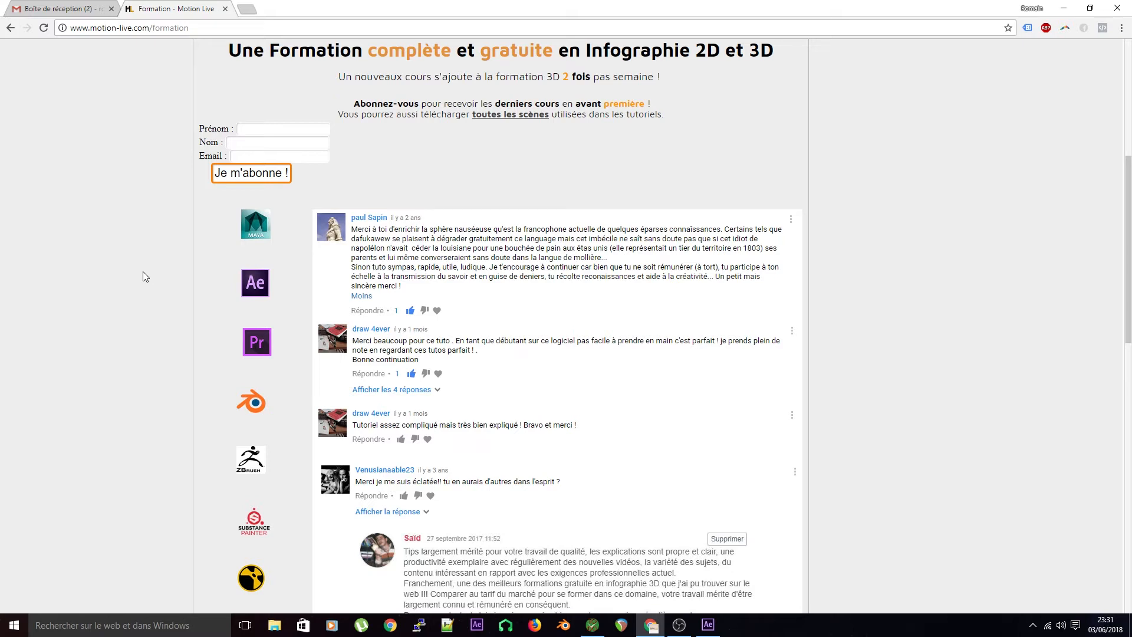
{"action": "scroll", "coordinate": [124, 276], "scroll_direction": "down", "scroll_amount": 2}
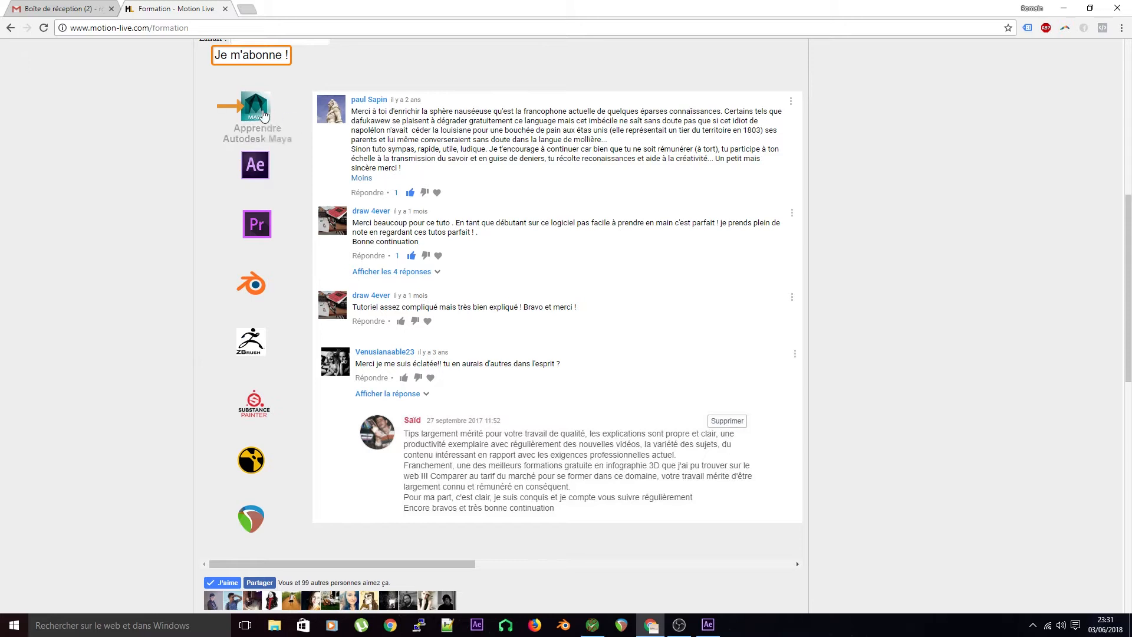
{"action": "left_click", "coordinate": [263, 115]}
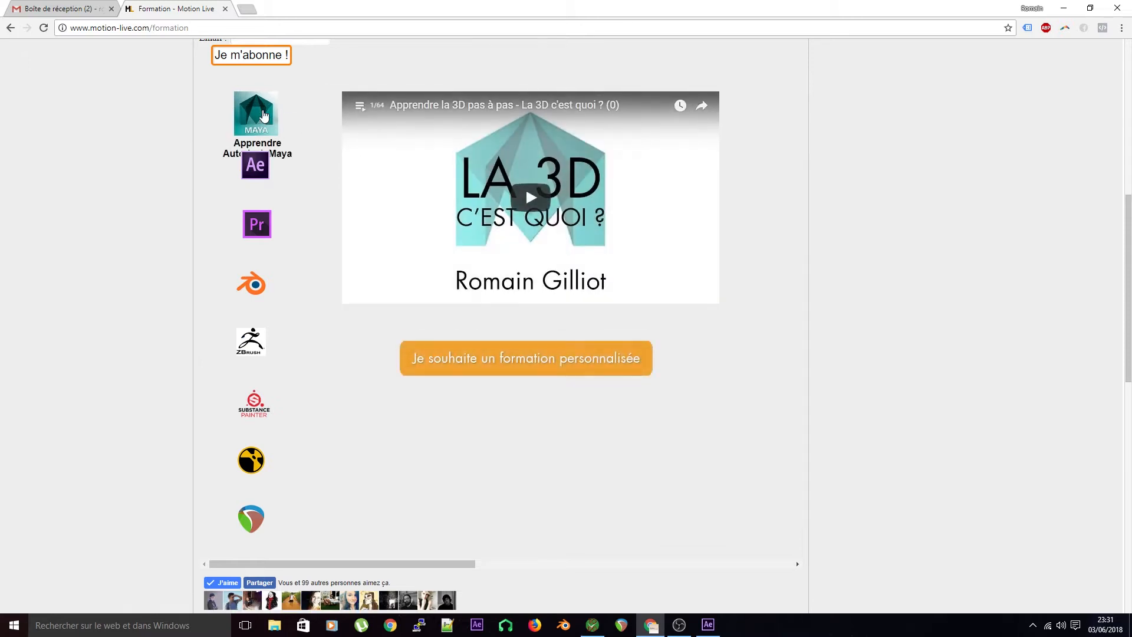
{"action": "left_click", "coordinate": [359, 106]}
{"action": "scroll", "coordinate": [428, 189], "scroll_direction": "down", "scroll_amount": 5}
{"action": "scroll", "coordinate": [427, 189], "scroll_direction": "down", "scroll_amount": 20}
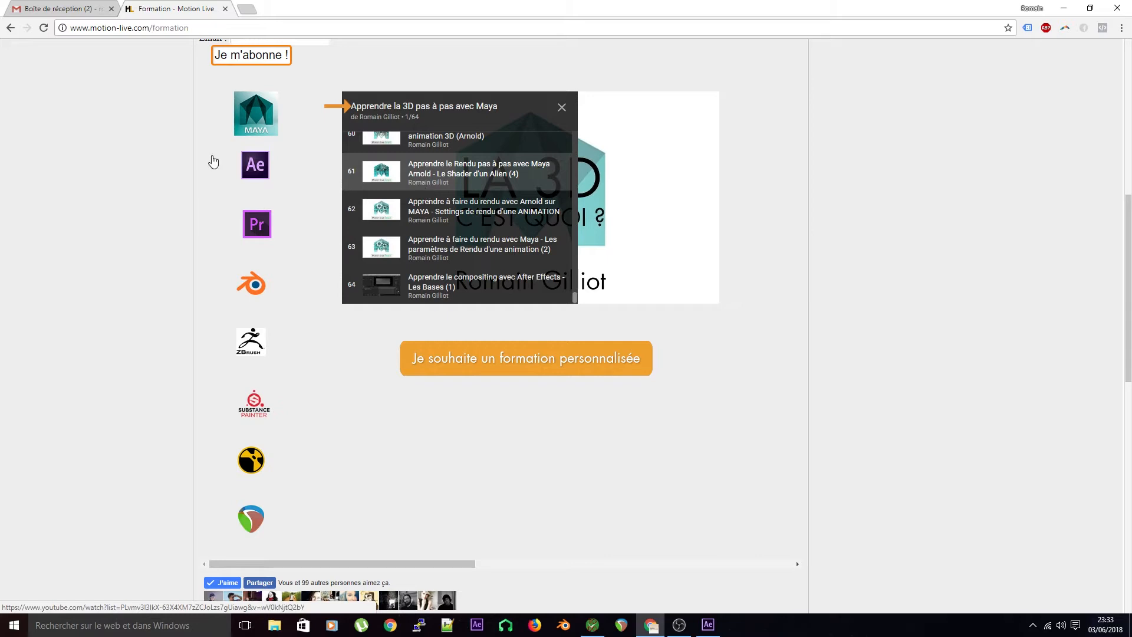
Open the 3D scenes download page and submit the subscriber's email to browse the downloadable scene archives.
{"action": "scroll", "coordinate": [311, 362], "scroll_direction": "up", "scroll_amount": 6}
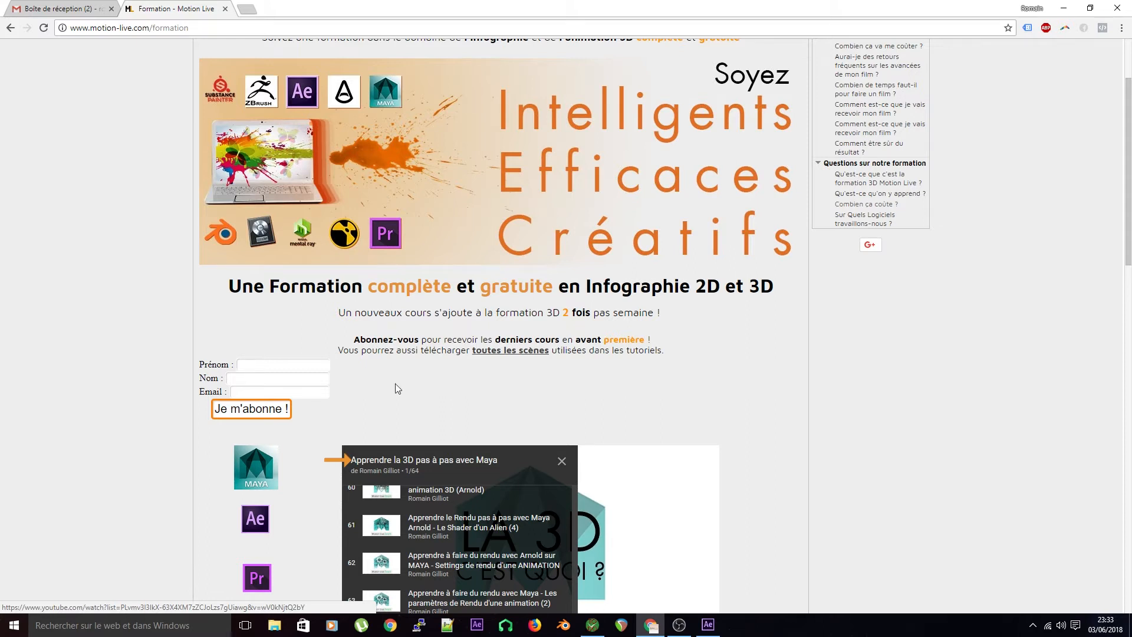
{"action": "left_click", "coordinate": [511, 351]}
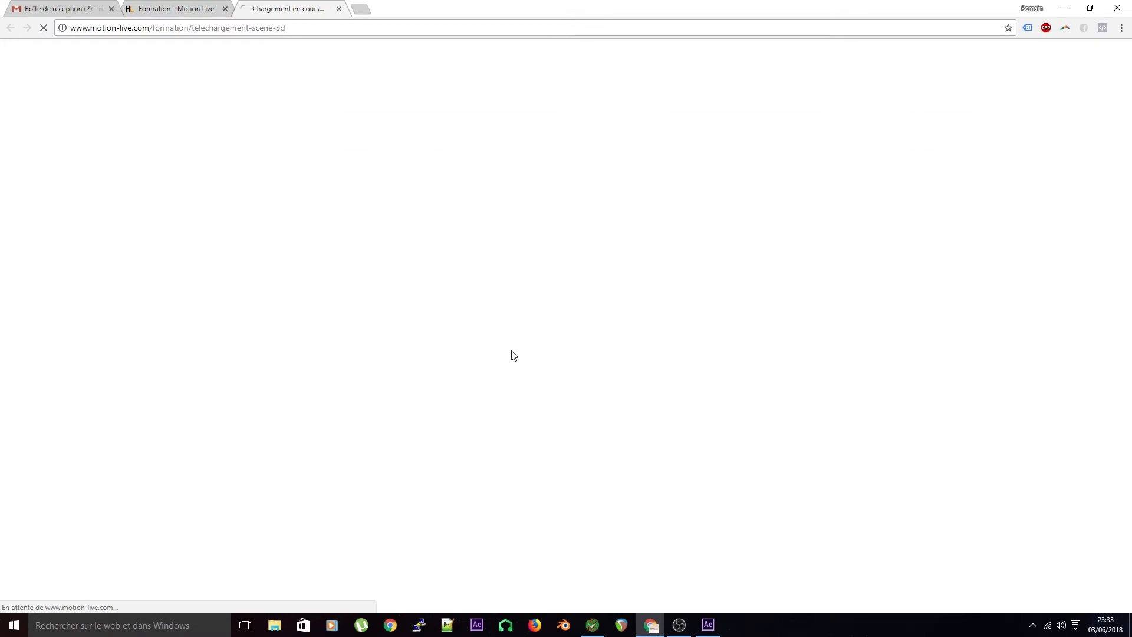
{"action": "left_click", "coordinate": [322, 458]}
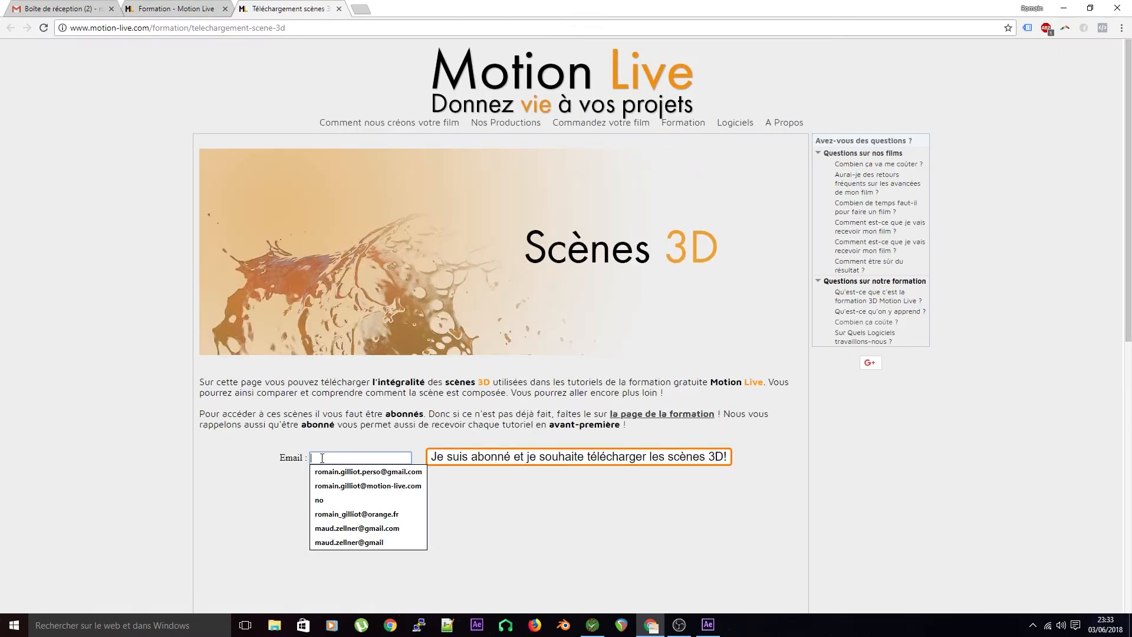
{"action": "left_click", "coordinate": [363, 472]}
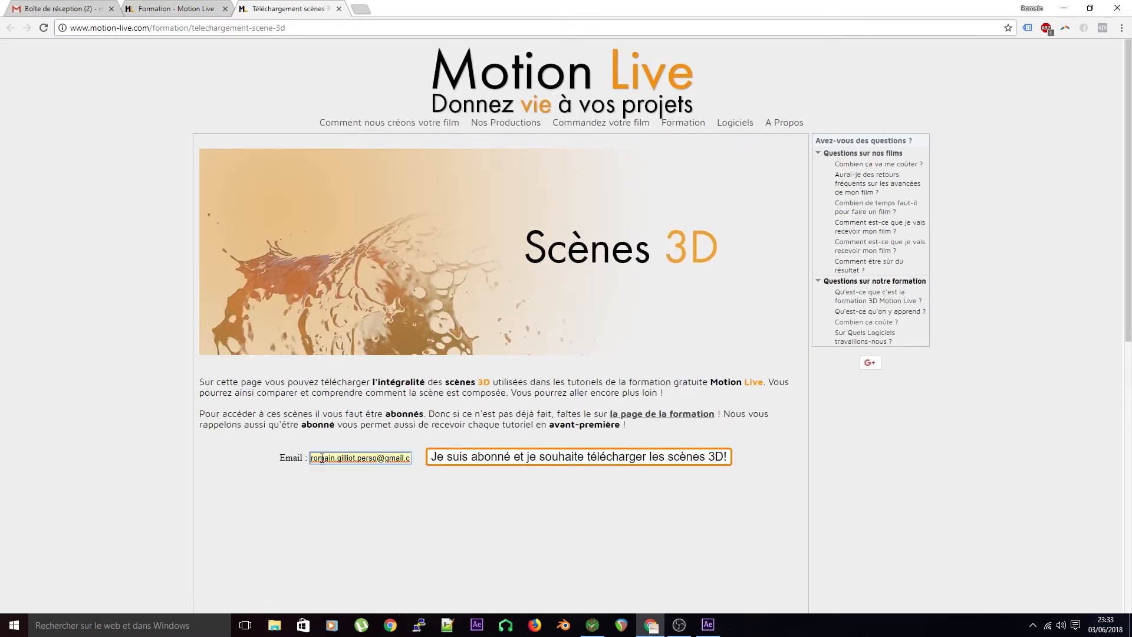
{"action": "left_click", "coordinate": [451, 460]}
{"action": "scroll", "coordinate": [116, 354], "scroll_direction": "down", "scroll_amount": 7}
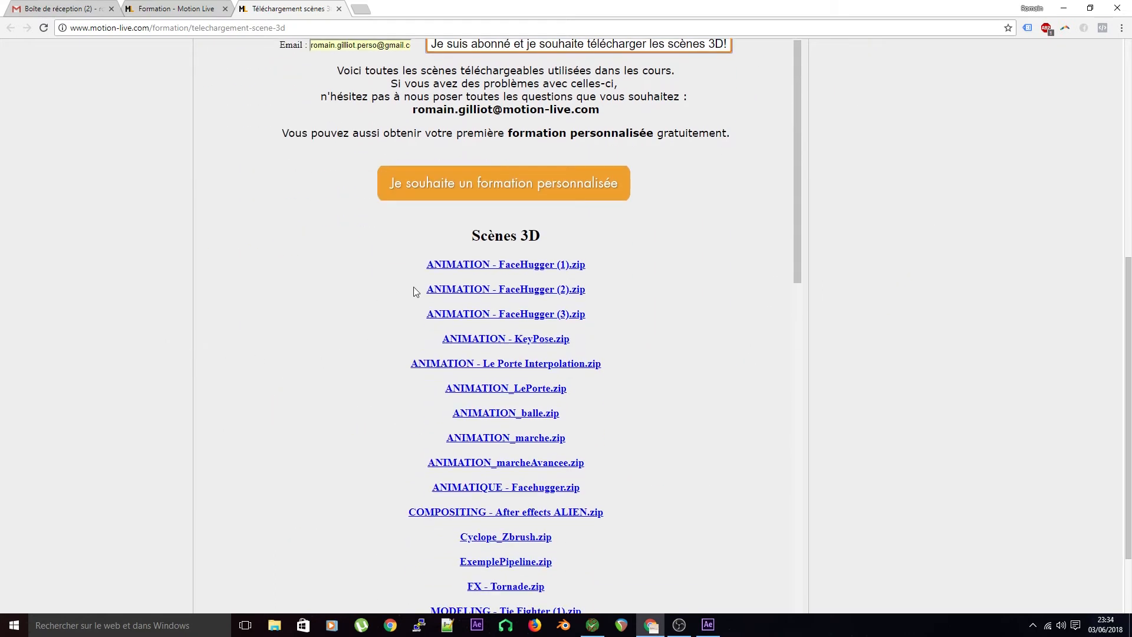
{"action": "scroll", "coordinate": [416, 290], "scroll_direction": "down", "scroll_amount": 5}
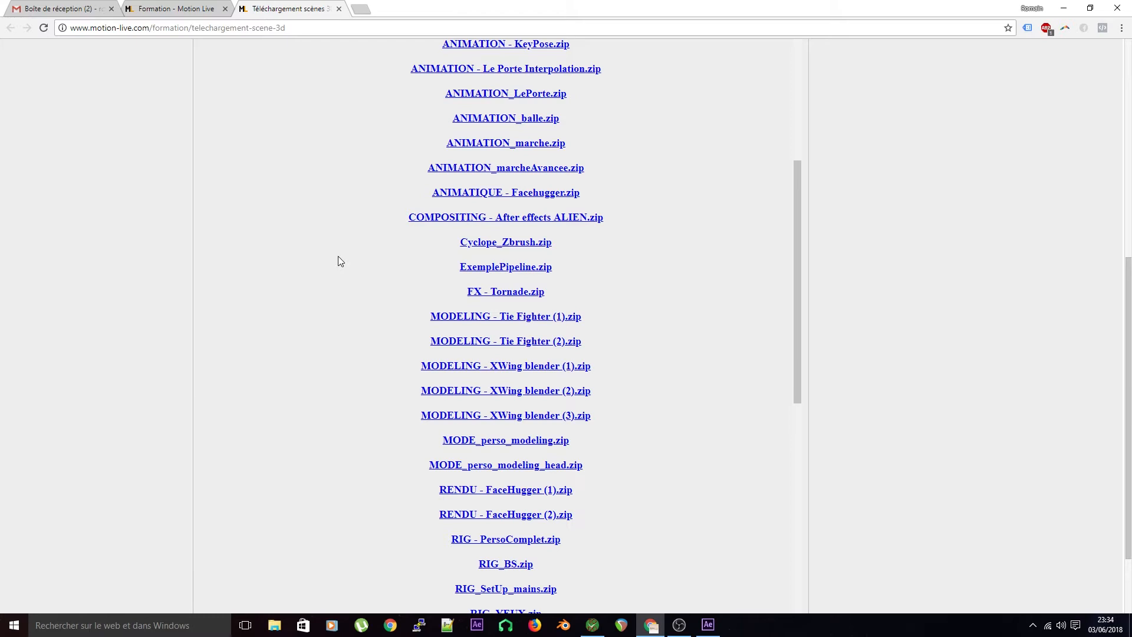
{"action": "scroll", "coordinate": [228, 335], "scroll_direction": "up", "scroll_amount": 5}
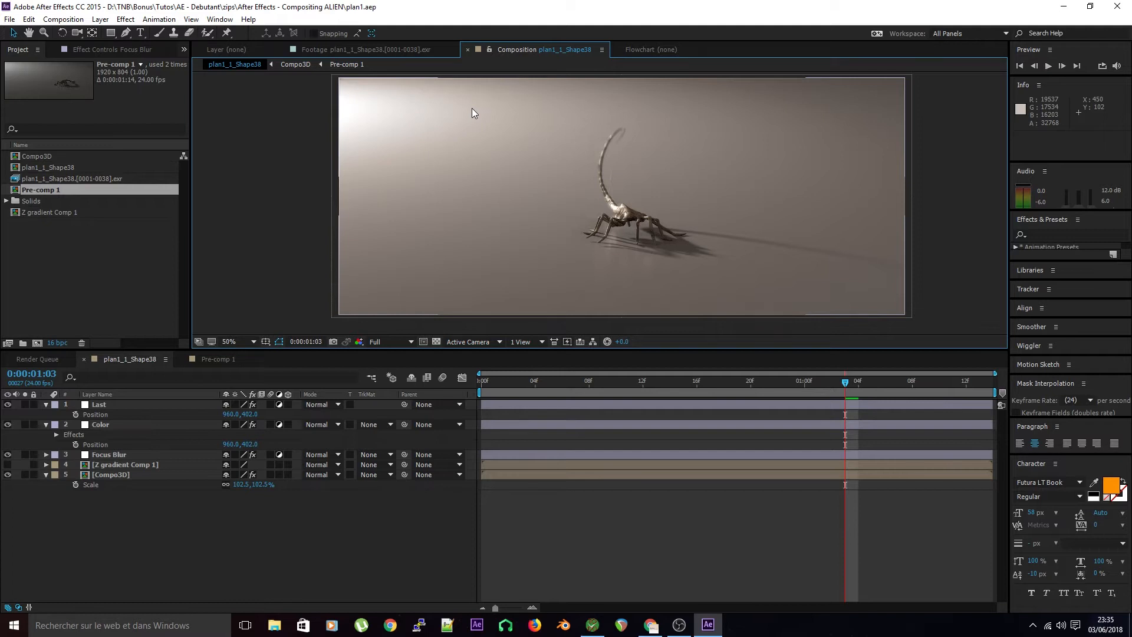
{"action": "left_click", "coordinate": [143, 550]}
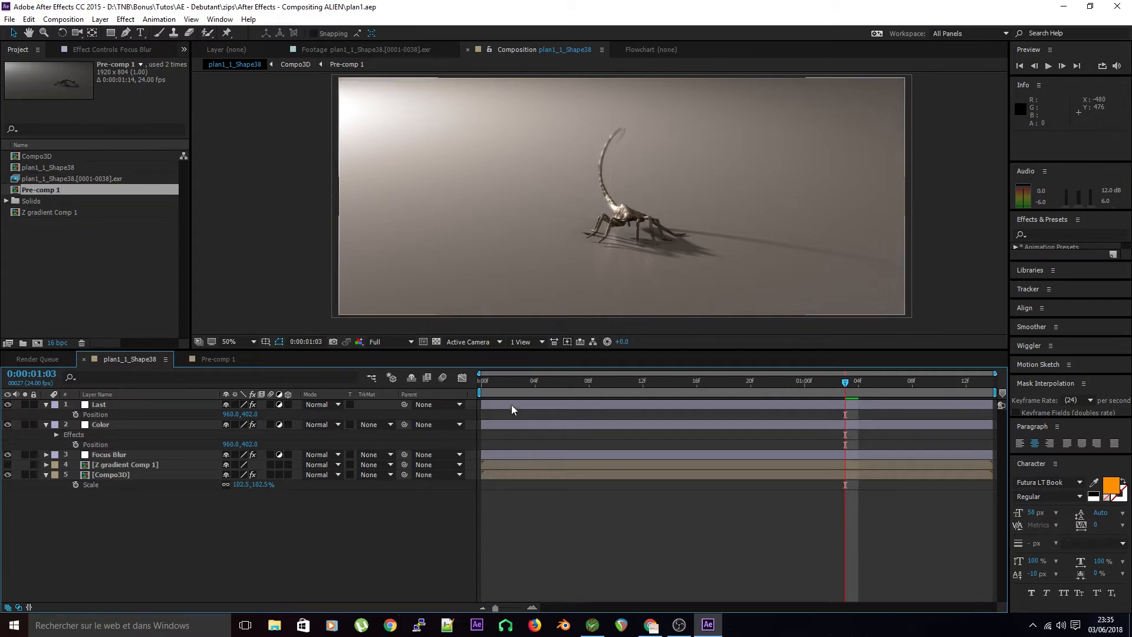
{"action": "left_click", "coordinate": [133, 268]}
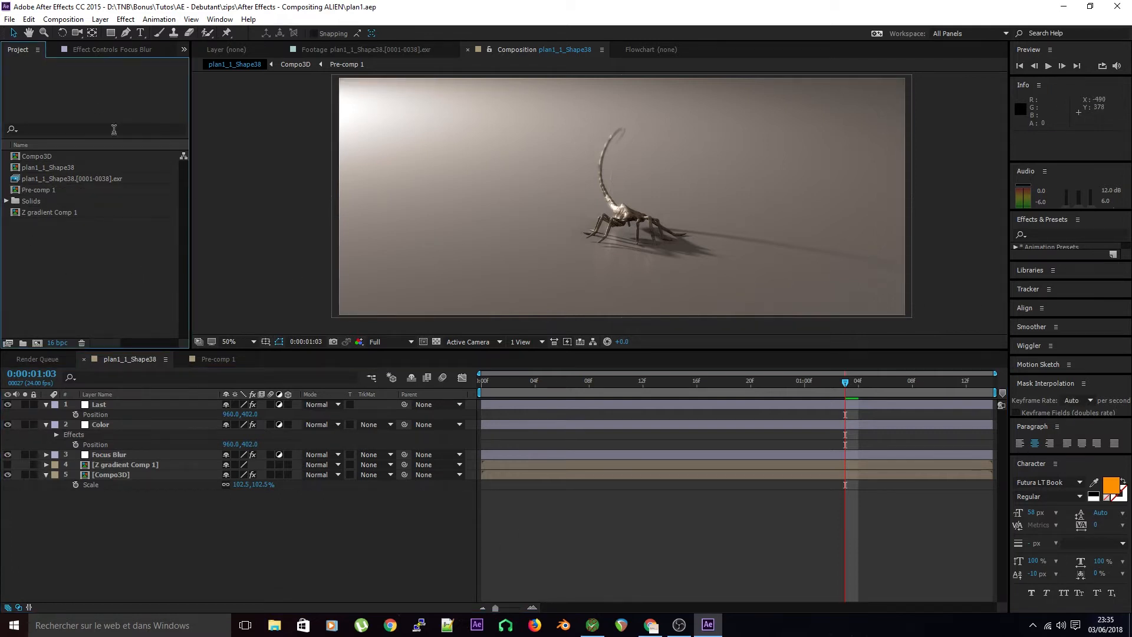
{"action": "left_click", "coordinate": [260, 519]}
{"action": "left_click", "coordinate": [284, 262]}
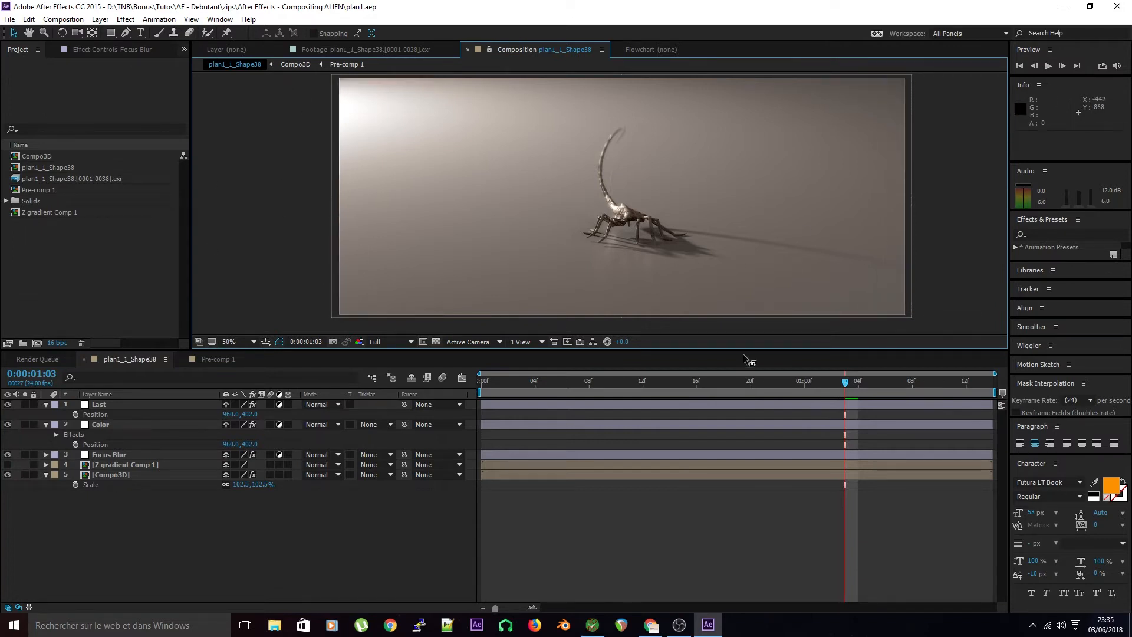
{"action": "left_click", "coordinate": [271, 553]}
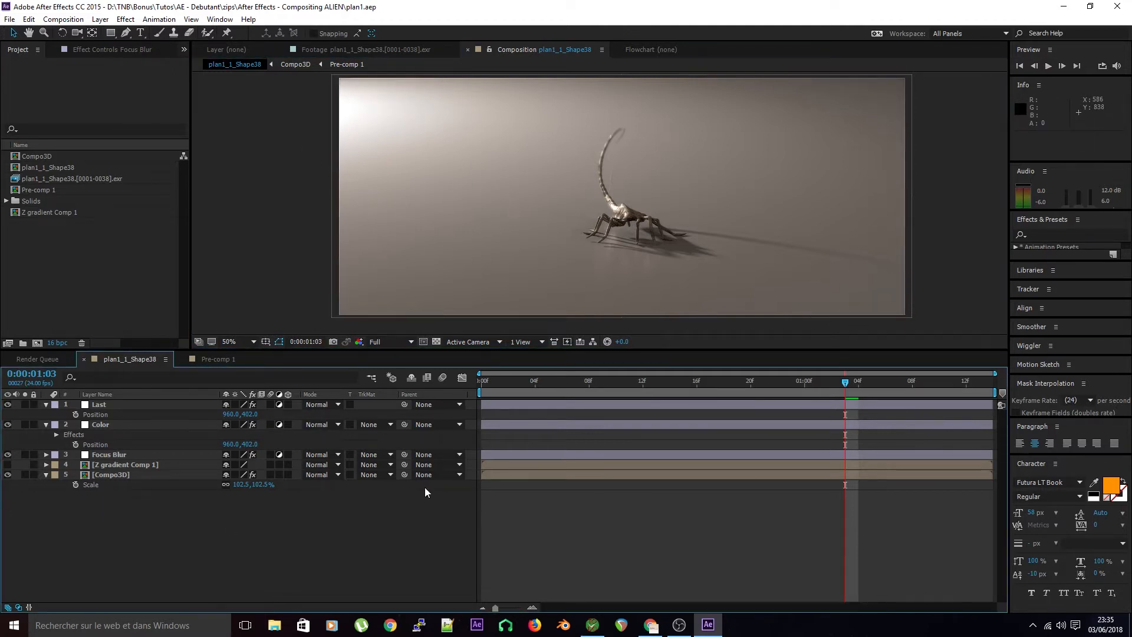
{"action": "left_click", "coordinate": [163, 203]}
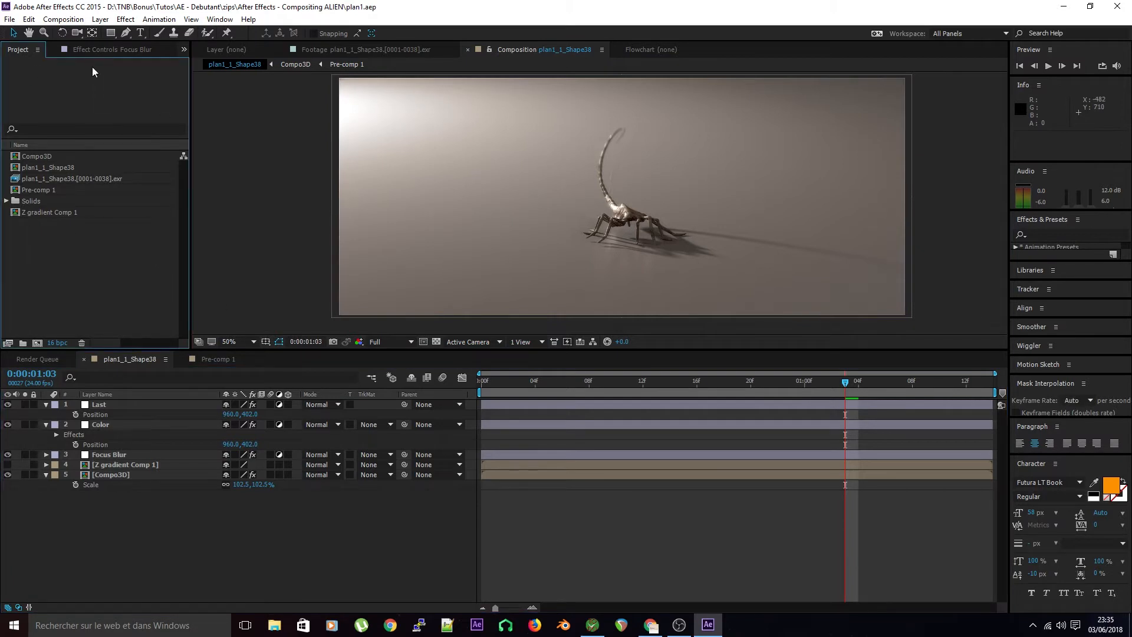
{"action": "left_click", "coordinate": [94, 50]}
{"action": "left_click", "coordinate": [19, 51]}
{"action": "left_click", "coordinate": [236, 513]}
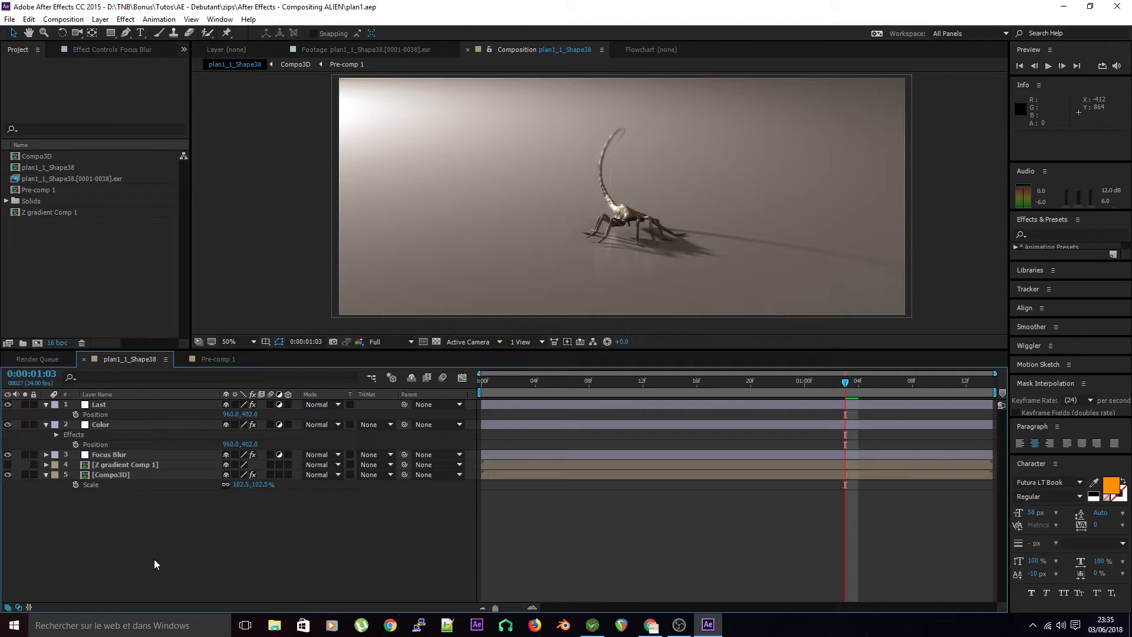
Add the plan1_1_Shape38 composition to the render queue and expand its render settings summary.
{"action": "left_click", "coordinate": [86, 20]}
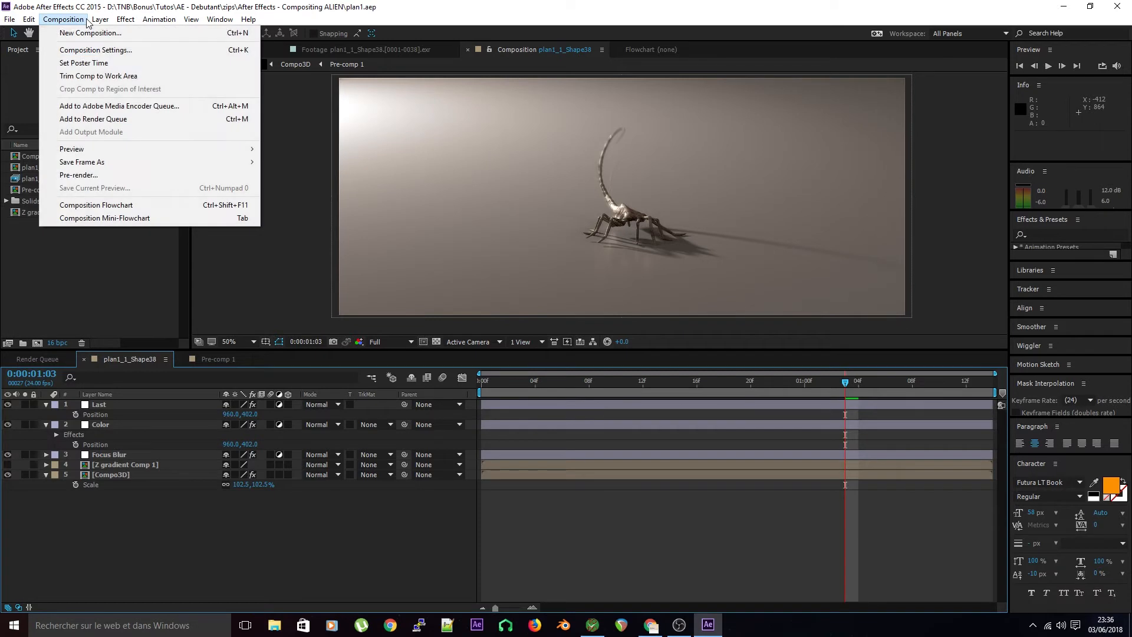
{"action": "left_click", "coordinate": [156, 122]}
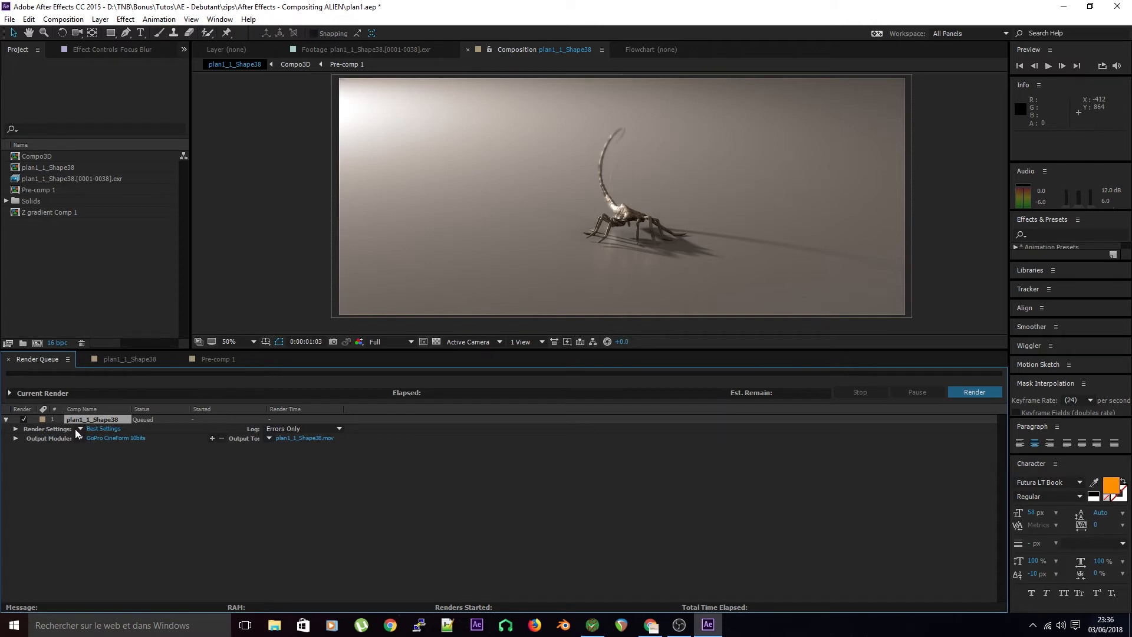
{"action": "left_click", "coordinate": [16, 429]}
{"action": "left_click", "coordinate": [16, 429]}
{"action": "left_click", "coordinate": [38, 430]}
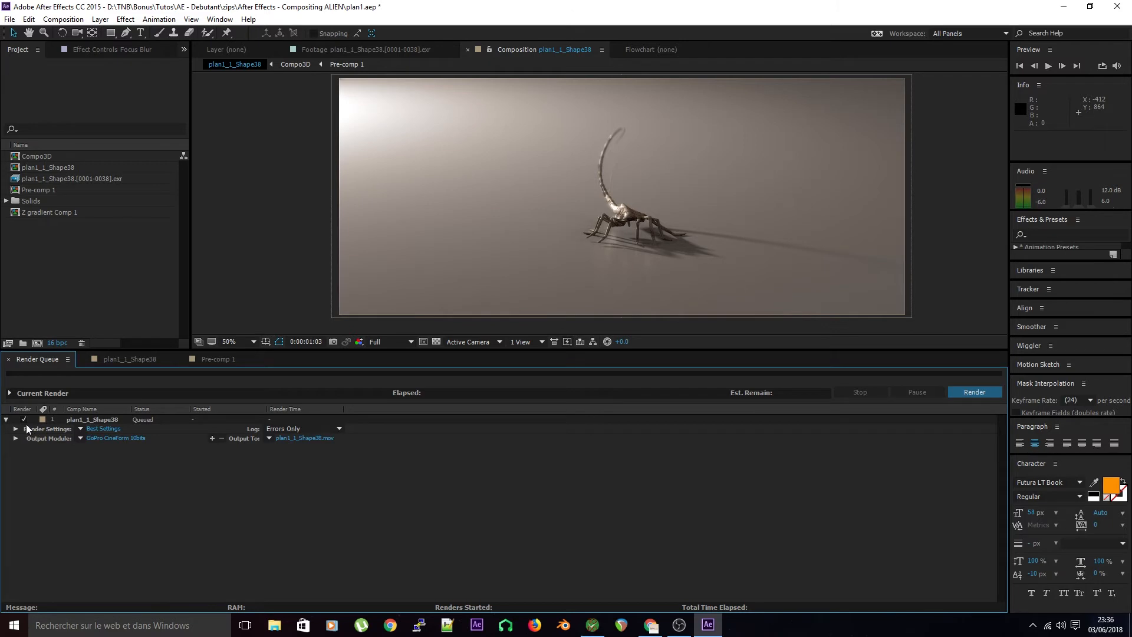
{"action": "left_click", "coordinate": [15, 430]}
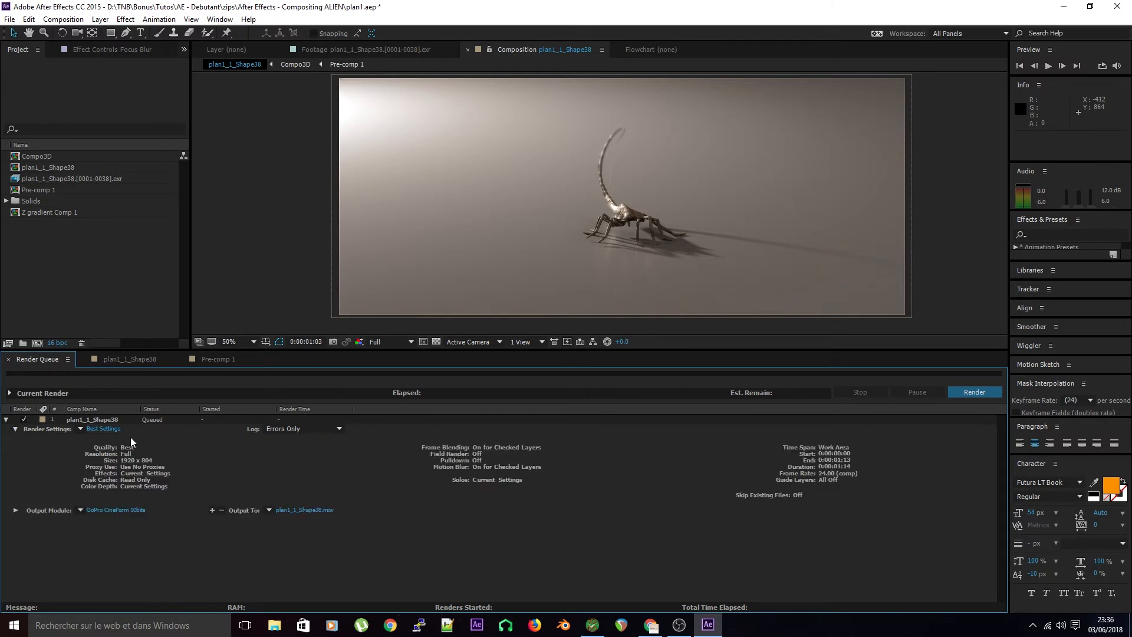
Open the queued composition's render settings and choose Best as the render quality.
{"action": "left_click", "coordinate": [103, 428]}
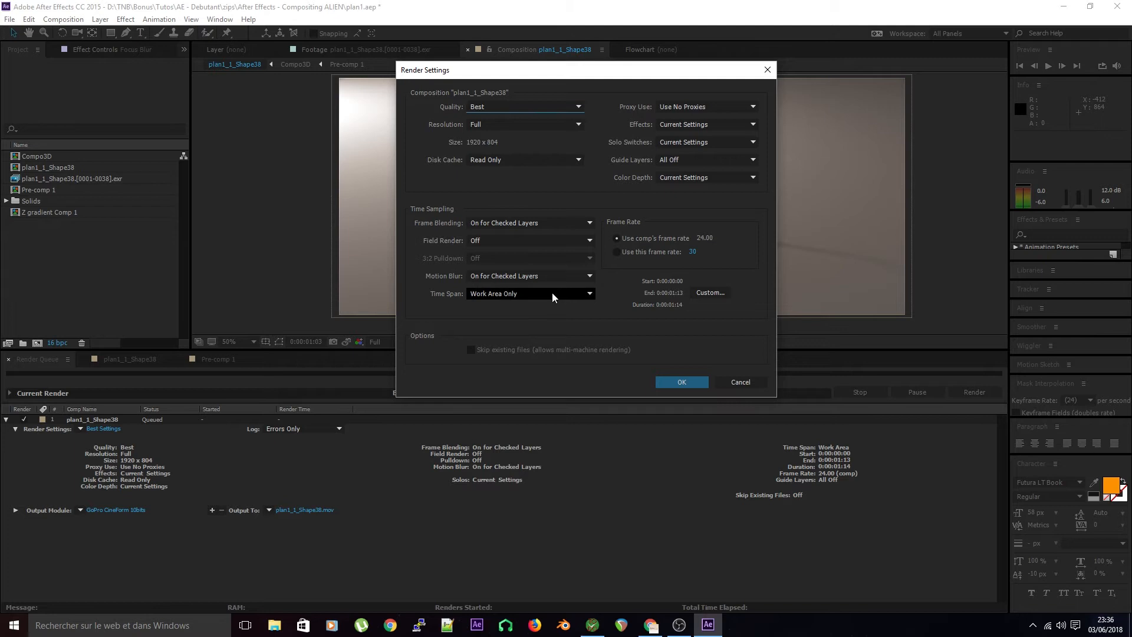
{"action": "left_click", "coordinate": [574, 108]}
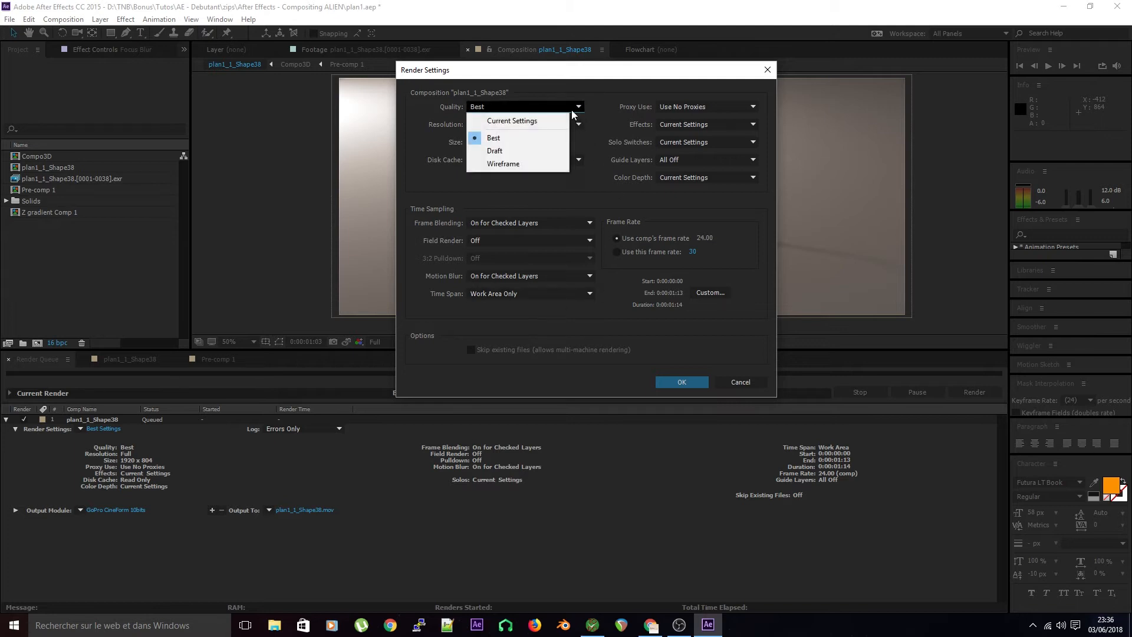
{"action": "left_click", "coordinate": [530, 137]}
{"action": "left_click", "coordinate": [549, 110]}
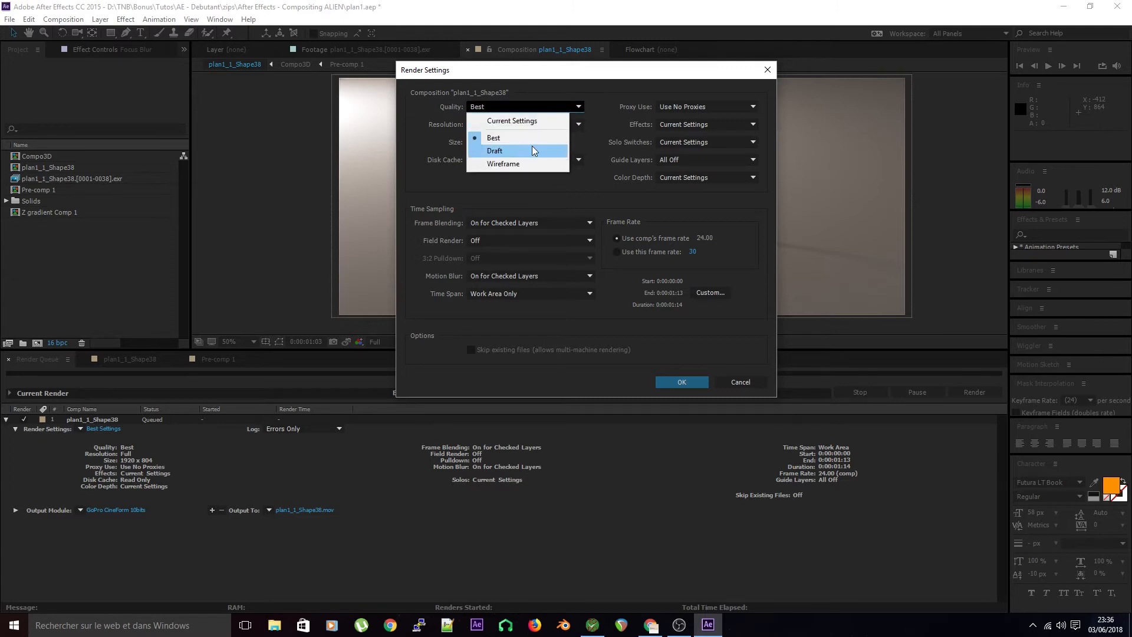
{"action": "left_click", "coordinate": [550, 111]}
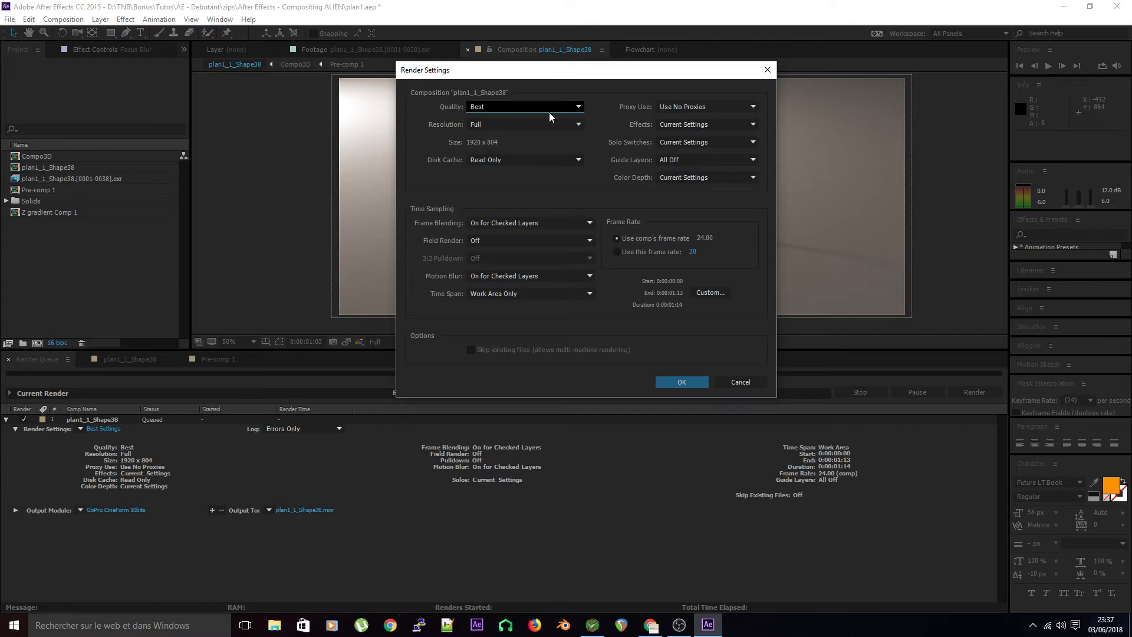
Examine the available resolution and disk cache options in the render settings without changing them.
{"action": "left_click", "coordinate": [543, 120]}
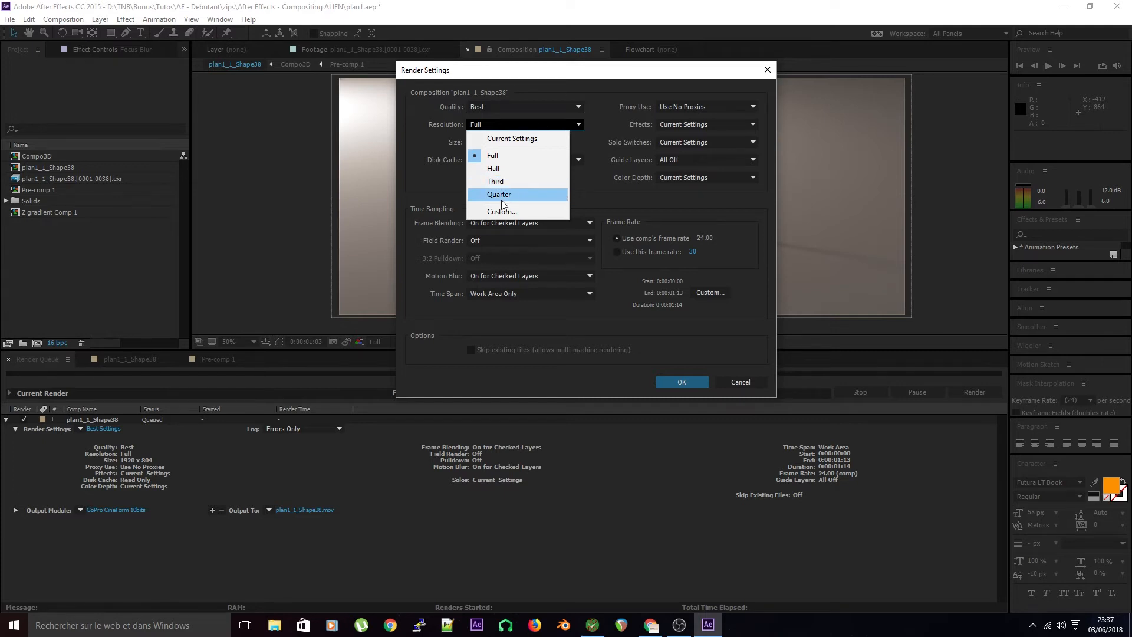
{"action": "left_click", "coordinate": [436, 139]}
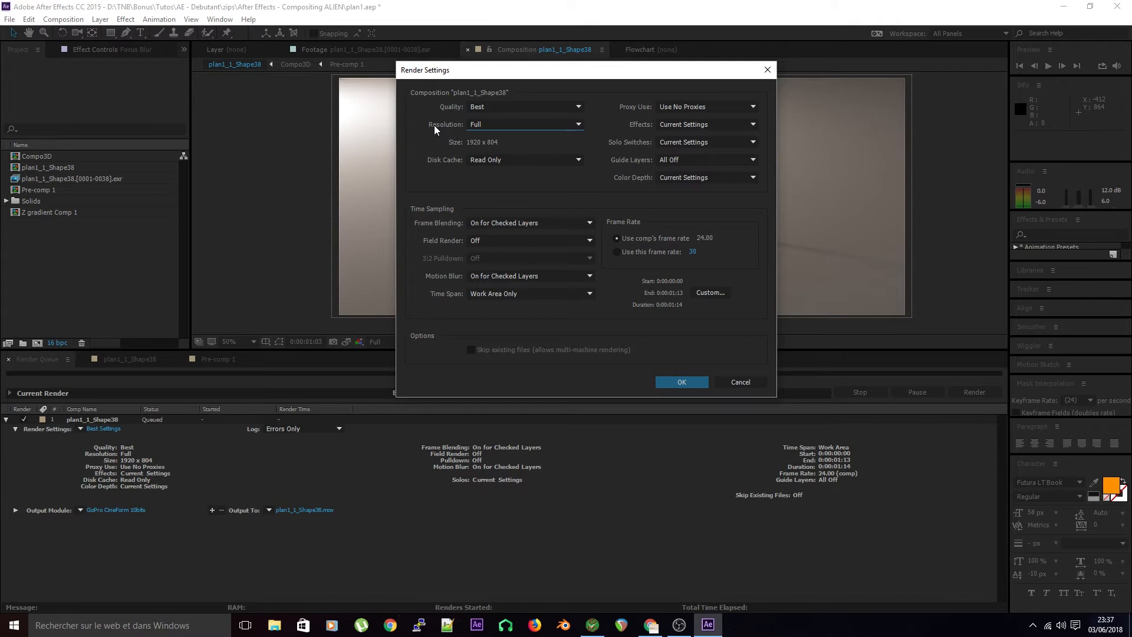
{"action": "left_click", "coordinate": [497, 160]}
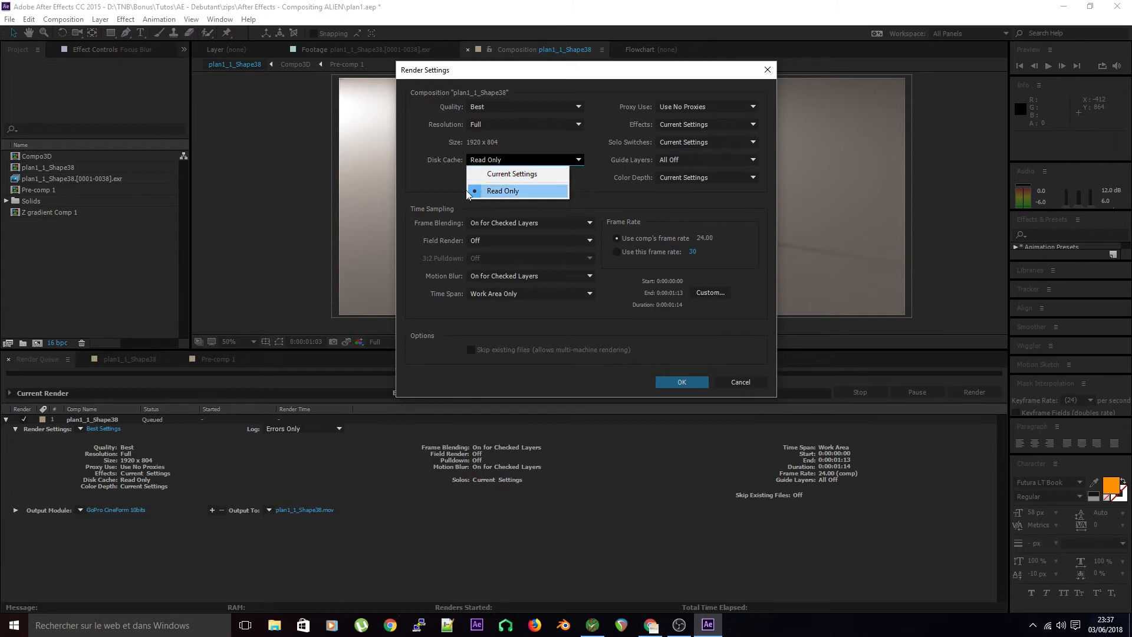
{"action": "left_click", "coordinate": [448, 179]}
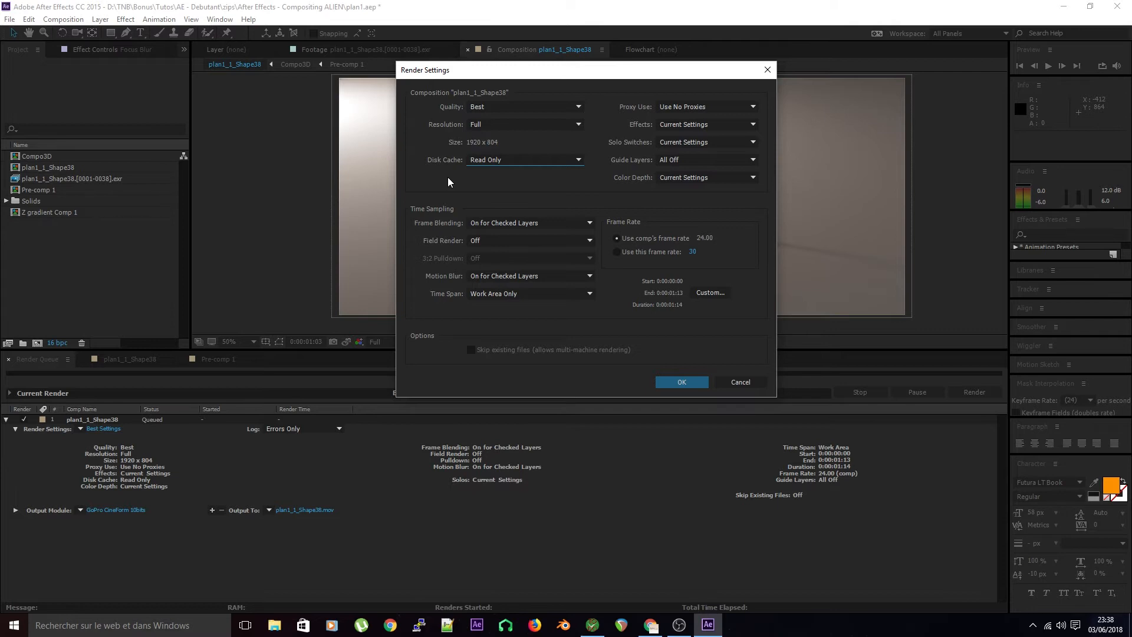
Examine the disk cache, effects and solo switches options in the render settings without changing them.
{"action": "left_click", "coordinate": [476, 158]}
{"action": "left_click", "coordinate": [513, 143]}
{"action": "left_click", "coordinate": [472, 160]}
{"action": "left_click", "coordinate": [531, 191]}
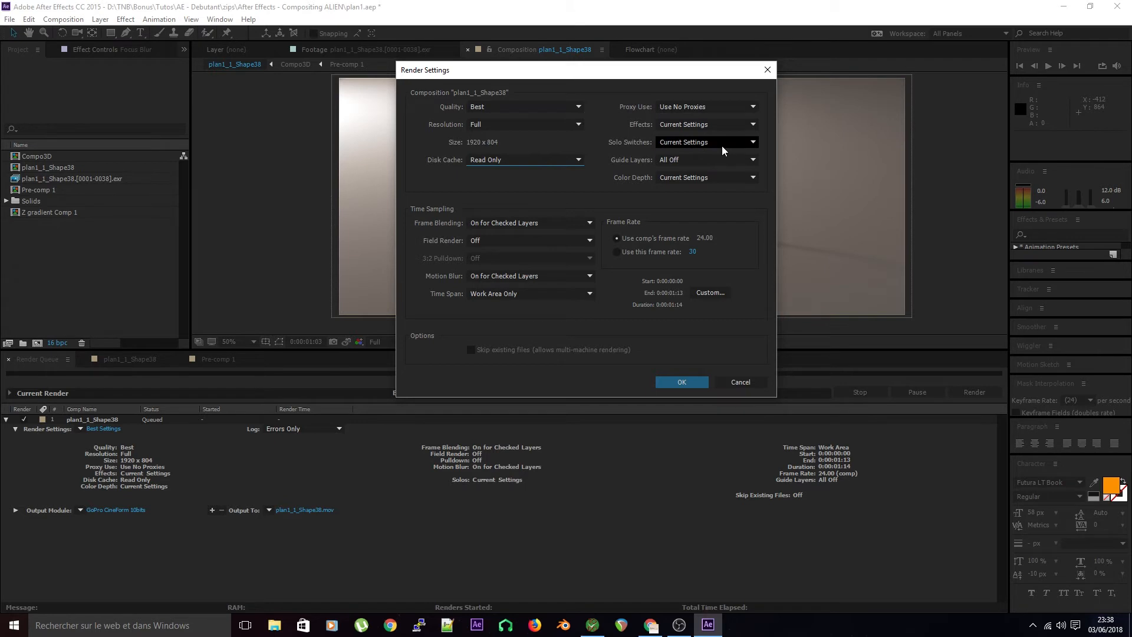
{"action": "left_click", "coordinate": [696, 125]}
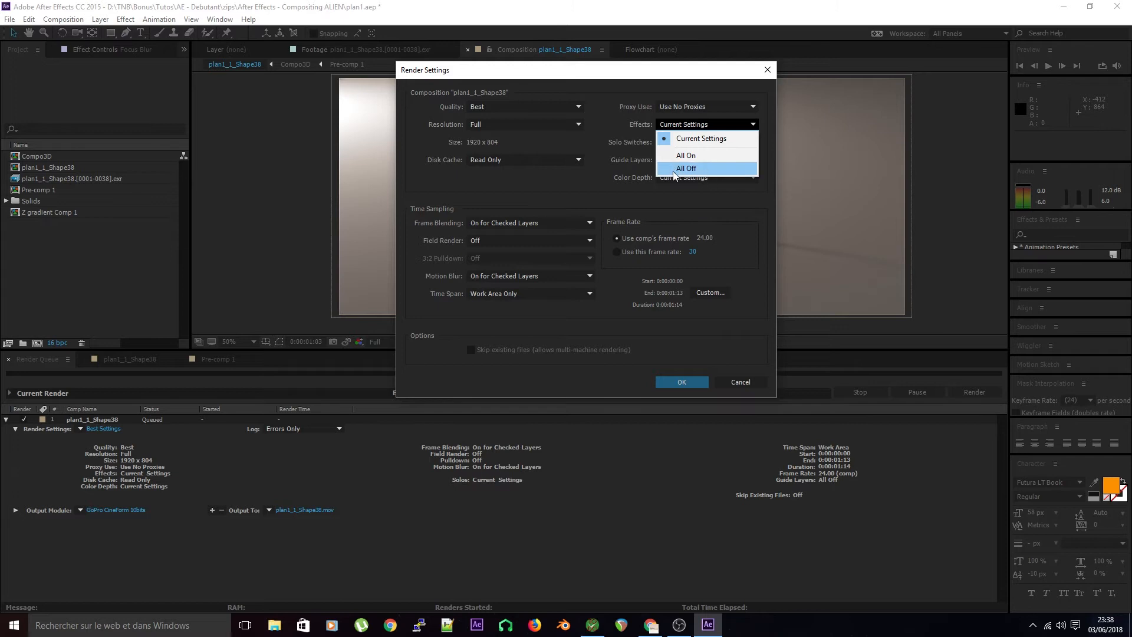
{"action": "left_click", "coordinate": [618, 121]}
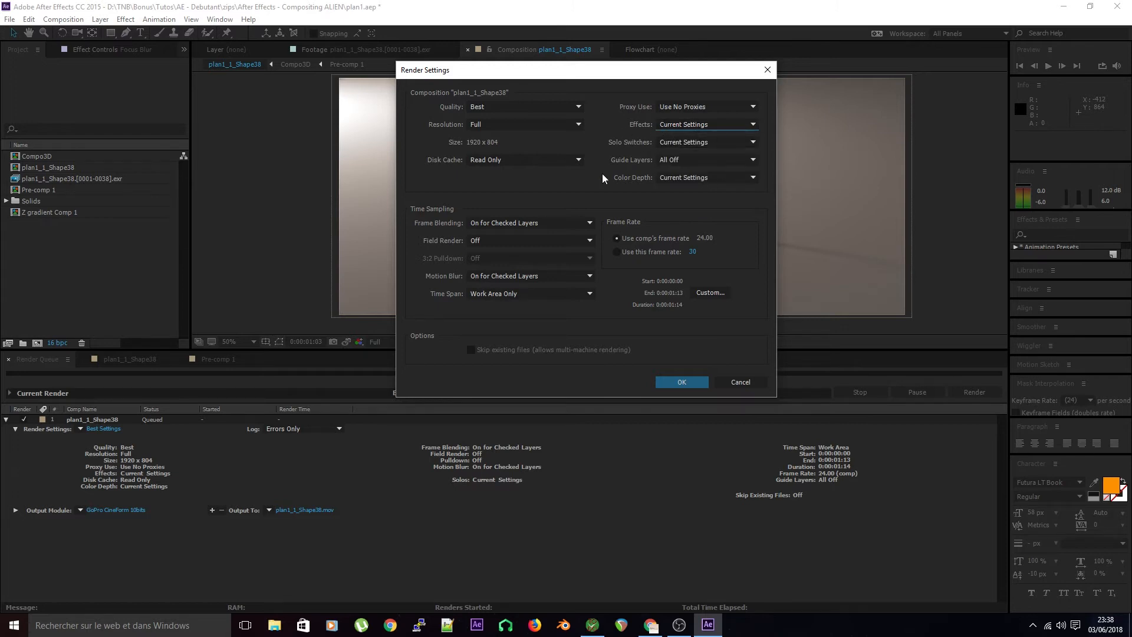
{"action": "left_click", "coordinate": [689, 143]}
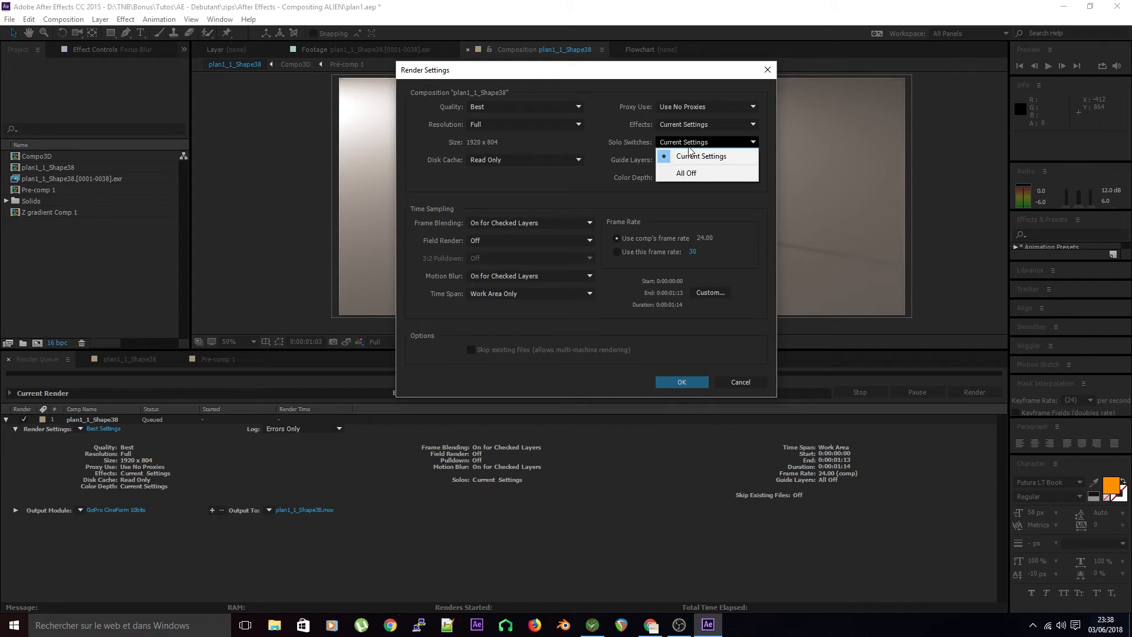
{"action": "left_click", "coordinate": [610, 139]}
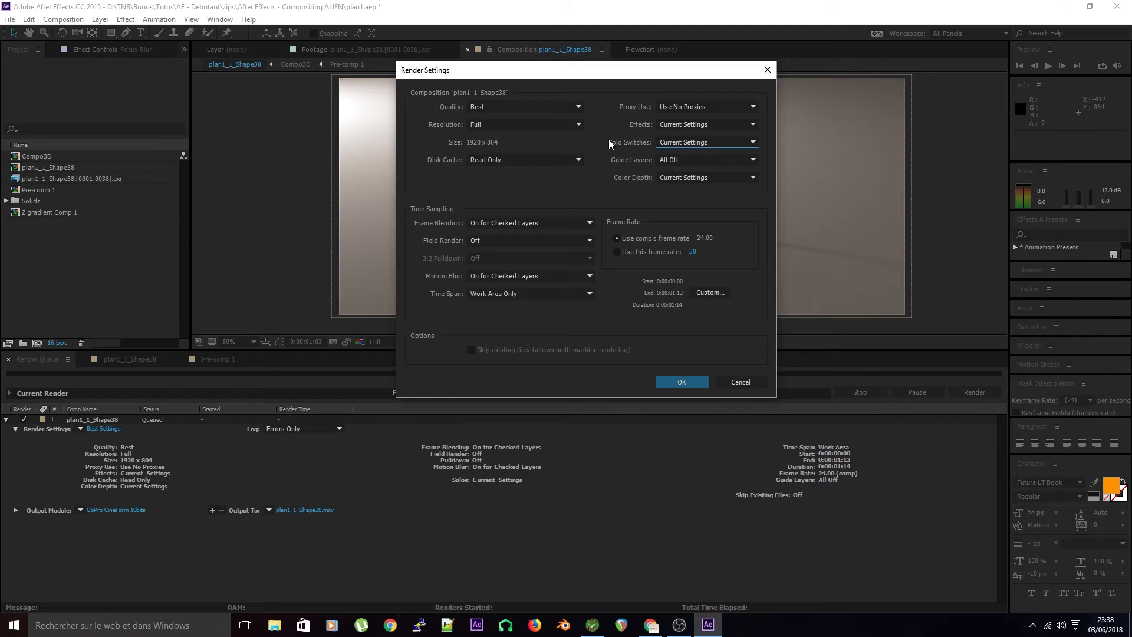
{"action": "left_click", "coordinate": [681, 142]}
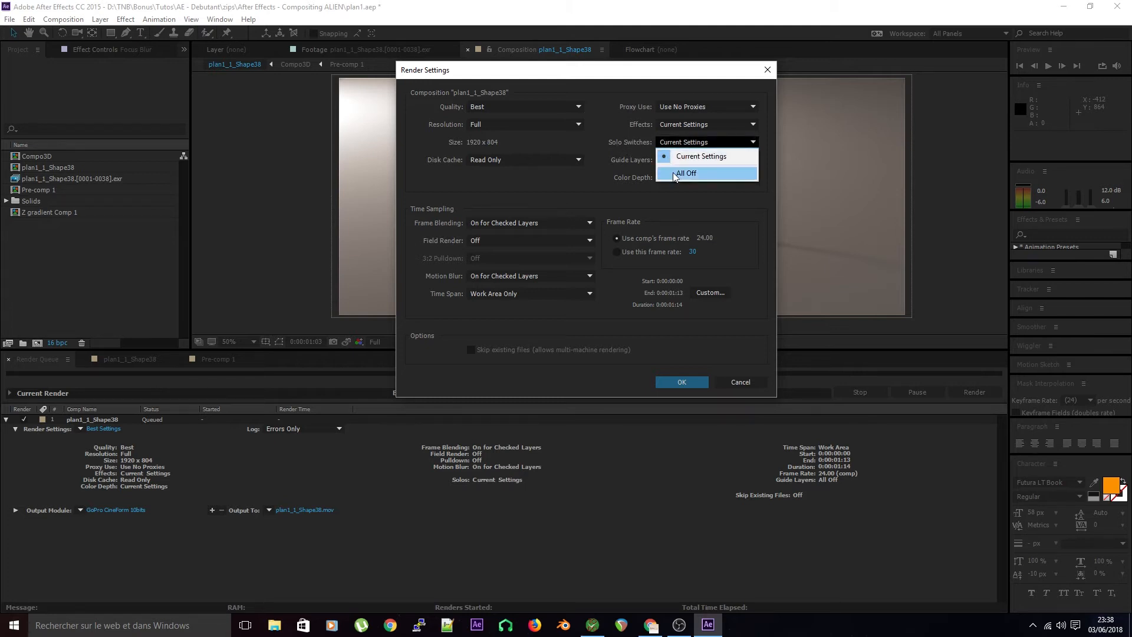
{"action": "left_click", "coordinate": [682, 143]}
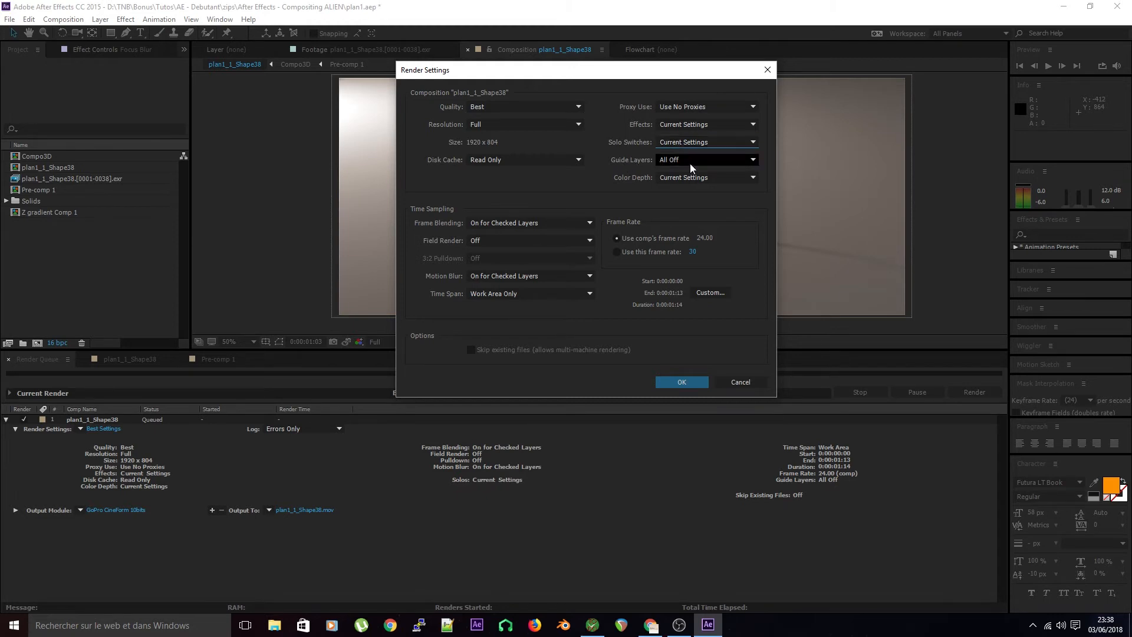
Try Current Settings for the guide layers in the render settings and set them back to All Off.
{"action": "left_click", "coordinate": [690, 162]}
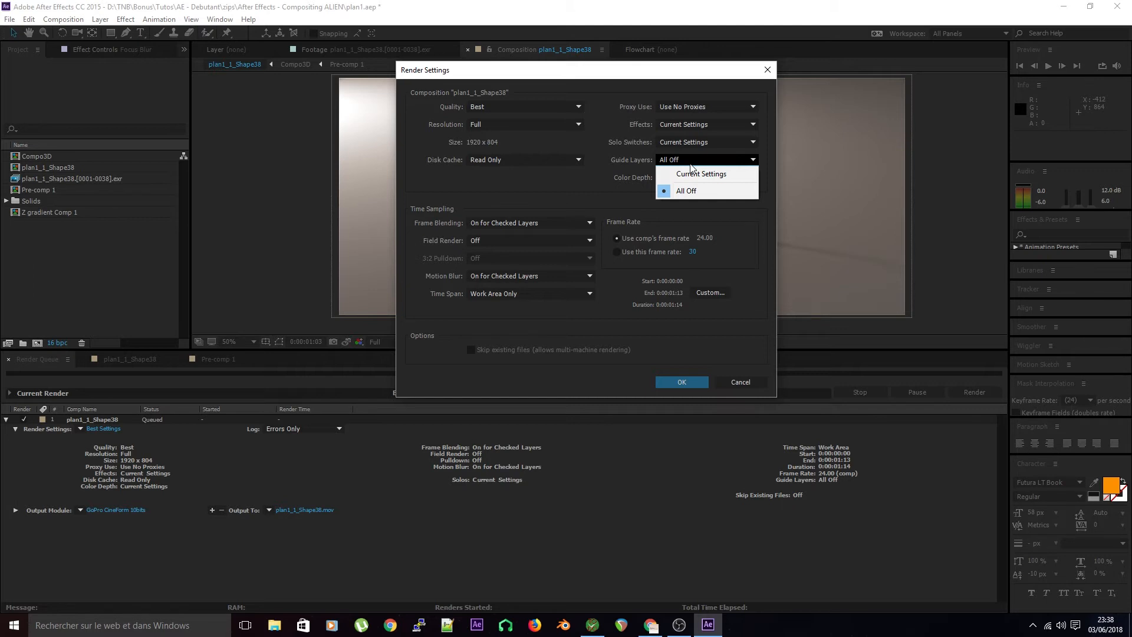
{"action": "left_click", "coordinate": [690, 162]}
{"action": "left_click", "coordinate": [690, 161]}
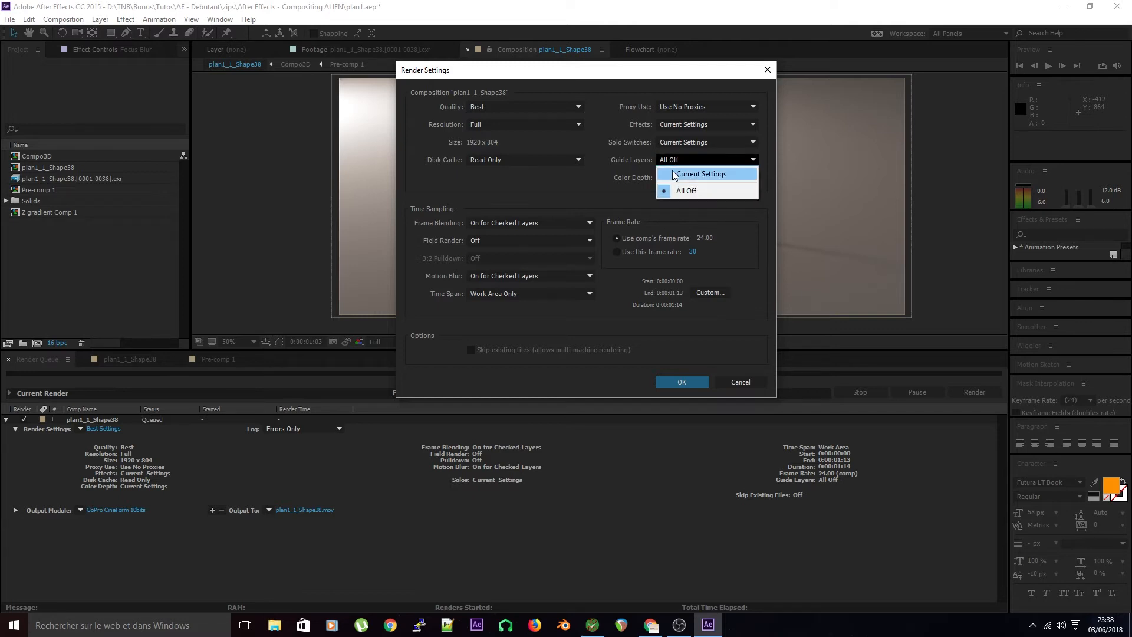
{"action": "left_click", "coordinate": [662, 162]}
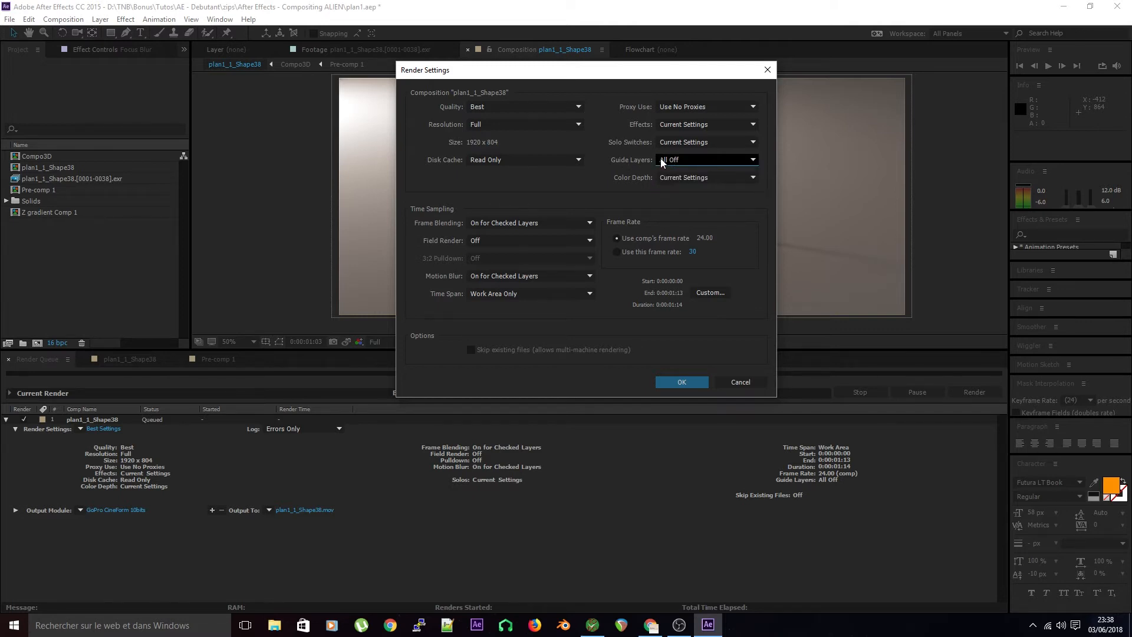
{"action": "left_click", "coordinate": [713, 163]}
{"action": "left_click", "coordinate": [713, 174]}
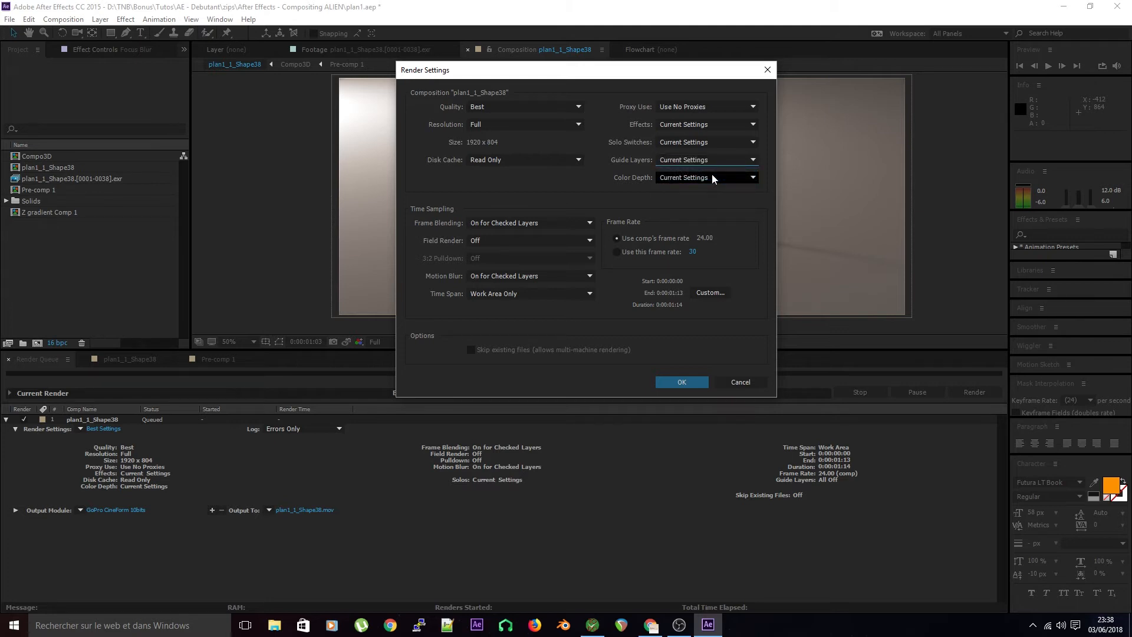
{"action": "left_click", "coordinate": [682, 166]}
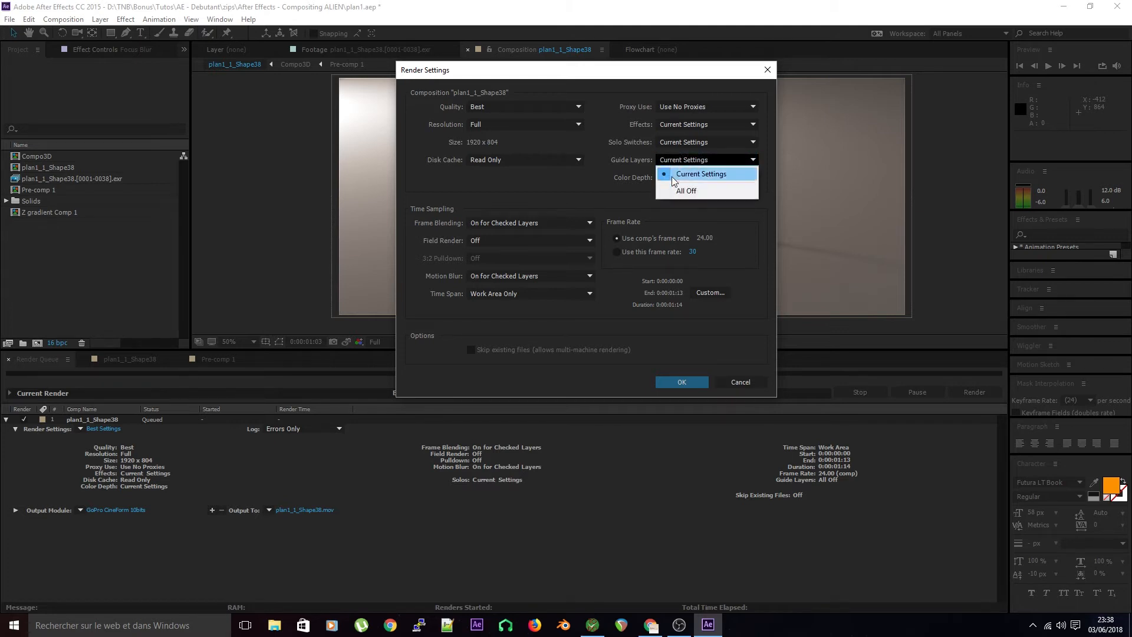
{"action": "left_click", "coordinate": [648, 190]}
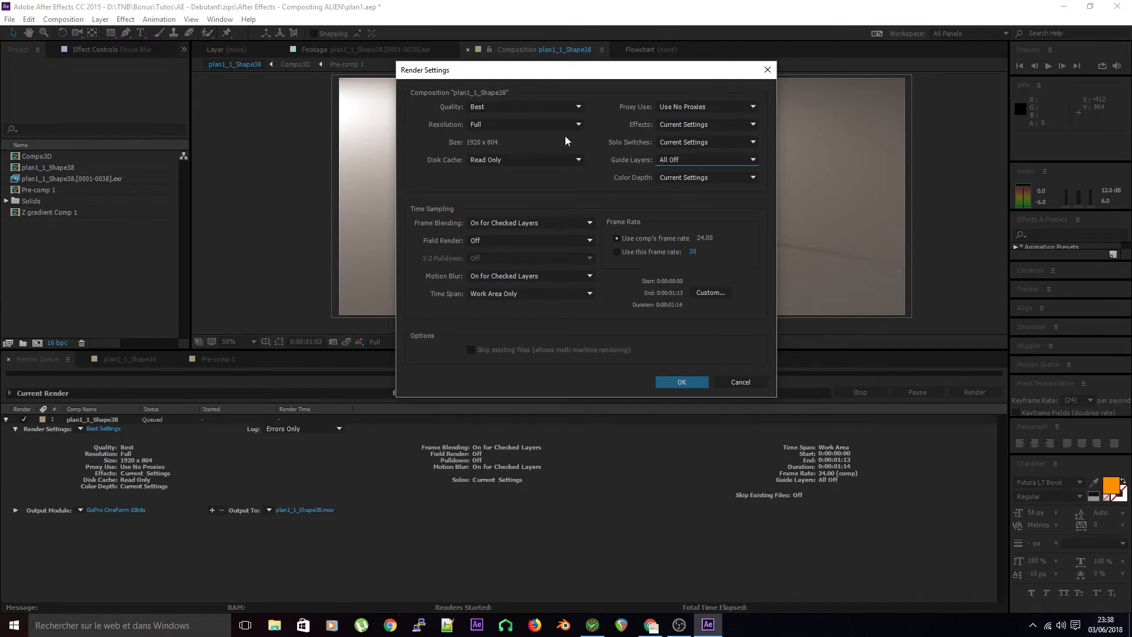
Examine the color depth options and dismiss the render settings without applying changes.
{"action": "left_click", "coordinate": [666, 177]}
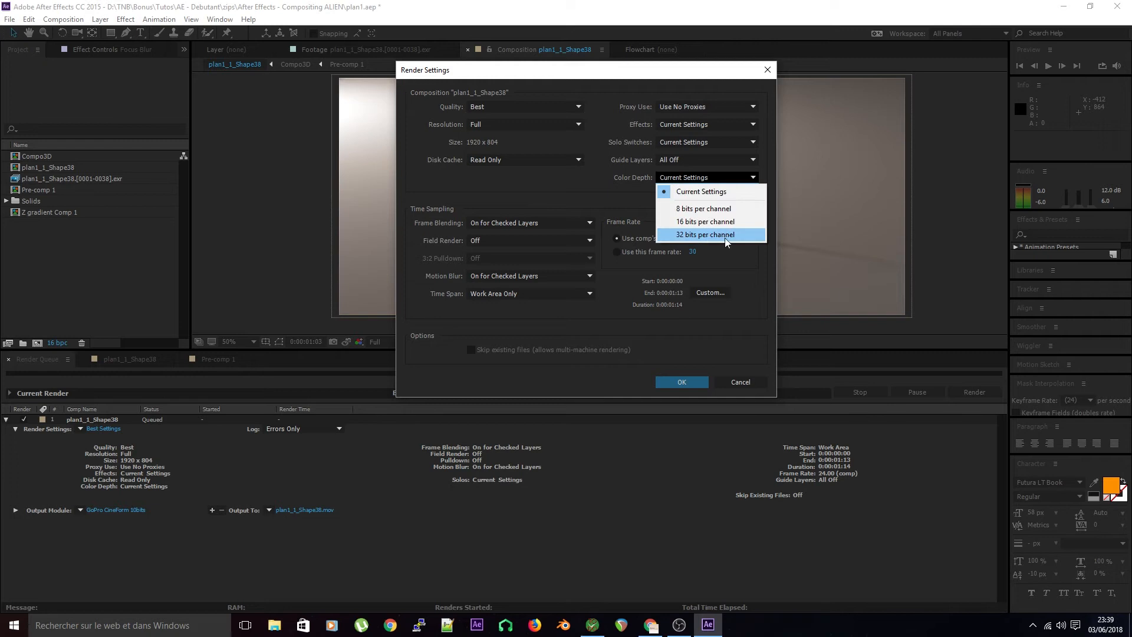
{"action": "left_click", "coordinate": [643, 195]}
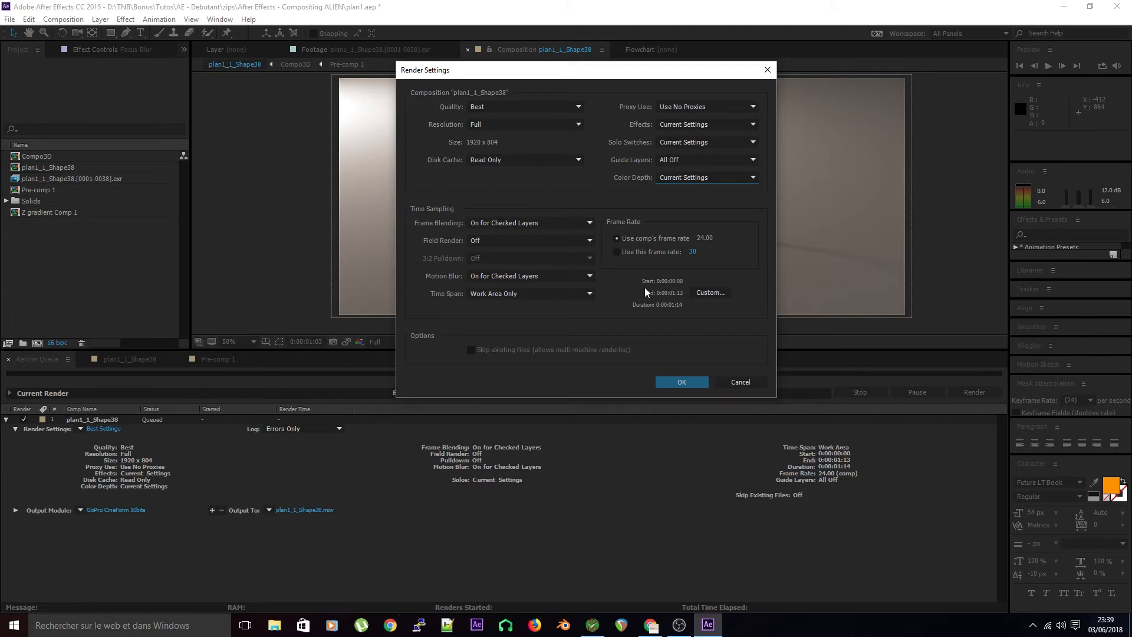
{"action": "left_click", "coordinate": [740, 382]}
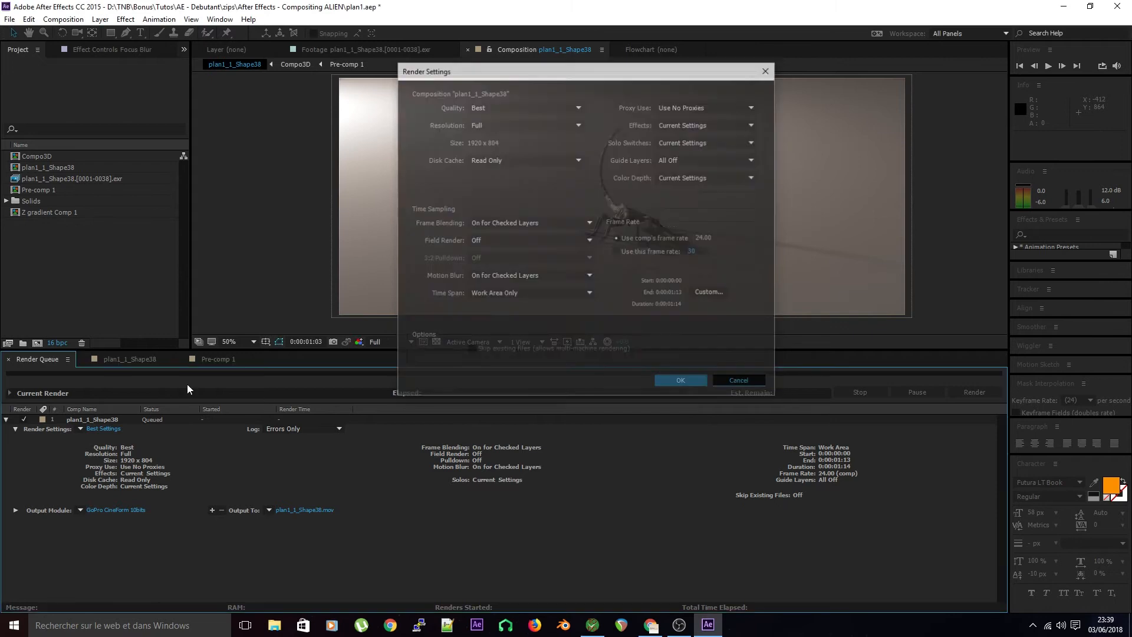
Limit the work area of the plan1_1_Shape38 timeline to the range from 0:00:00:14 to 0:00:01:04.
{"action": "left_click", "coordinate": [133, 359]}
{"action": "left_click", "coordinate": [672, 383]}
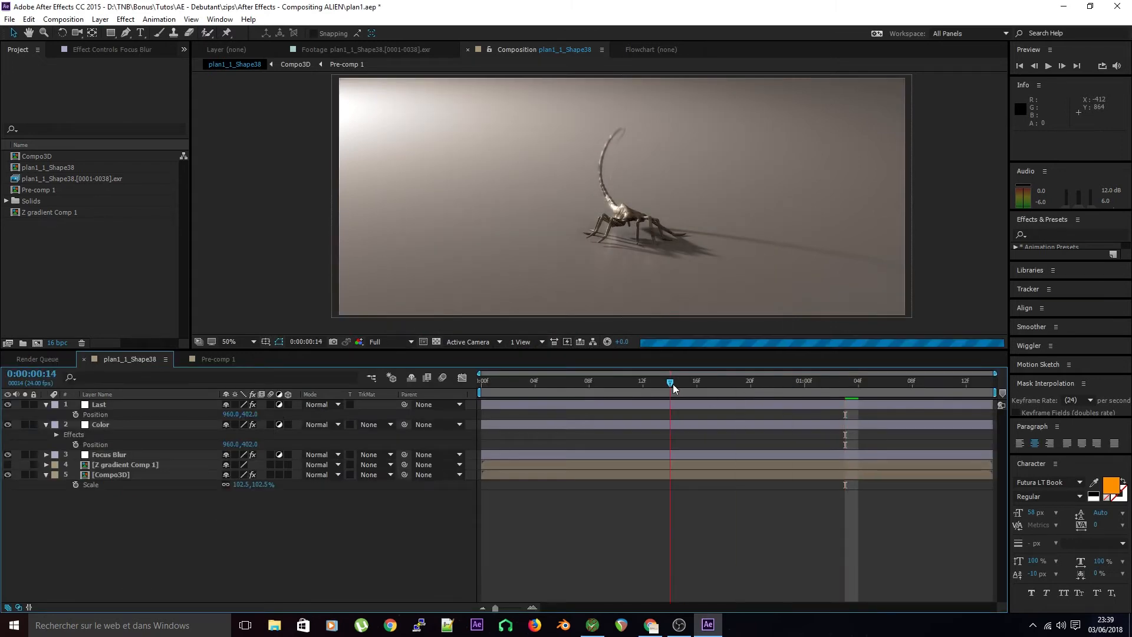
{"action": "key", "text": "b"}
{"action": "left_click", "coordinate": [858, 383]}
{"action": "key", "text": "n"}
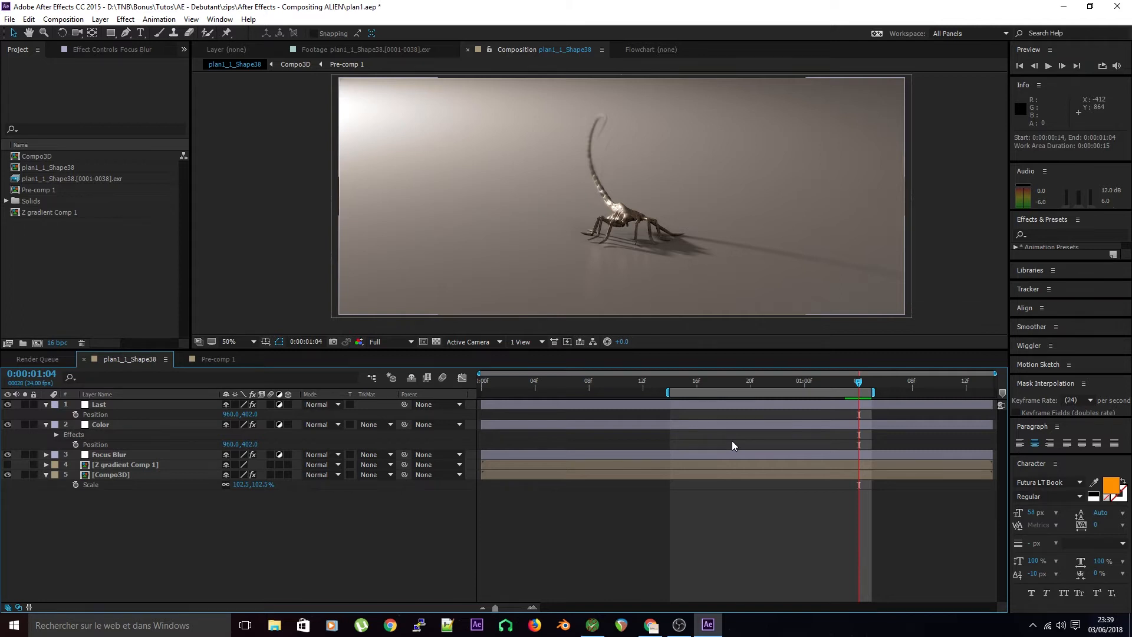
Extend the work area back over the full composition, 0:00:00:00 to 0:00:01:13, and return to the render queue.
{"action": "left_click_drag", "start_coordinate": [676, 392], "coordinate": [481, 401]}
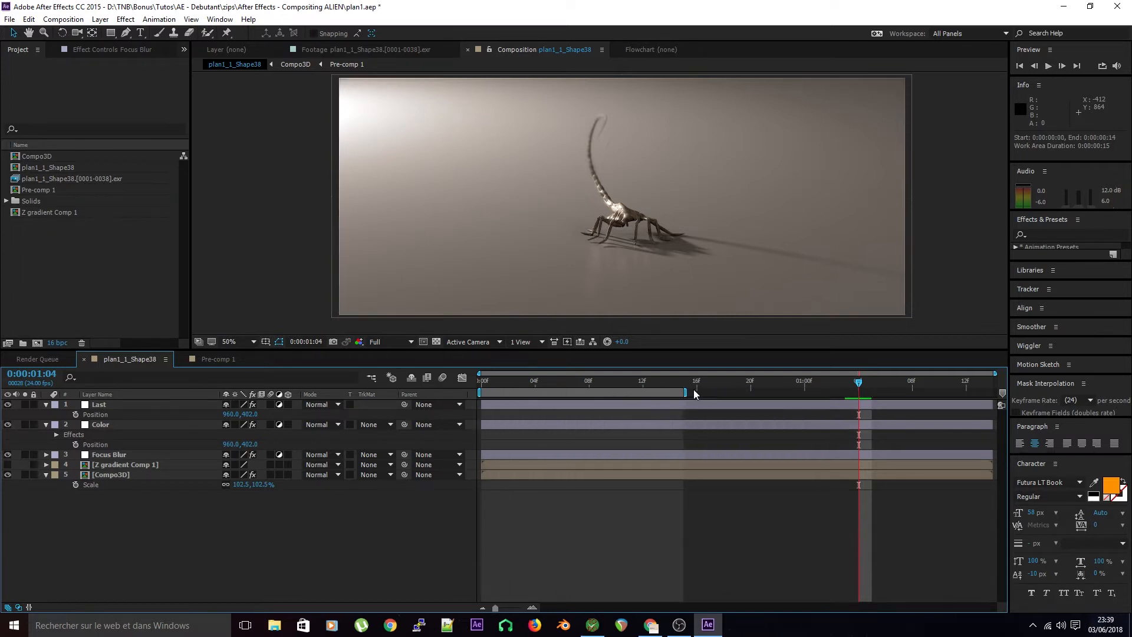
{"action": "left_click_drag", "start_coordinate": [687, 392], "coordinate": [982, 390]}
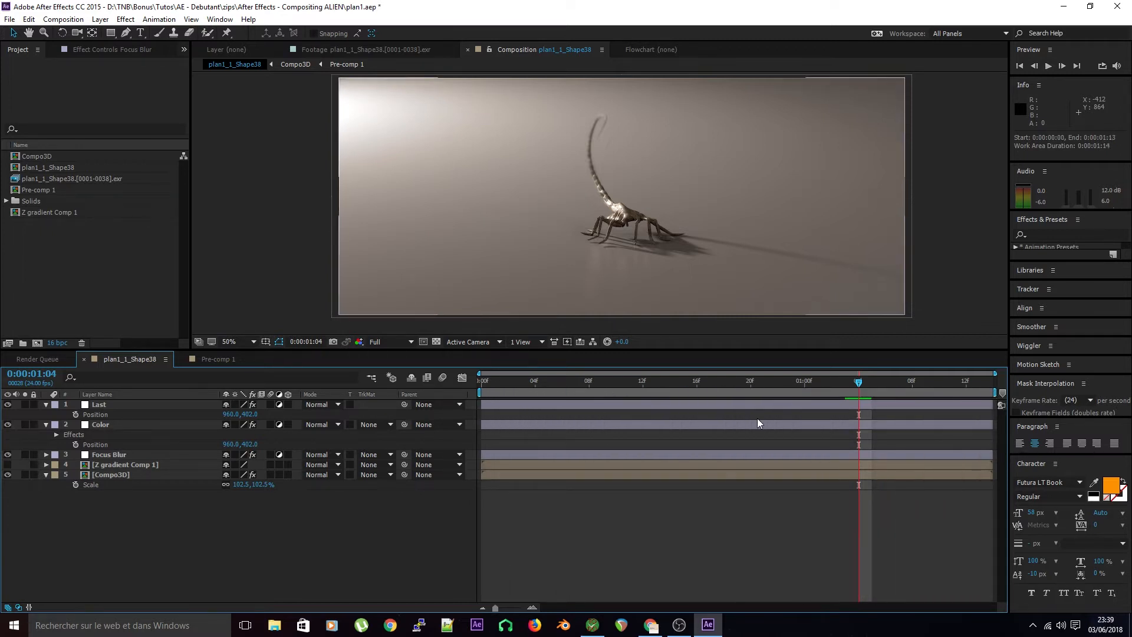
{"action": "left_click", "coordinate": [60, 362]}
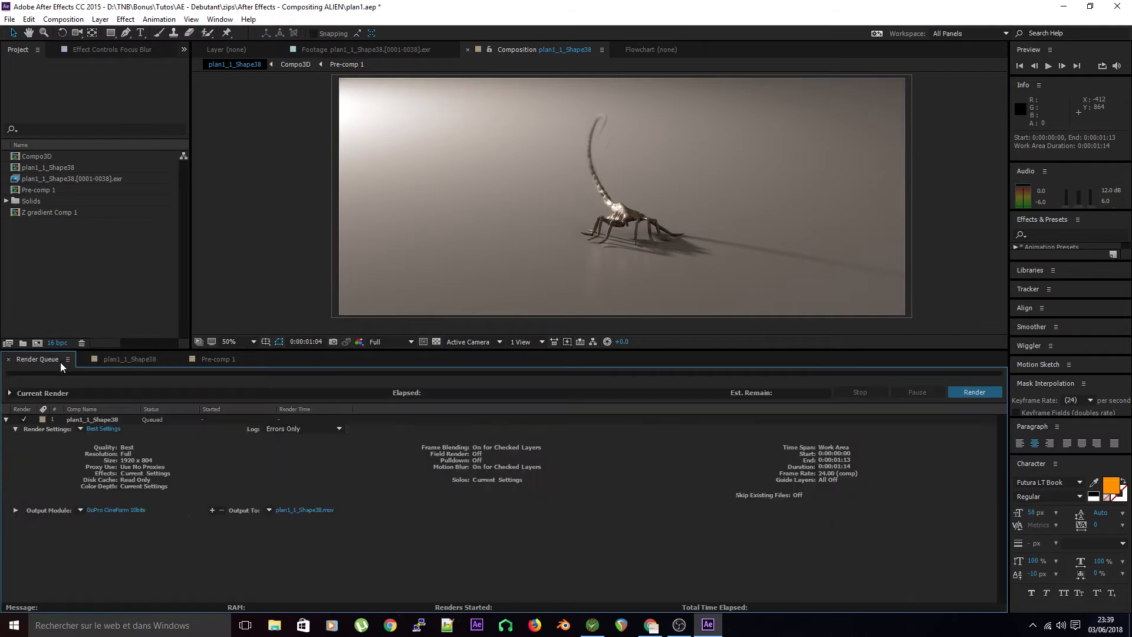
Examine the render settings presets and the log options of the queued composition, keeping the log on Errors Only.
{"action": "left_click", "coordinate": [81, 429]}
{"action": "left_click", "coordinate": [60, 440]}
{"action": "left_click", "coordinate": [295, 429]}
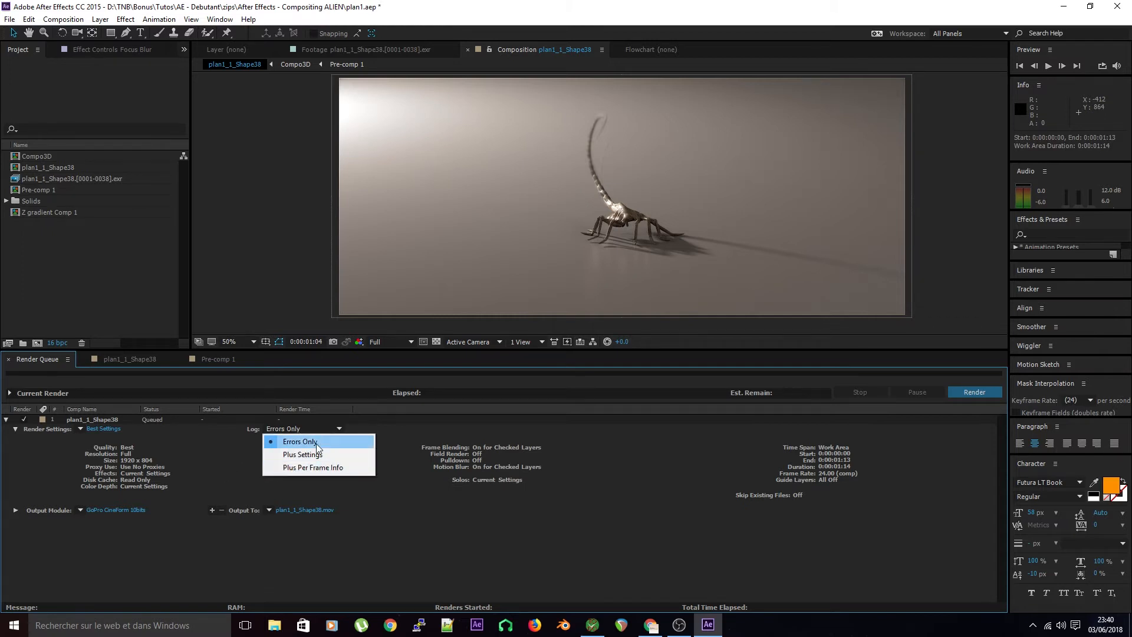
{"action": "left_click", "coordinate": [276, 442]}
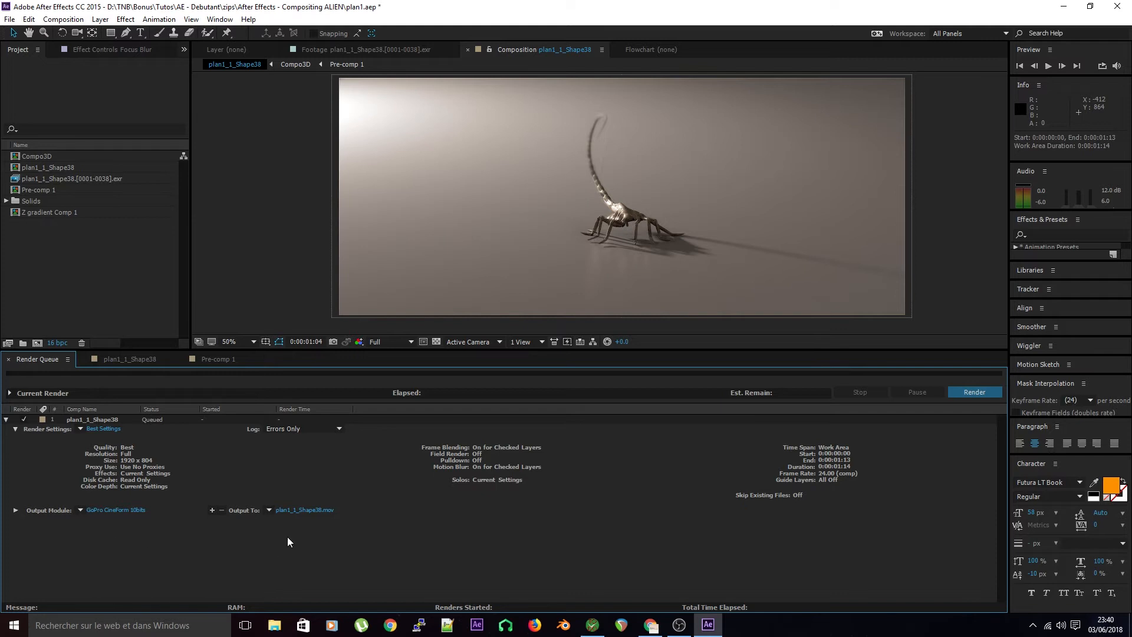
Expand the output module details and set the output movie to plan1_1_Shape38.mov in D:\TNB\Bonus\Tutos\AE - Debutant\exports.
{"action": "left_click", "coordinate": [16, 428]}
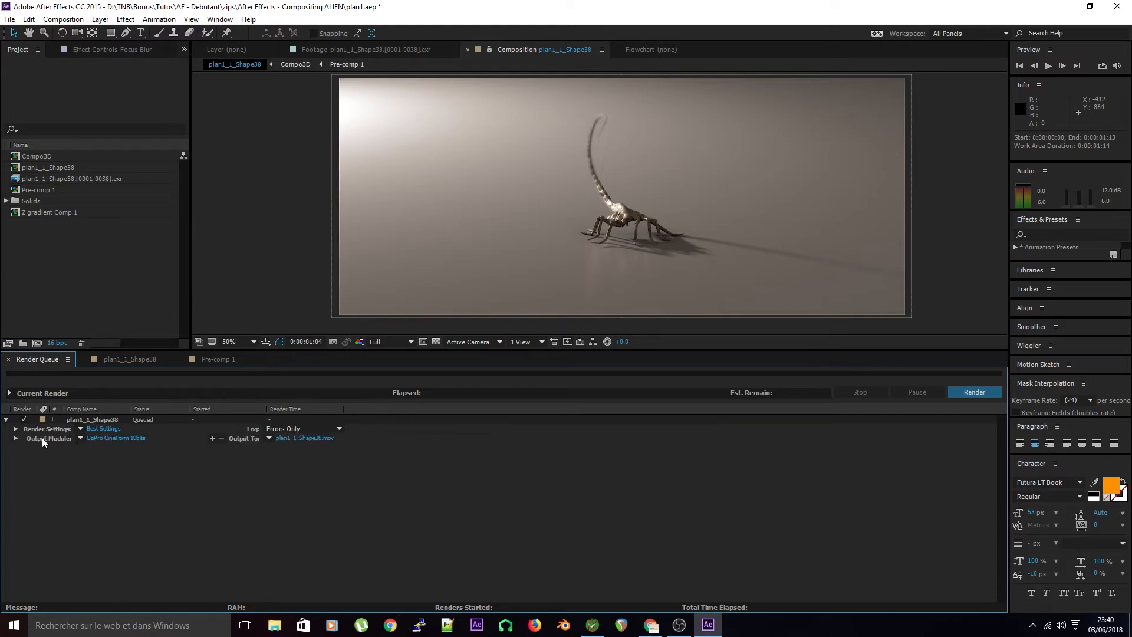
{"action": "left_click", "coordinate": [19, 440]}
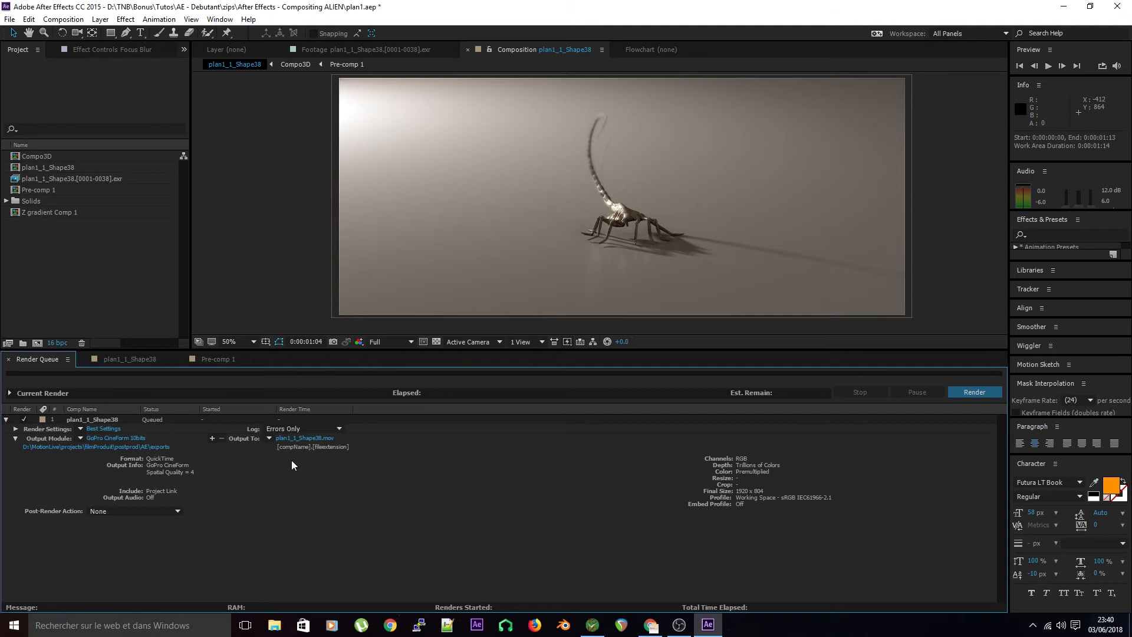
{"action": "left_click", "coordinate": [279, 437]}
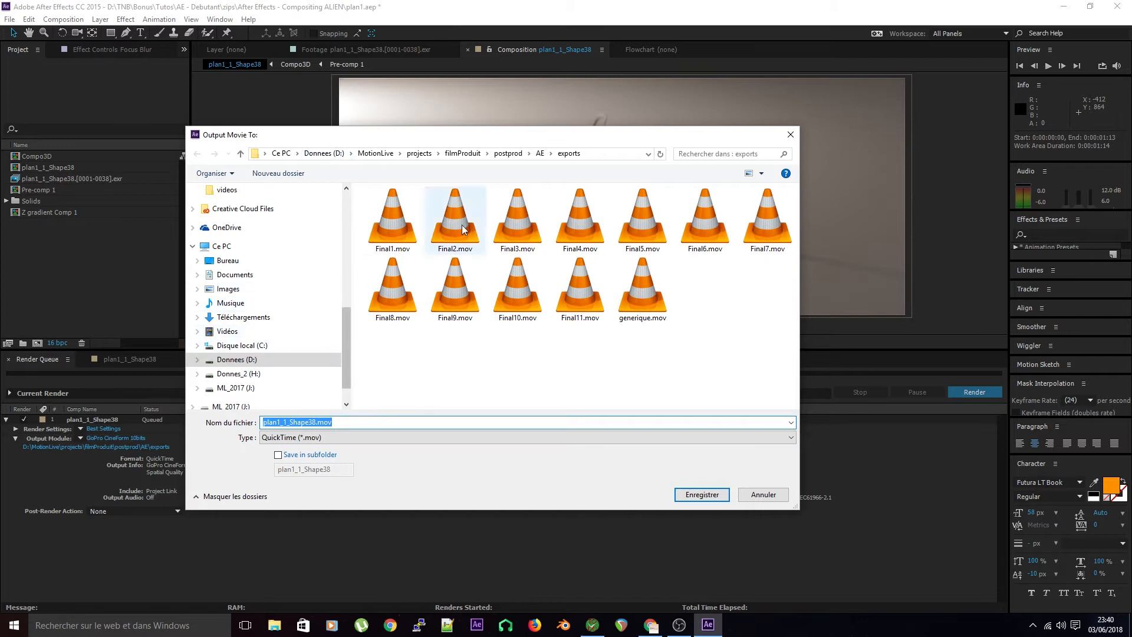
{"action": "scroll", "coordinate": [265, 295], "scroll_direction": "down", "scroll_amount": 1}
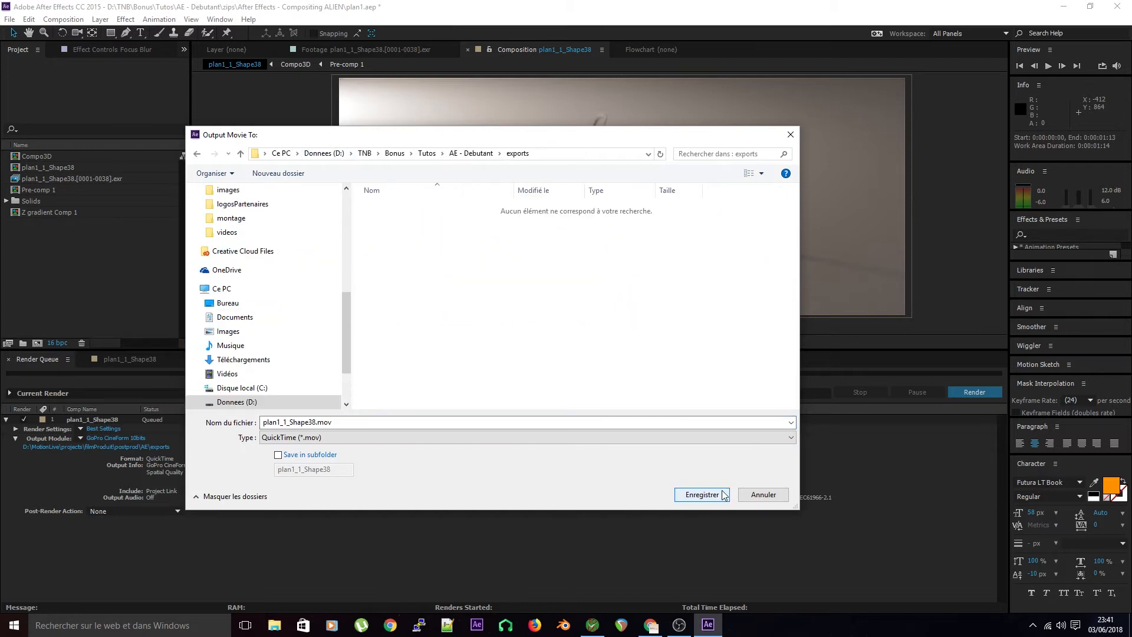
{"action": "left_click", "coordinate": [826, 493]}
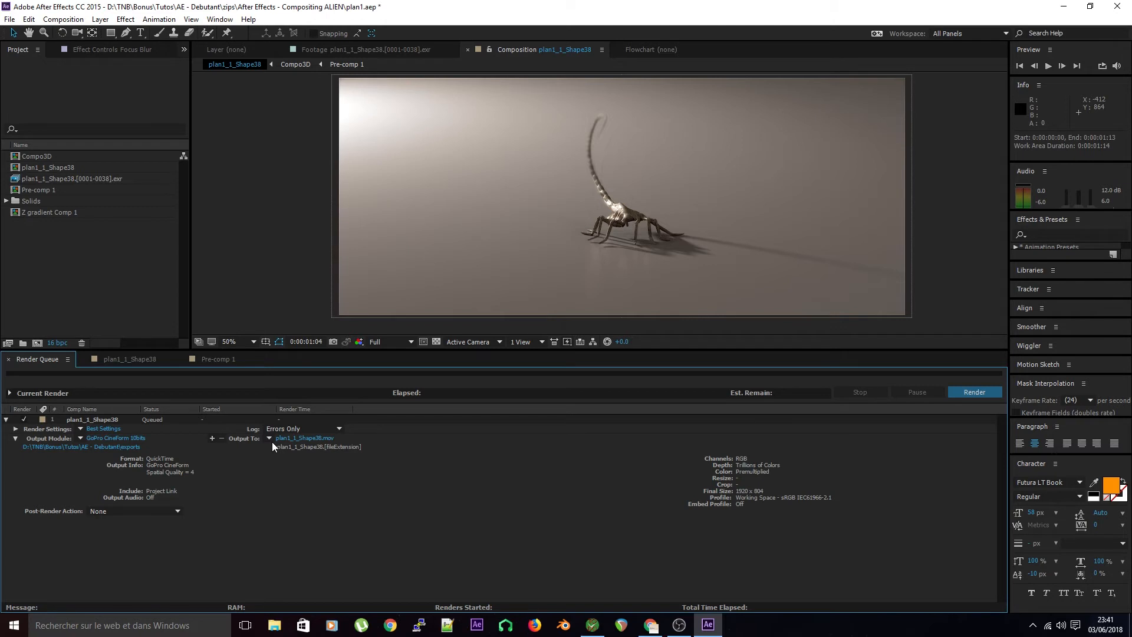
Examine the output module templates and the main options of the output module settings, and close them unchanged.
{"action": "left_click", "coordinate": [83, 438]}
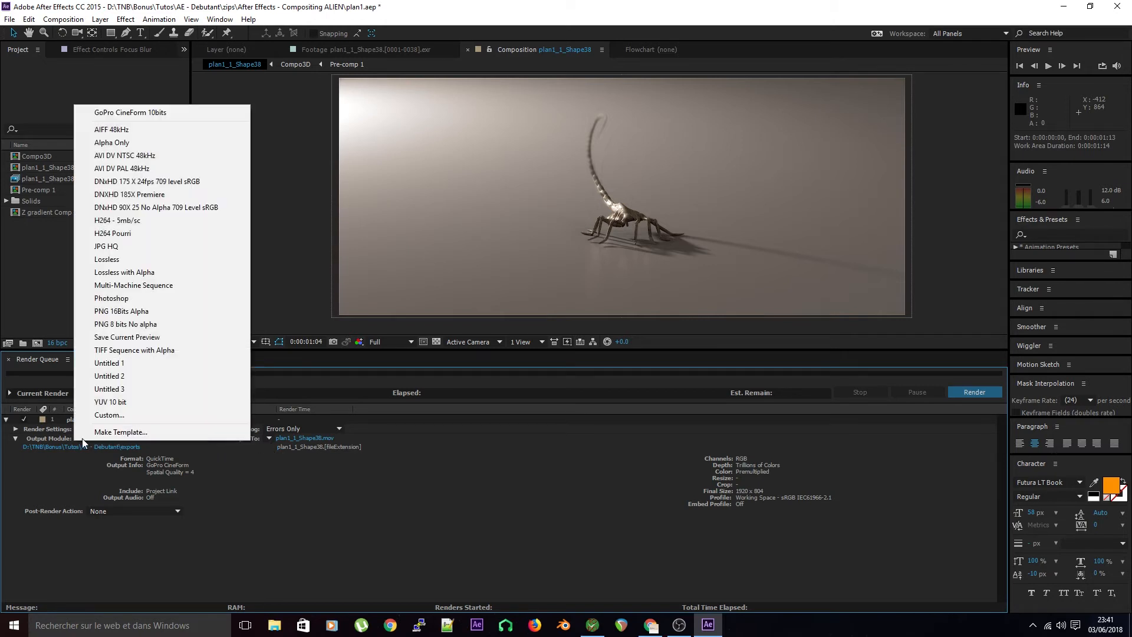
{"action": "left_click", "coordinate": [109, 416]}
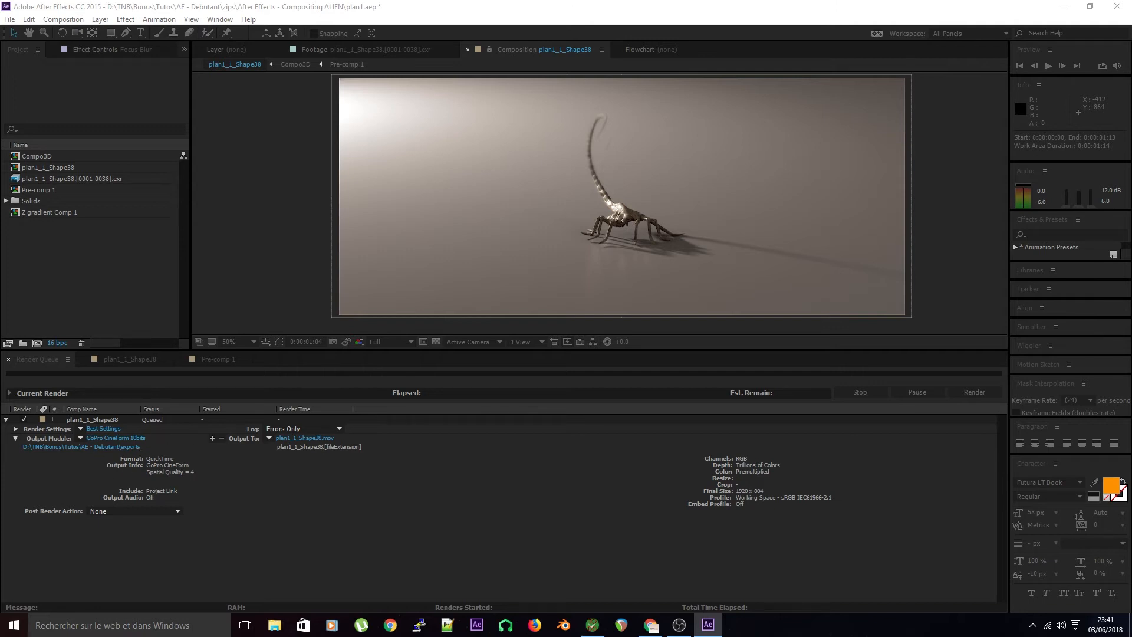
{"action": "left_click", "coordinate": [115, 438]}
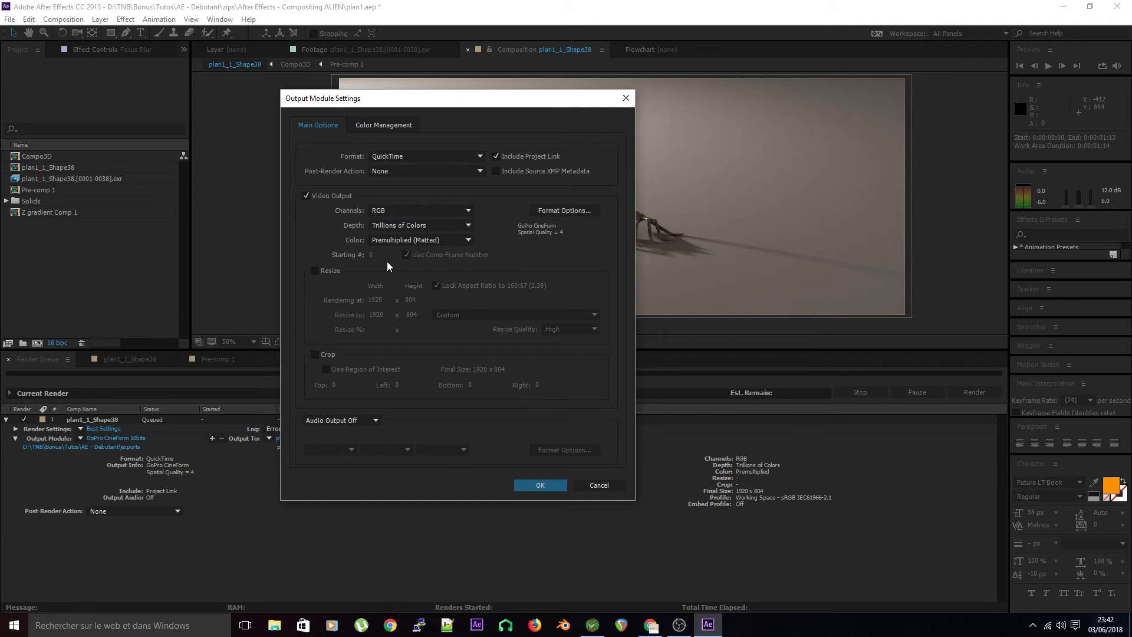
{"action": "left_click", "coordinate": [626, 98]}
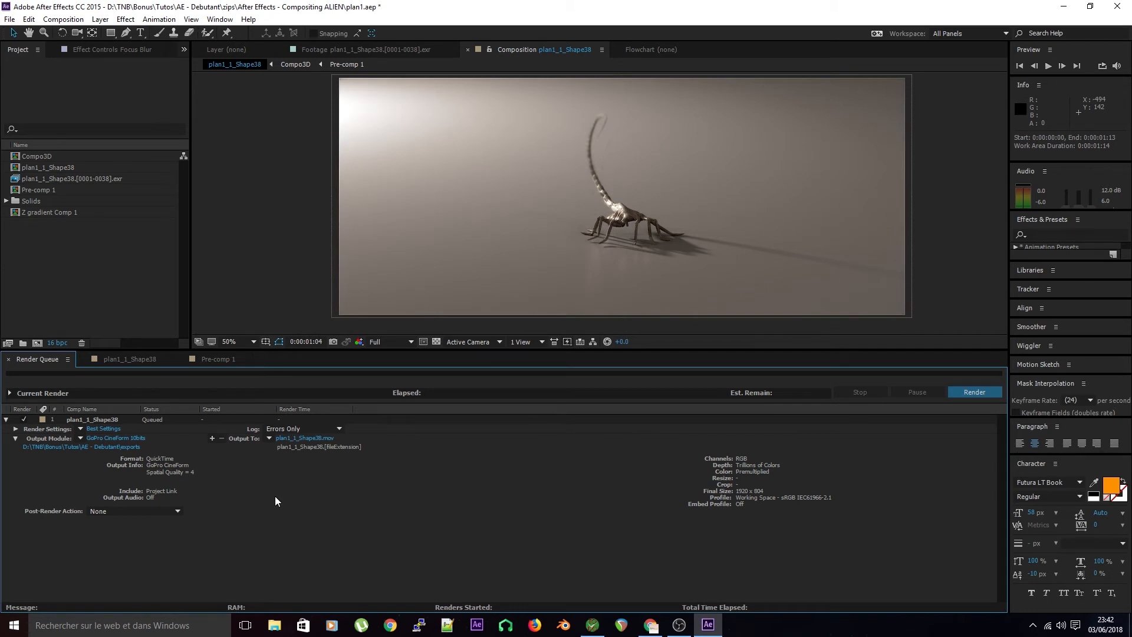
Return to the plan1_1_Shape38 timeline and examine the command for sending the composition to the Adobe Media Encoder queue.
{"action": "left_click", "coordinate": [146, 359]}
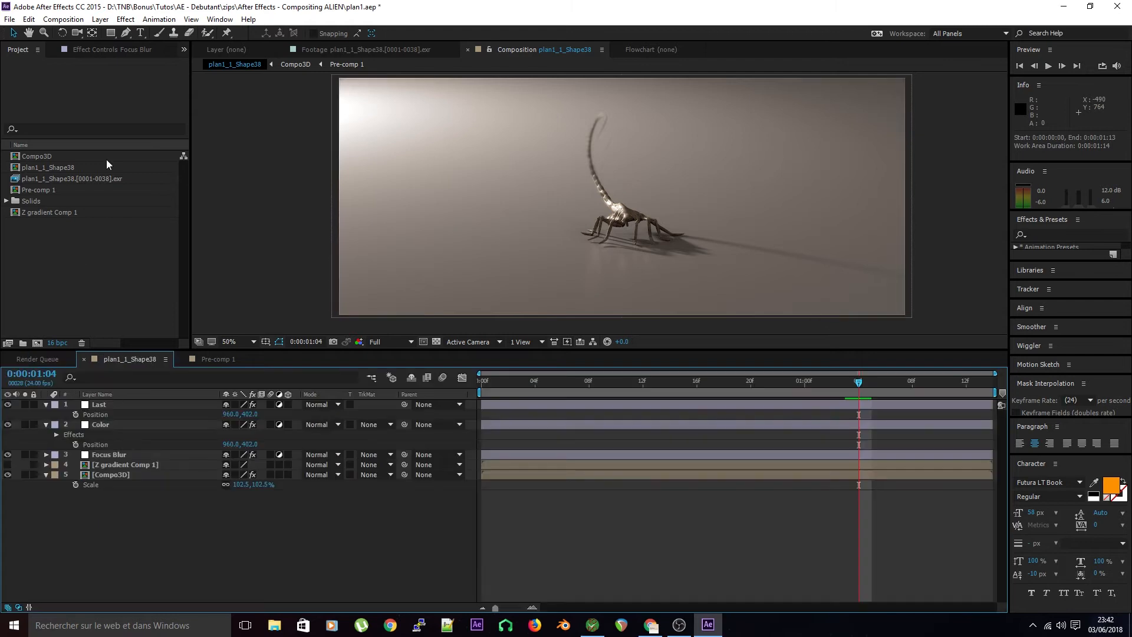
{"action": "left_click", "coordinate": [63, 18]}
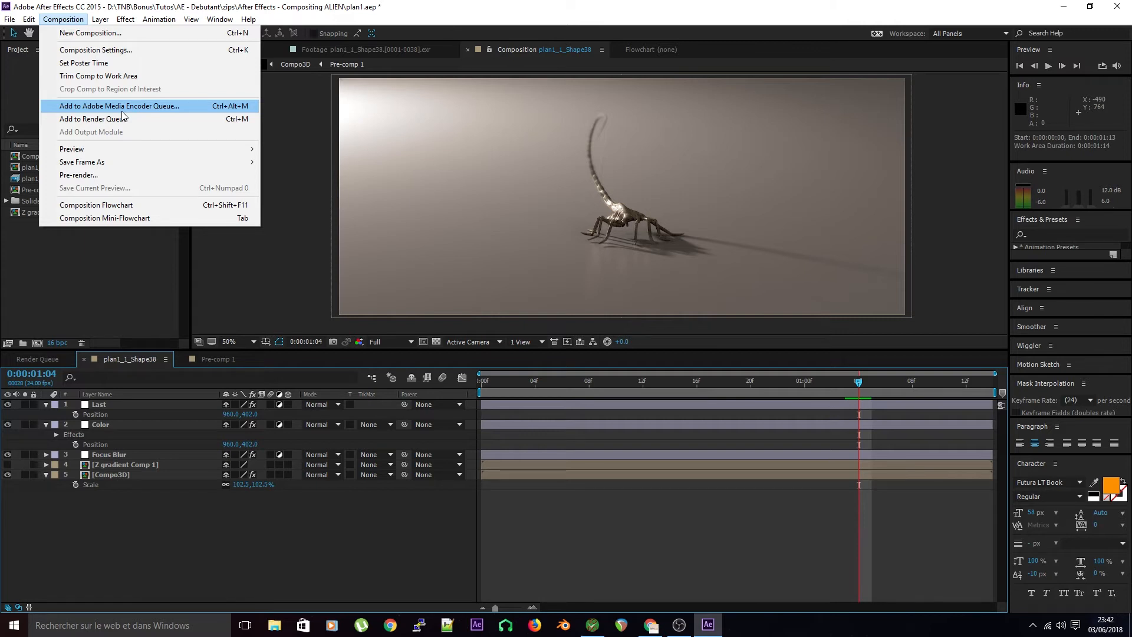
{"action": "left_click", "coordinate": [228, 515]}
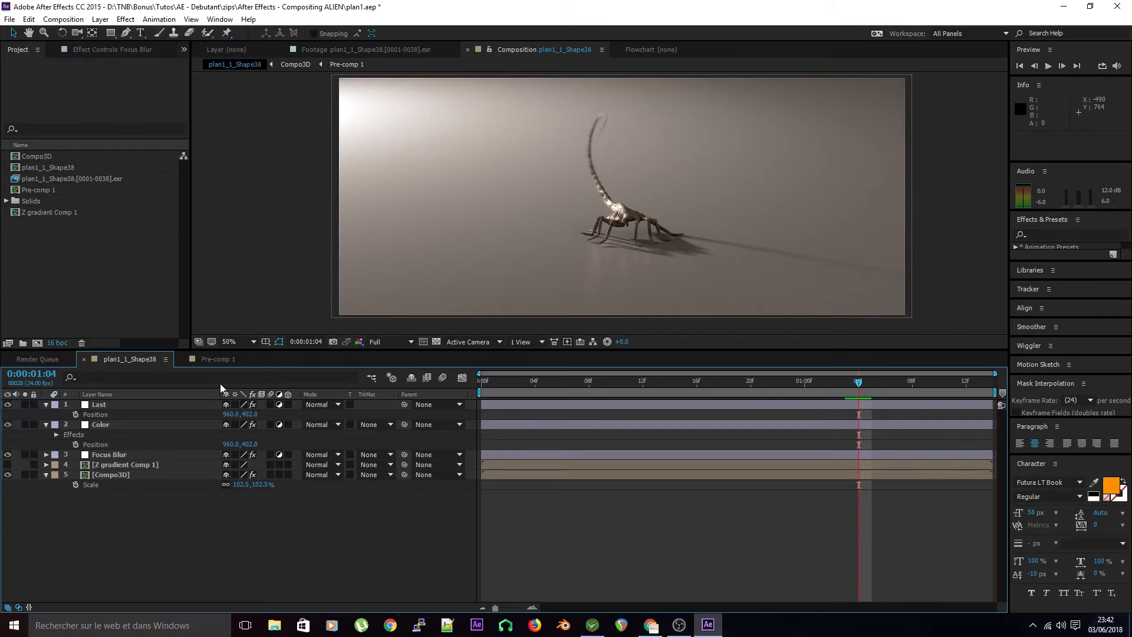
Return to the render queue and open the output module settings of the queued plan1_1_Shape38 composition.
{"action": "left_click", "coordinate": [59, 359]}
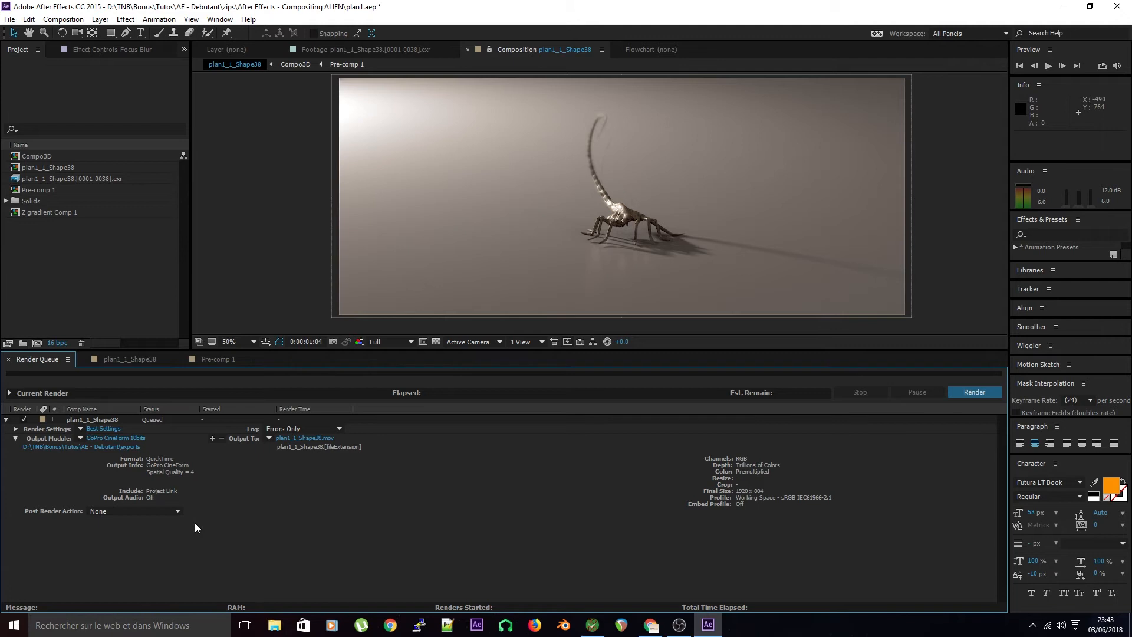
{"action": "left_click", "coordinate": [135, 438]}
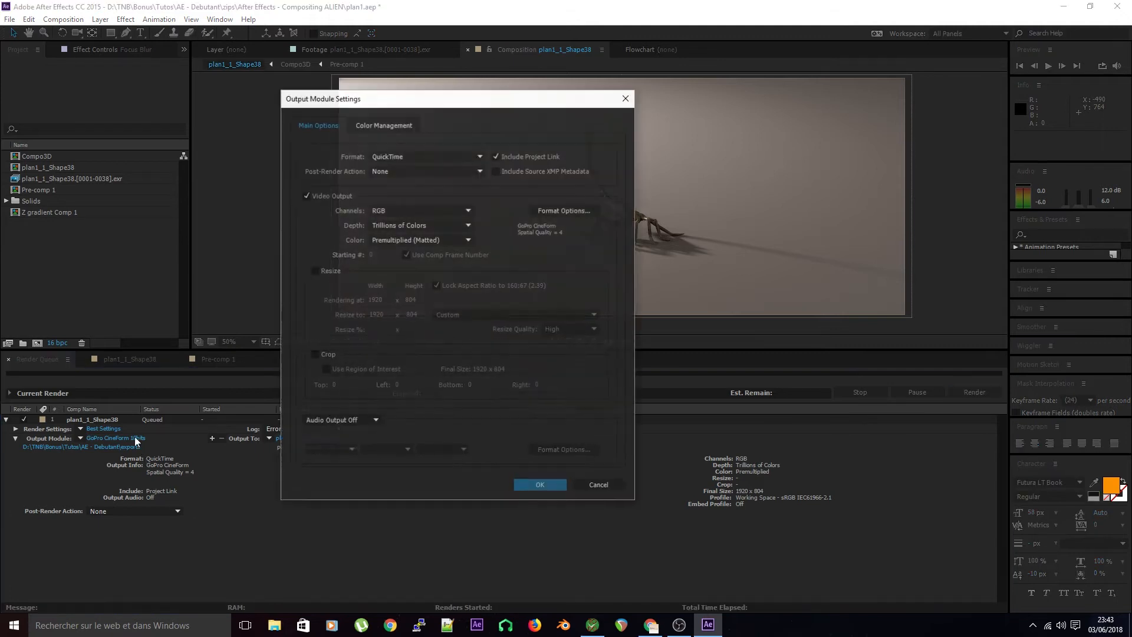
{"action": "left_click", "coordinate": [625, 98]}
{"action": "left_click", "coordinate": [81, 437]}
{"action": "left_click", "coordinate": [131, 417]}
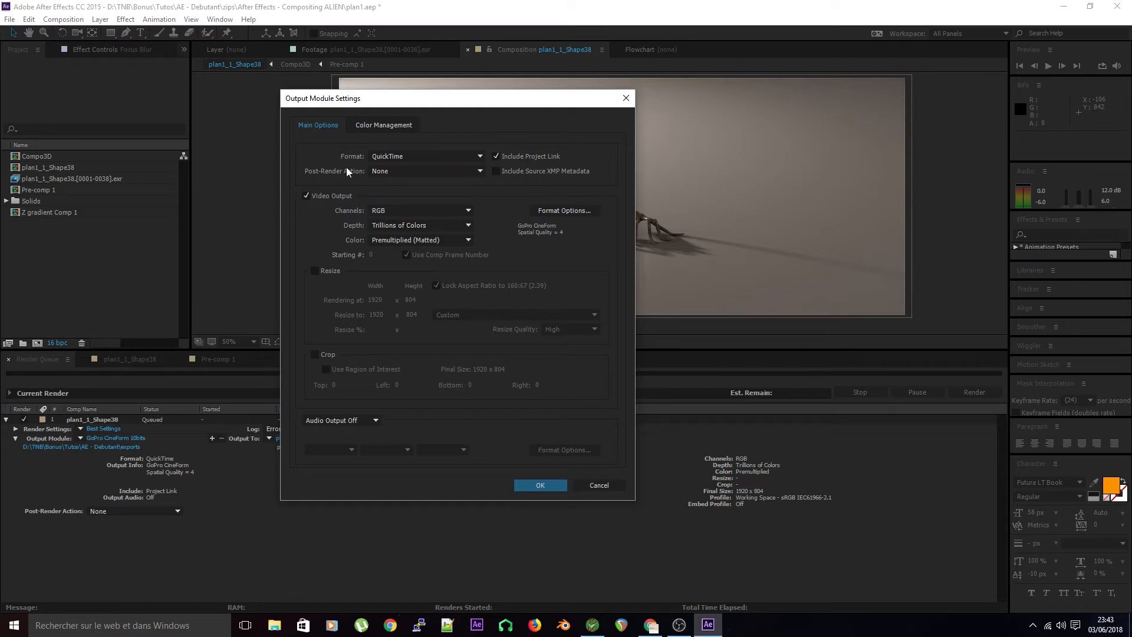
Examine the output formats and post-render actions, keeping QuickTime and None, and open the QuickTime format options.
{"action": "left_click", "coordinate": [406, 154]}
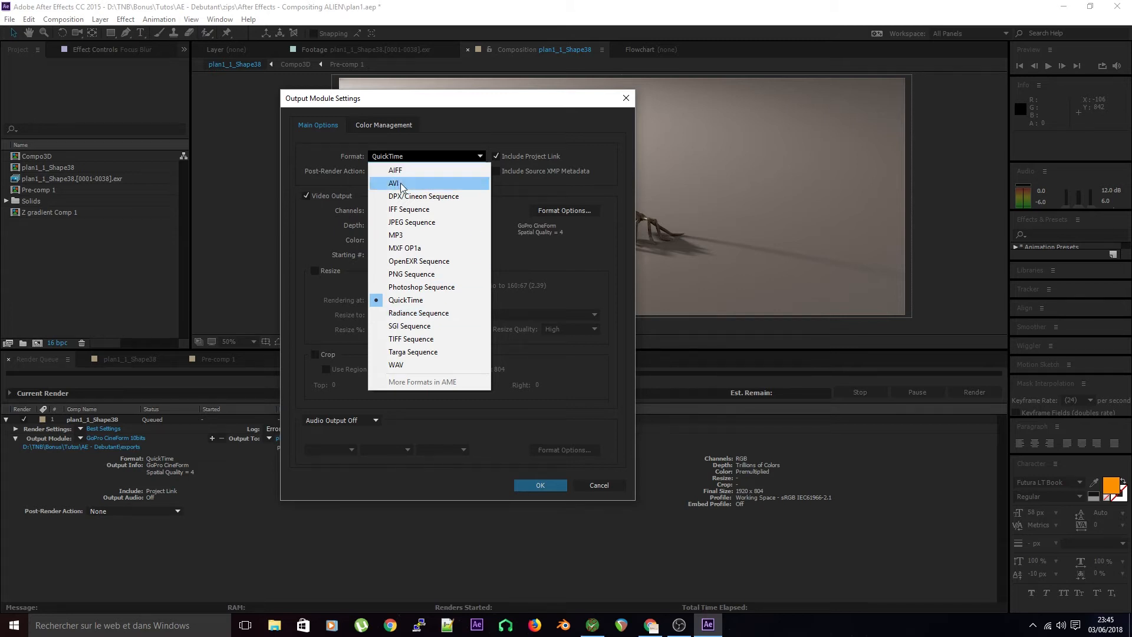
{"action": "left_click", "coordinate": [399, 300]}
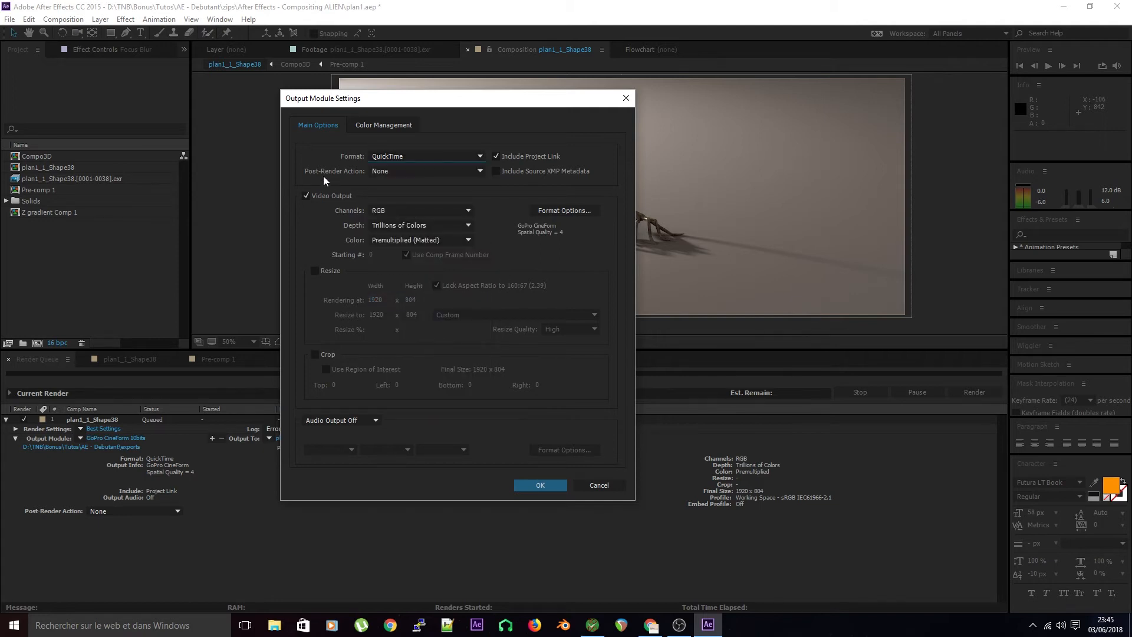
{"action": "left_click", "coordinate": [375, 171]}
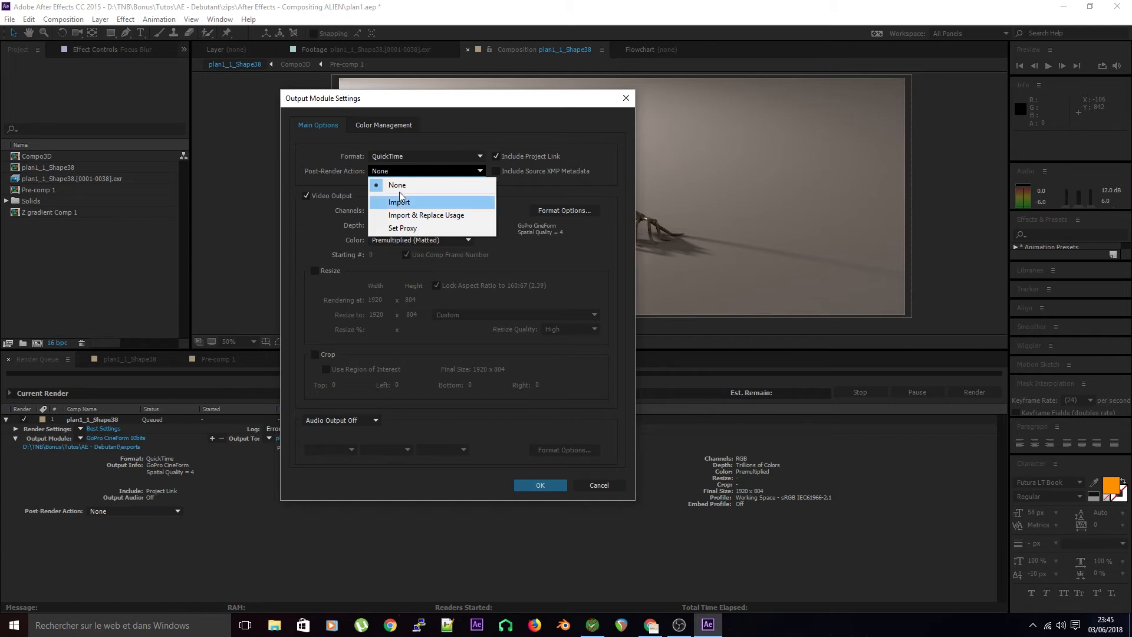
{"action": "left_click", "coordinate": [333, 186]}
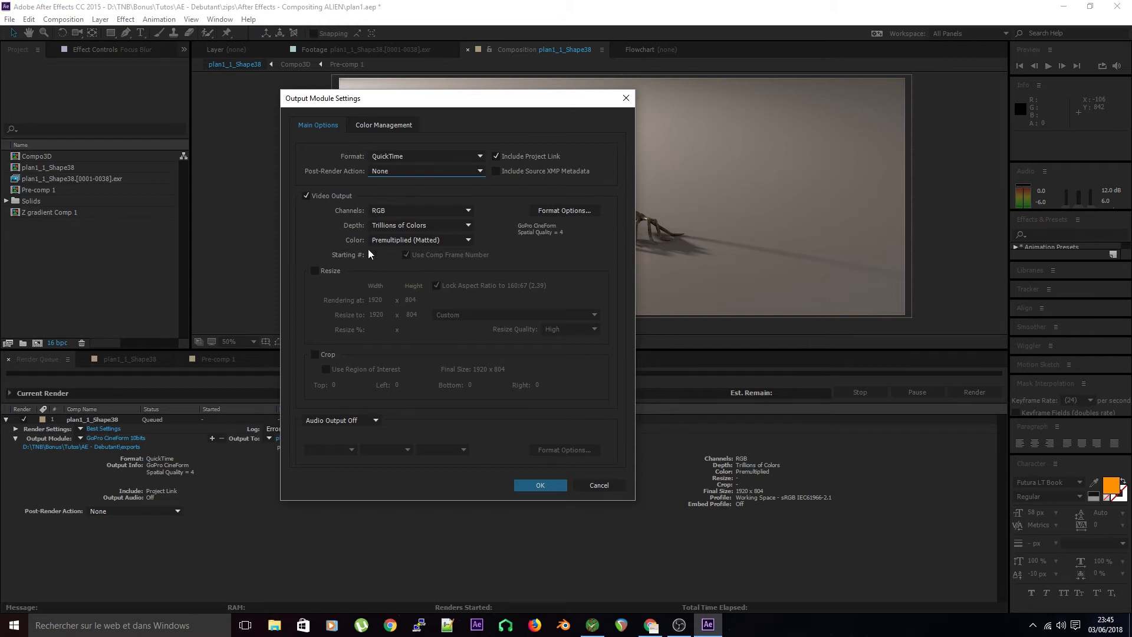
{"action": "left_click", "coordinate": [555, 211]}
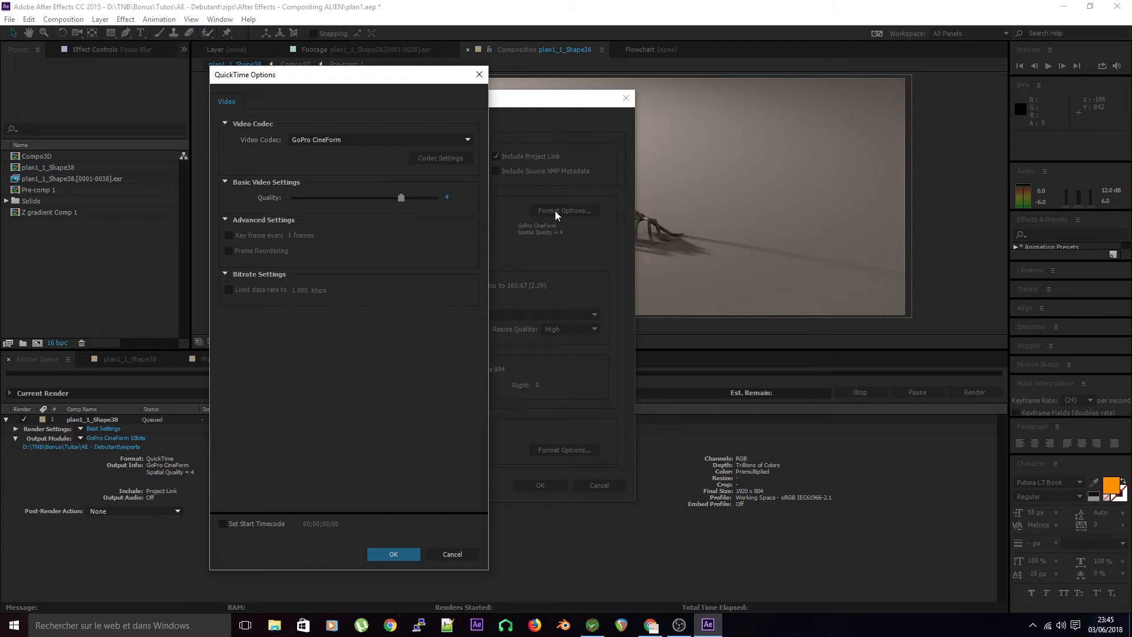
Try the H.264, Animation and Uncompressed YUV 10 bit 4:2:2 video codecs in the QuickTime options.
{"action": "left_click", "coordinate": [432, 140]}
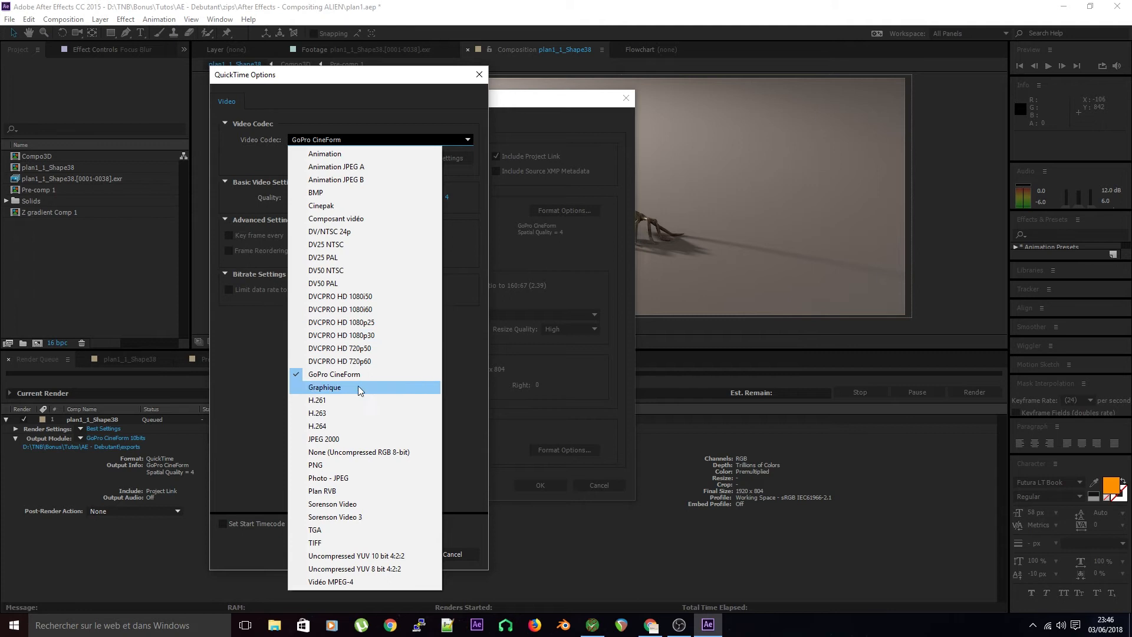
{"action": "left_click", "coordinate": [323, 426]}
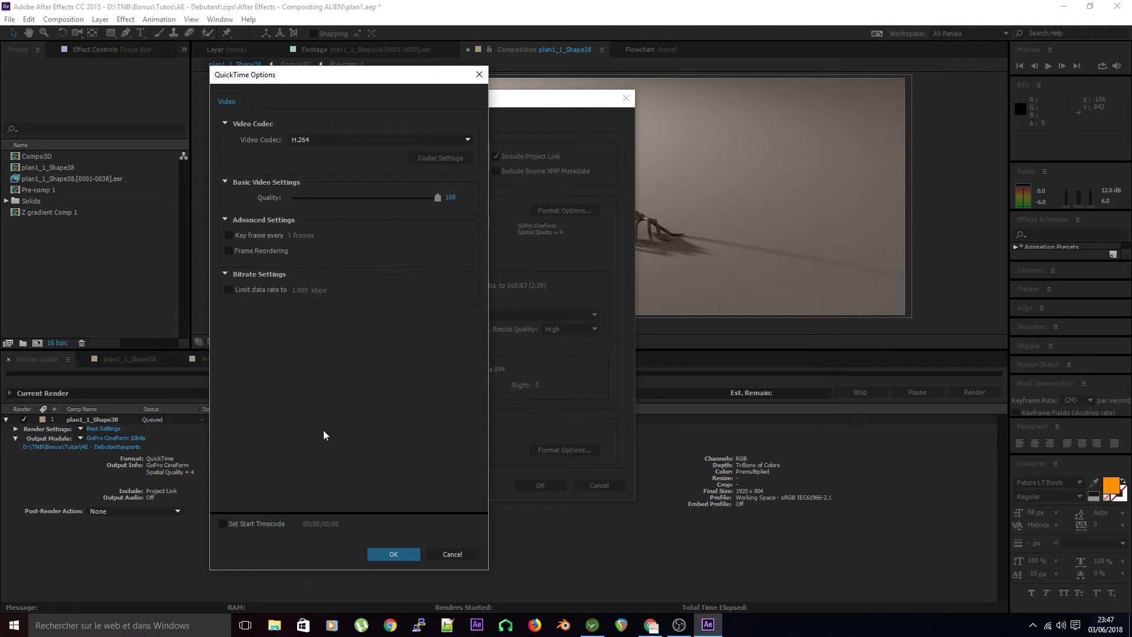
{"action": "left_click", "coordinate": [356, 139]}
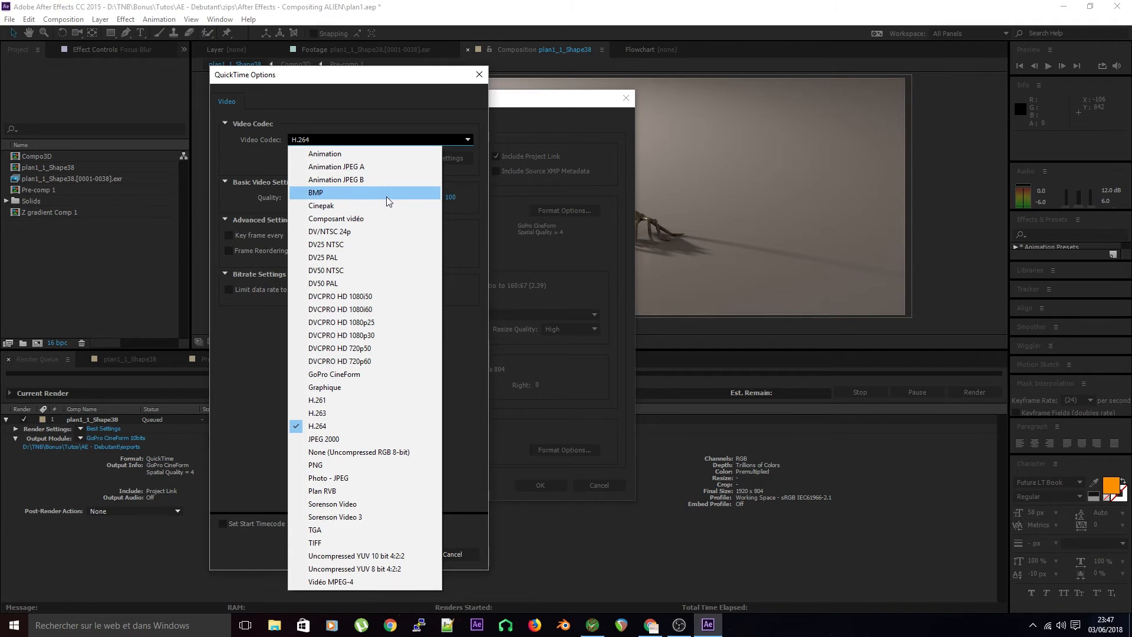
{"action": "left_click", "coordinate": [301, 157]}
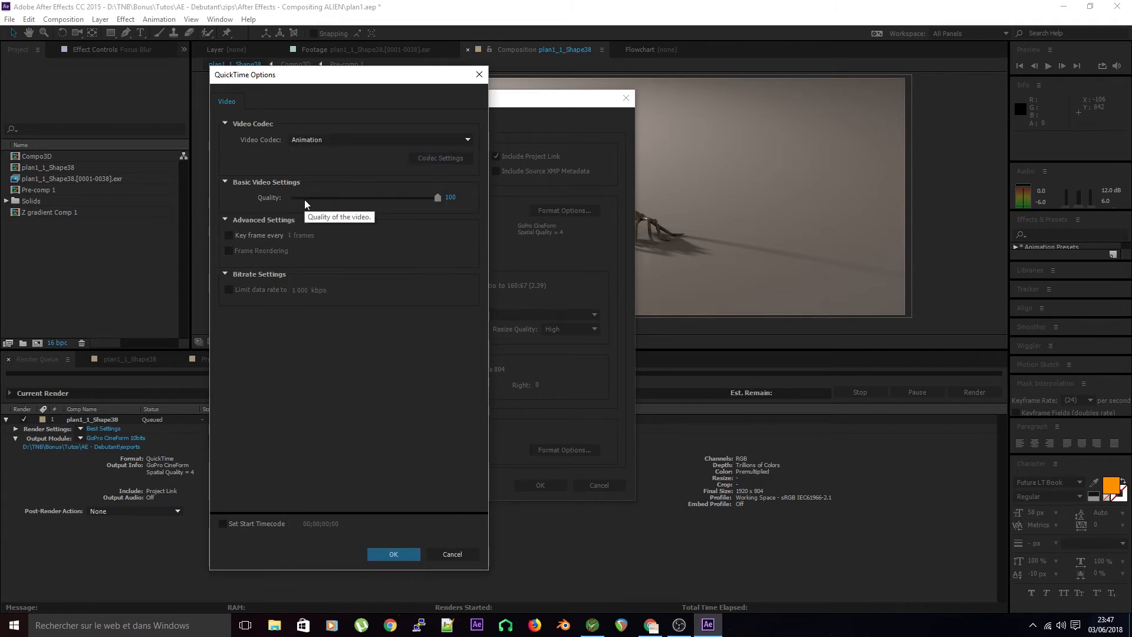
{"action": "left_click", "coordinate": [317, 141]}
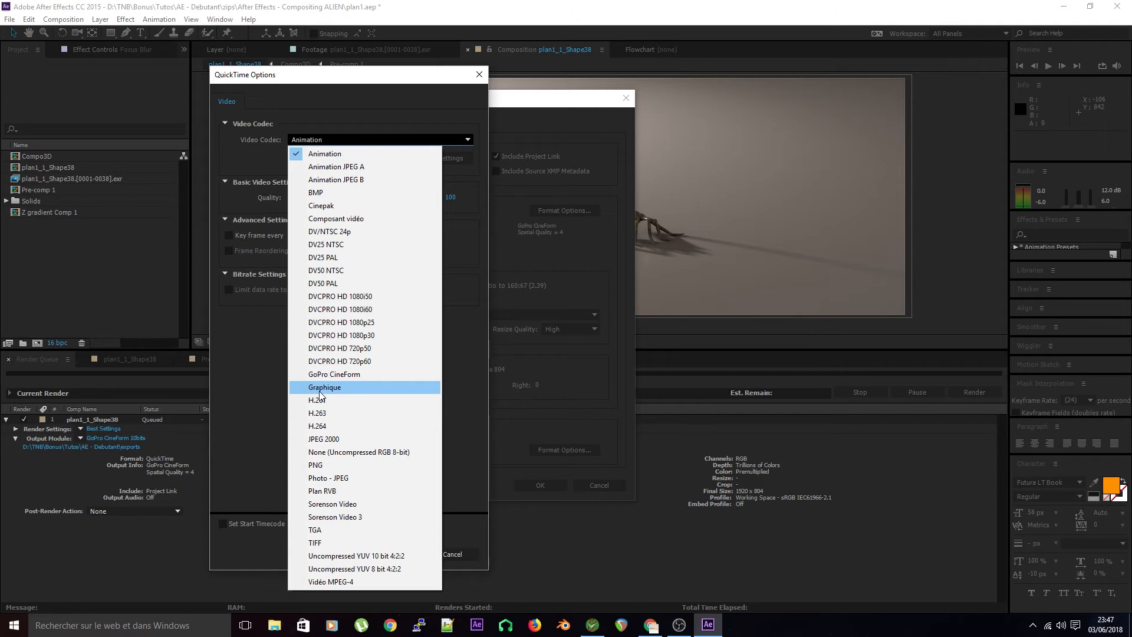
{"action": "left_click", "coordinate": [274, 384]}
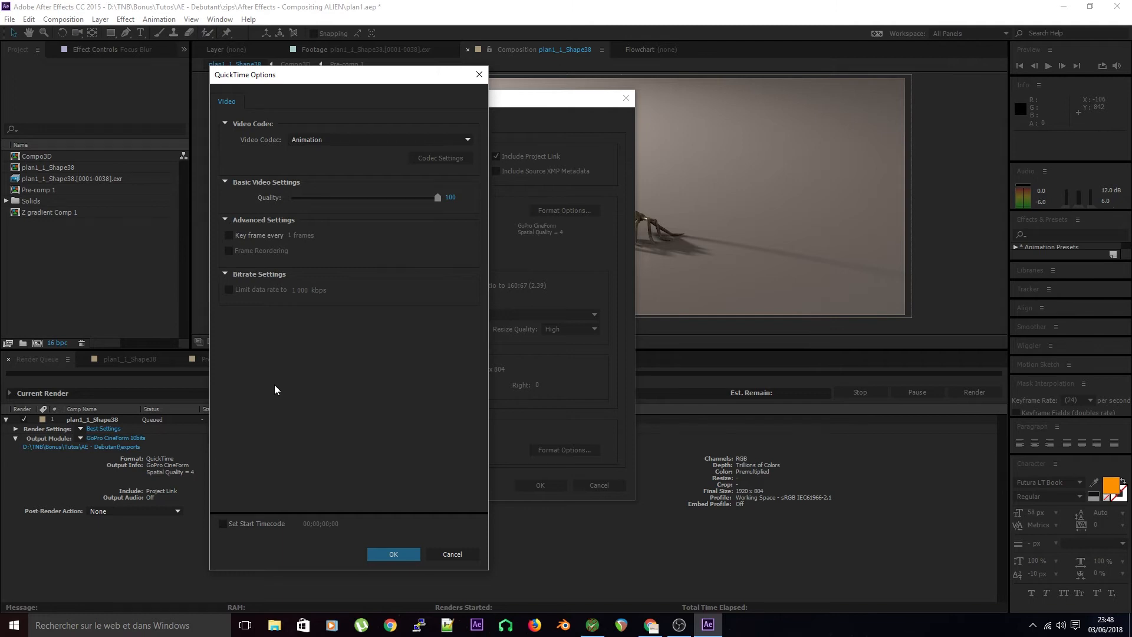
{"action": "left_click", "coordinate": [405, 143]}
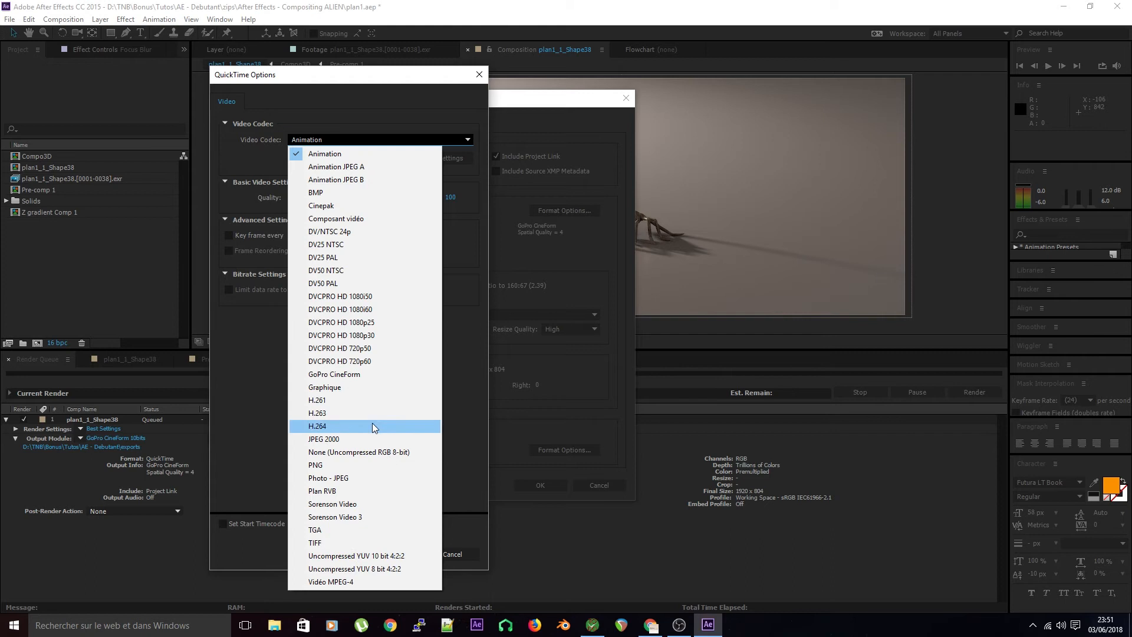
{"action": "left_click", "coordinate": [380, 555]}
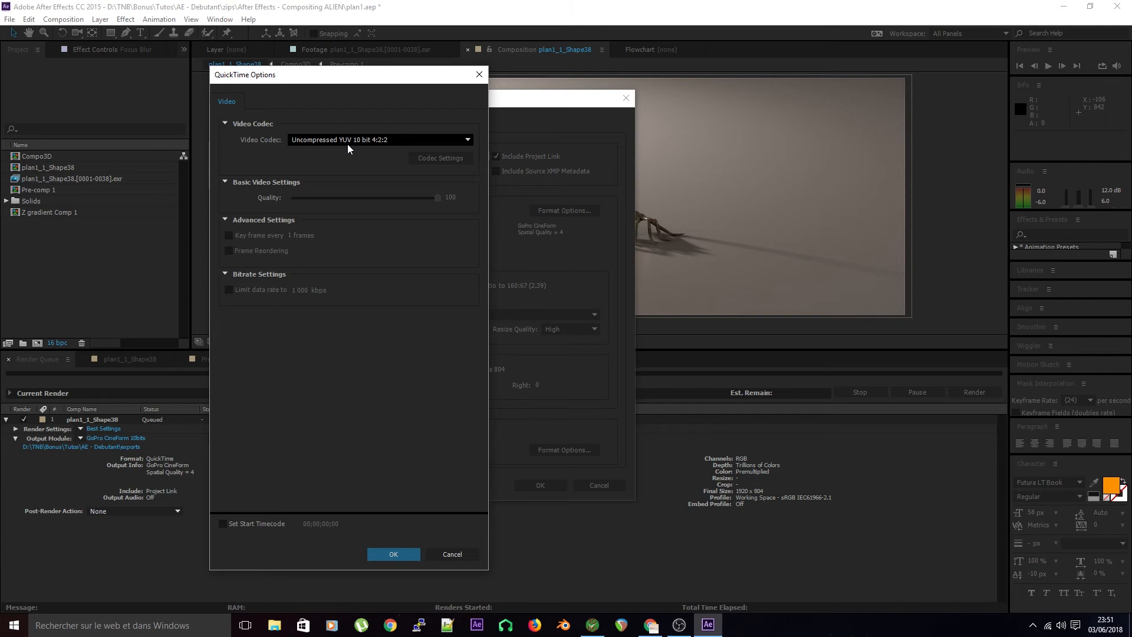
Set the QuickTime video codec to GoPro CineForm with quality 5 and accept the format options.
{"action": "left_click", "coordinate": [348, 144]}
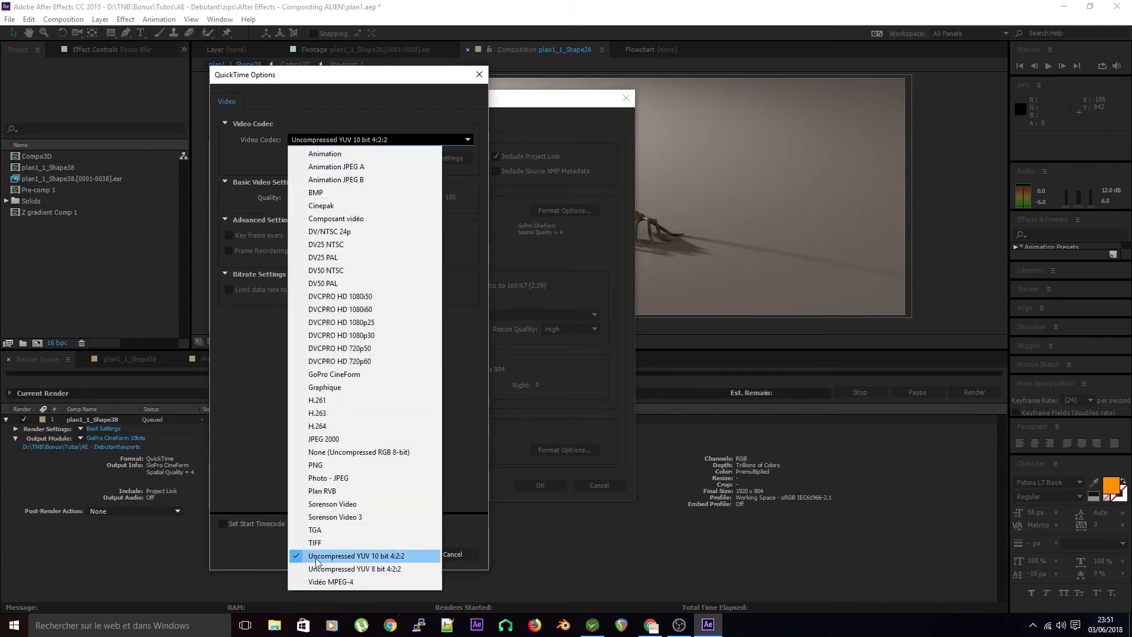
{"action": "left_click", "coordinate": [334, 375]}
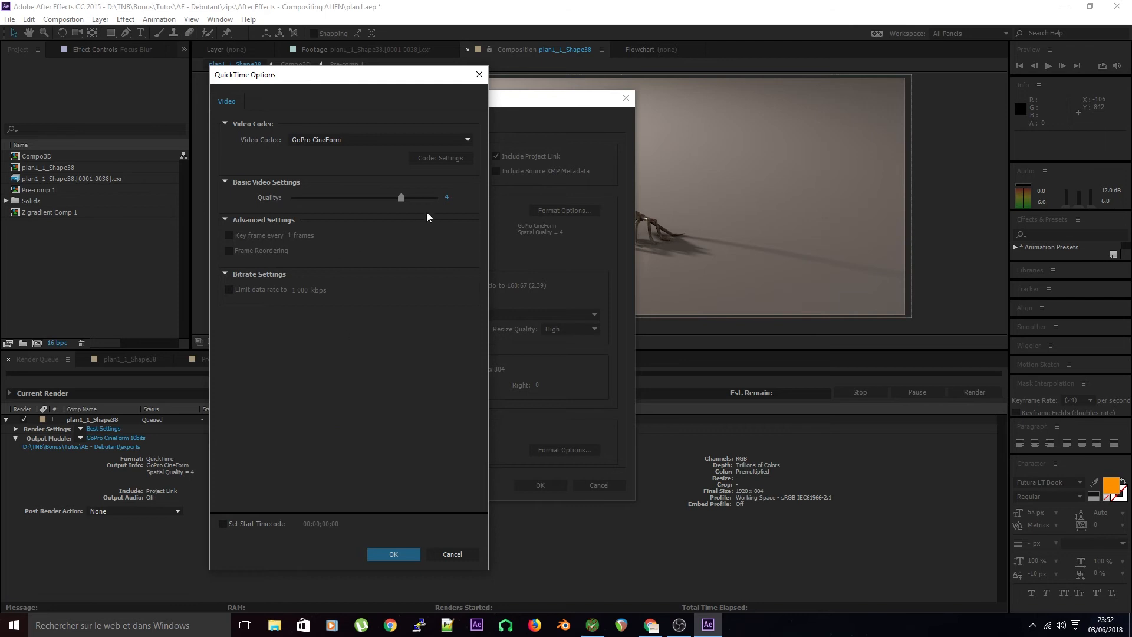
{"action": "left_click_drag", "start_coordinate": [402, 198], "coordinate": [439, 198]}
{"action": "left_click", "coordinate": [372, 555]}
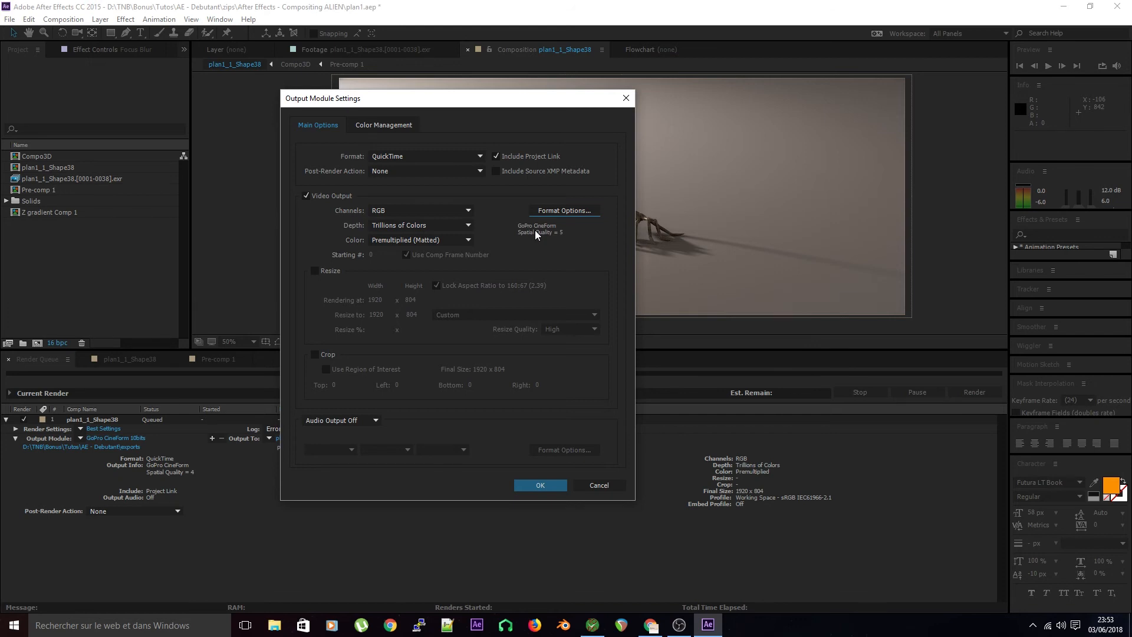
Try a video output depth of Millions of Colors, then restore Trillions of Colors.
{"action": "left_click", "coordinate": [465, 228]}
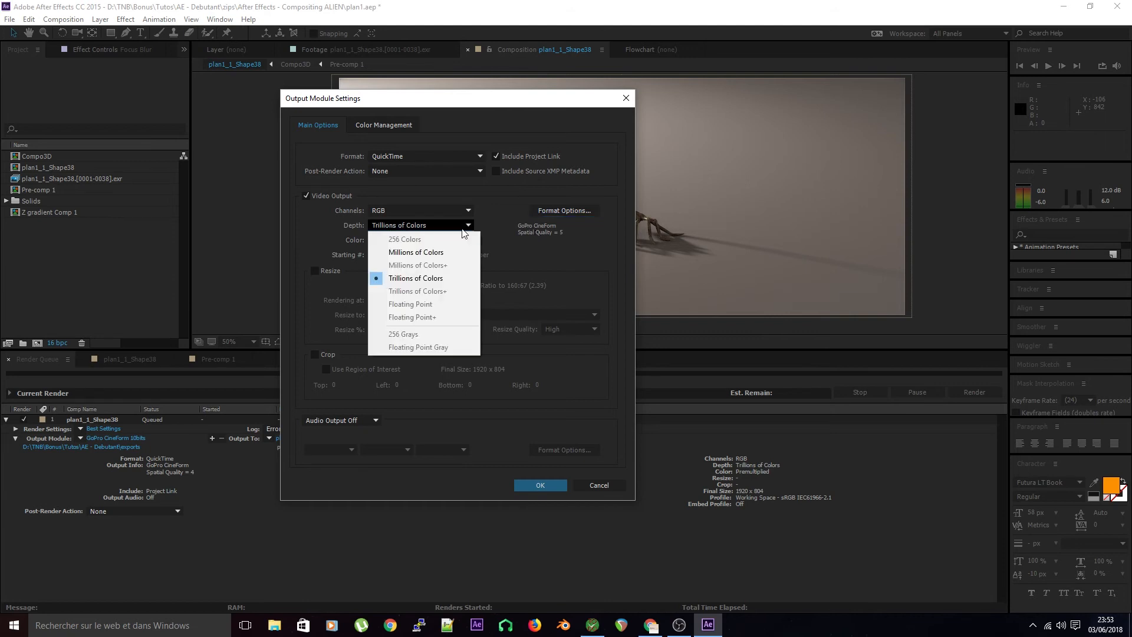
{"action": "left_click", "coordinate": [463, 252]}
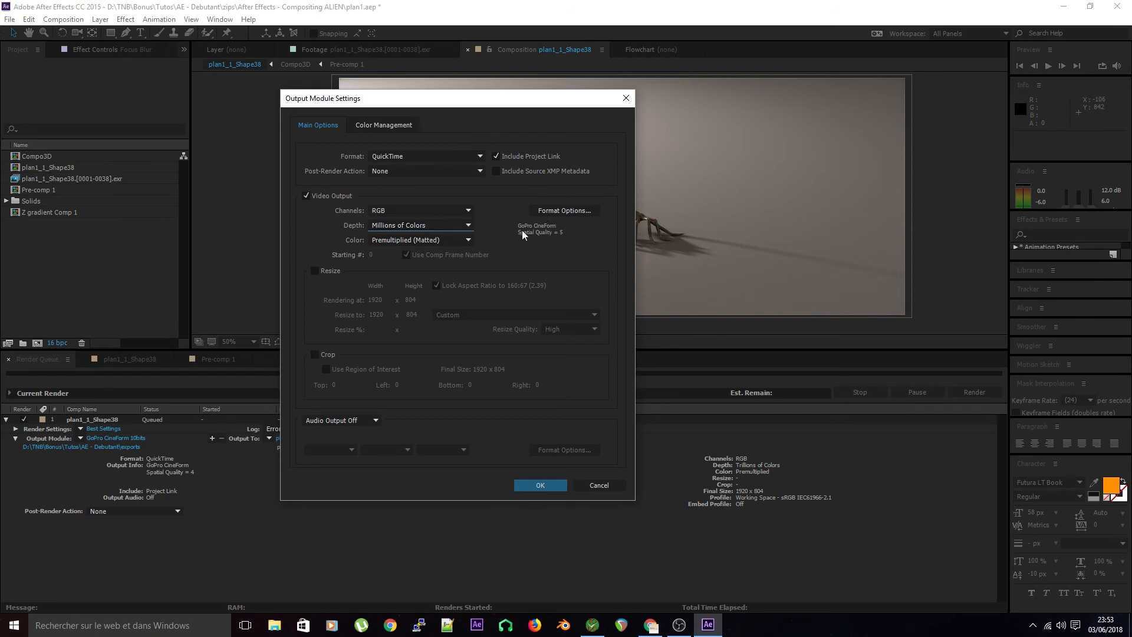
{"action": "left_click", "coordinate": [399, 227]}
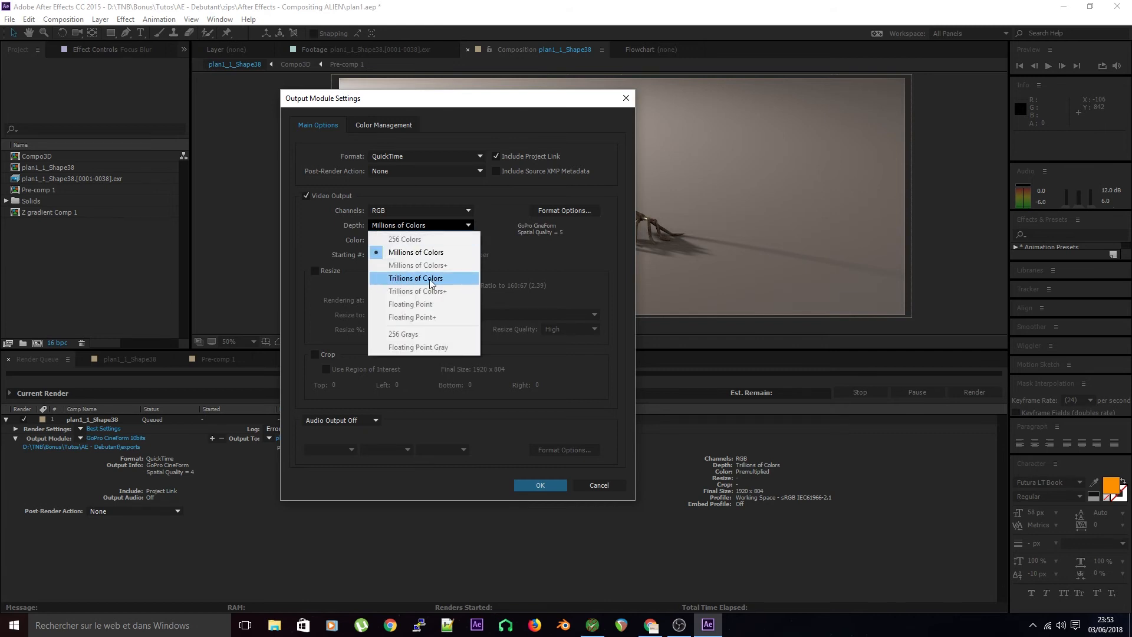
{"action": "left_click", "coordinate": [471, 278]}
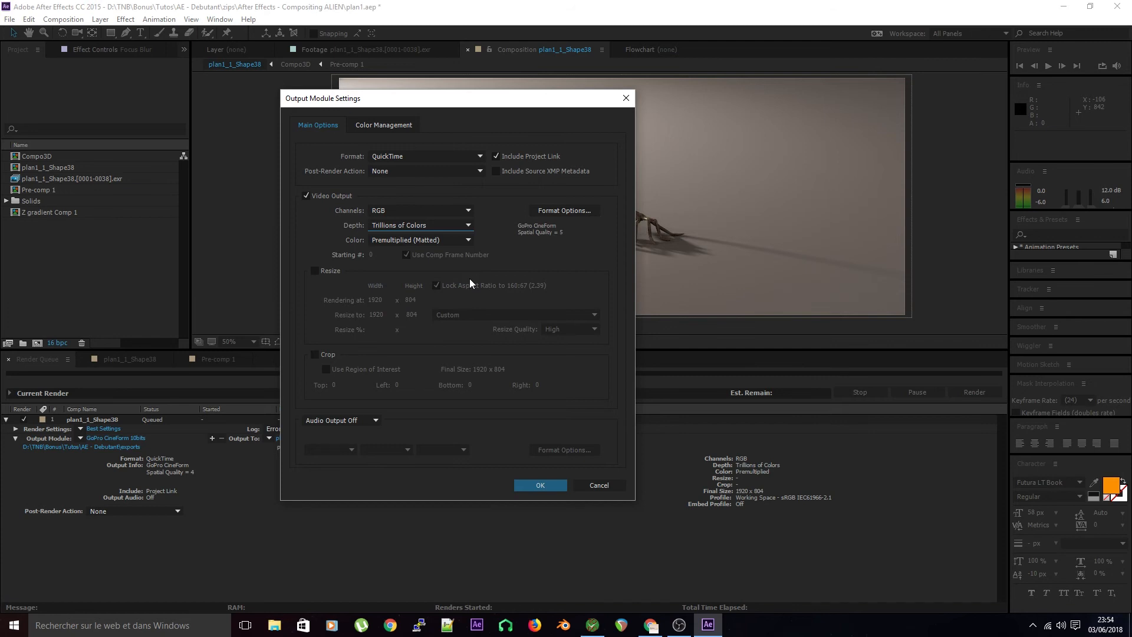
Try the RGB + Alpha output channels with a depth of Trillions of Colors+.
{"action": "left_click", "coordinate": [420, 212]}
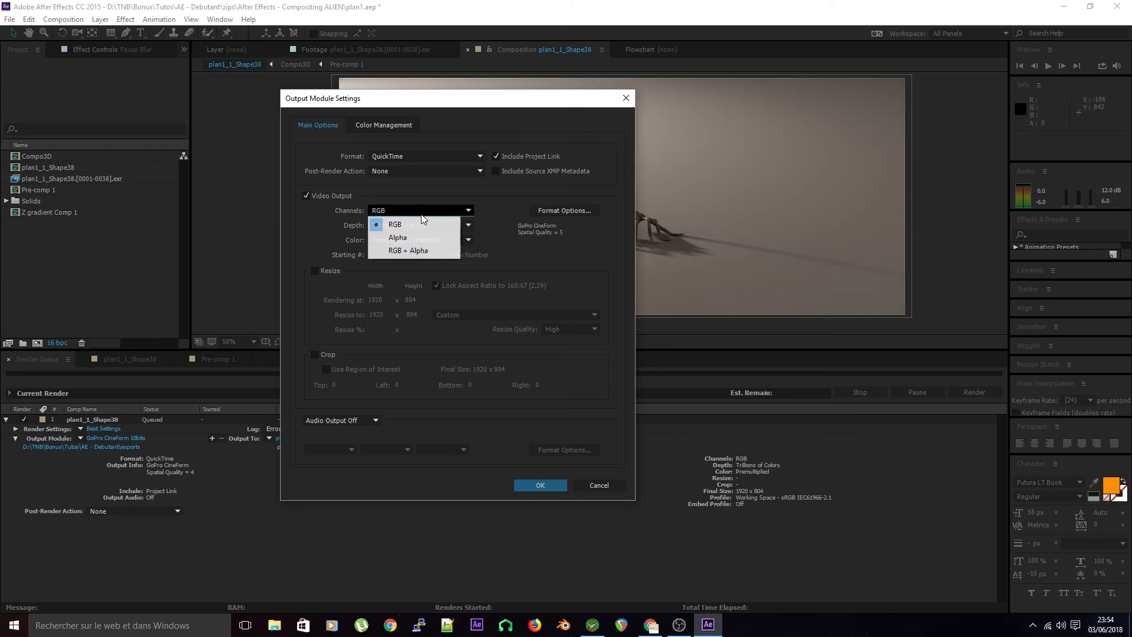
{"action": "left_click", "coordinate": [415, 251]}
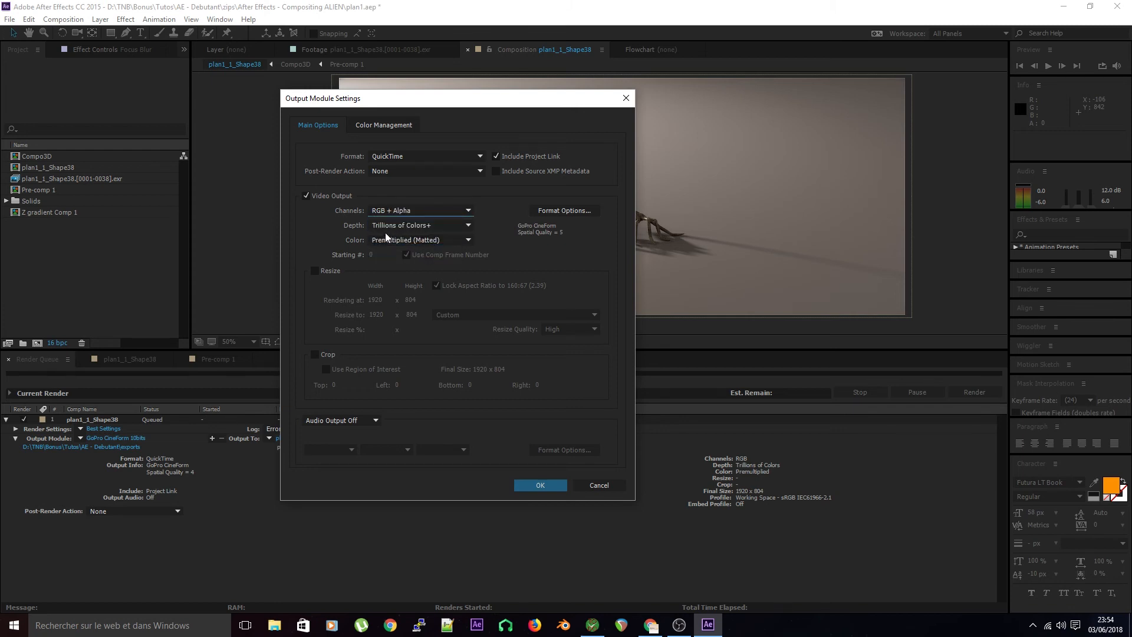
{"action": "left_click", "coordinate": [445, 227]}
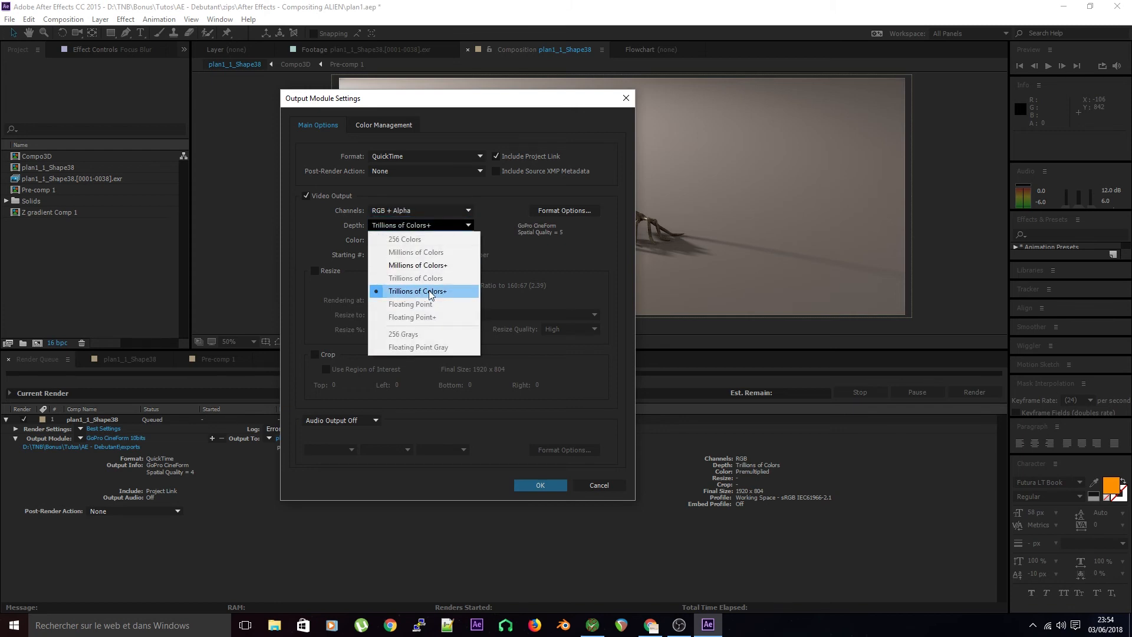
{"action": "left_click", "coordinate": [429, 292]}
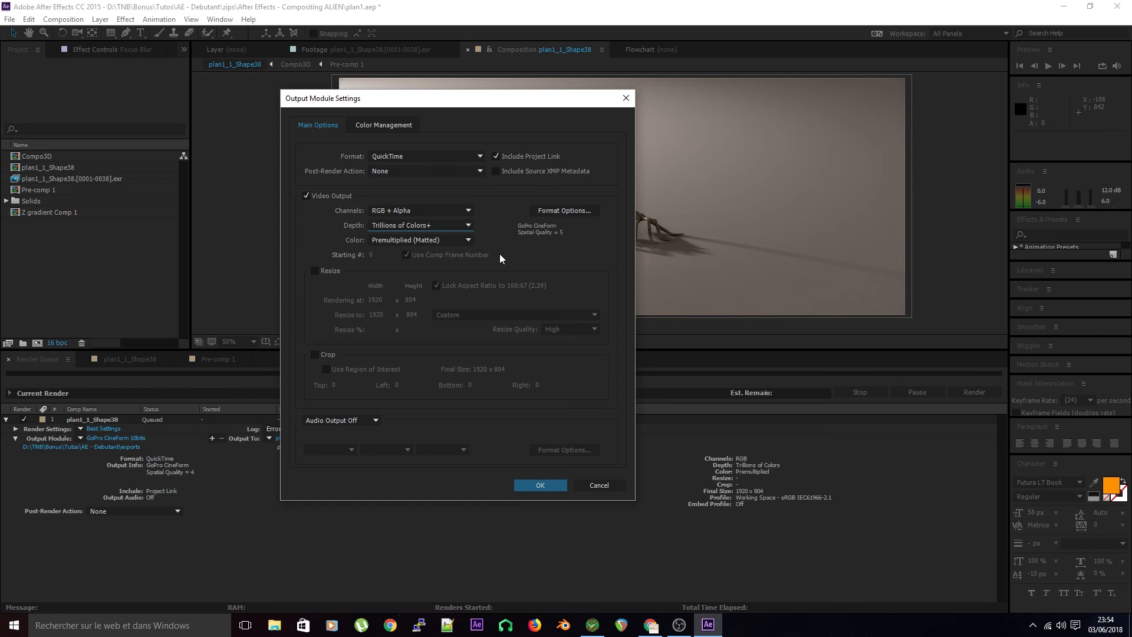
Set the video output channels back to RGB and keep the depth at Trillions of Colors.
{"action": "left_click", "coordinate": [452, 223]}
{"action": "left_click", "coordinate": [448, 213]}
{"action": "left_click", "coordinate": [451, 213]}
{"action": "left_click", "coordinate": [450, 213]}
{"action": "left_click", "coordinate": [427, 225]}
{"action": "left_click", "coordinate": [437, 229]}
{"action": "left_click", "coordinate": [423, 277]}
{"action": "left_click", "coordinate": [394, 228]}
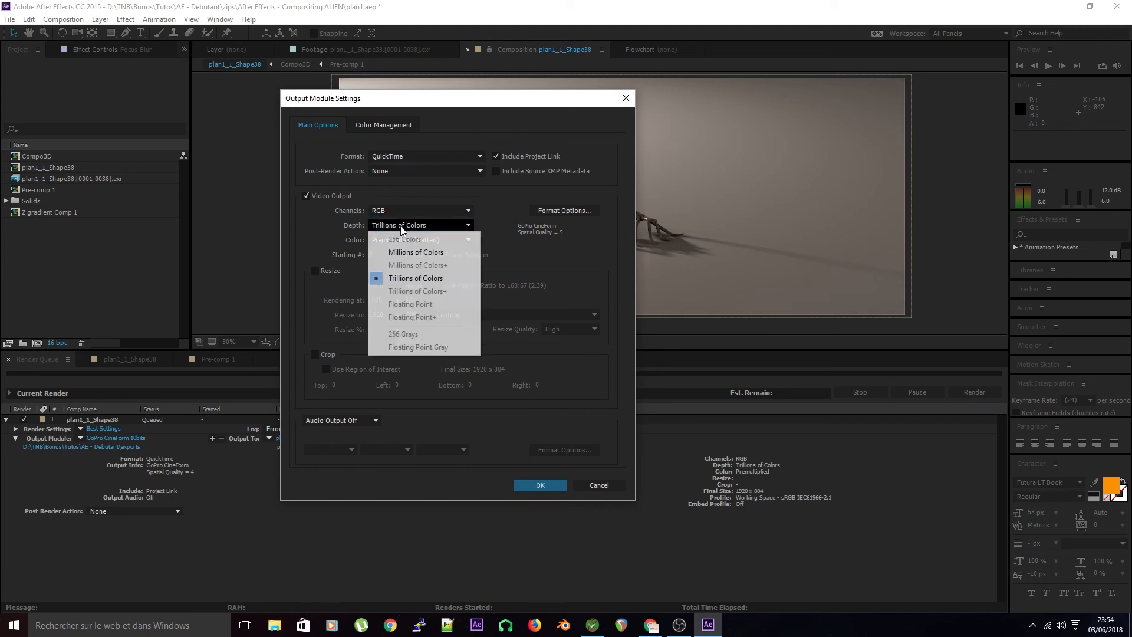
{"action": "left_click", "coordinate": [415, 278]}
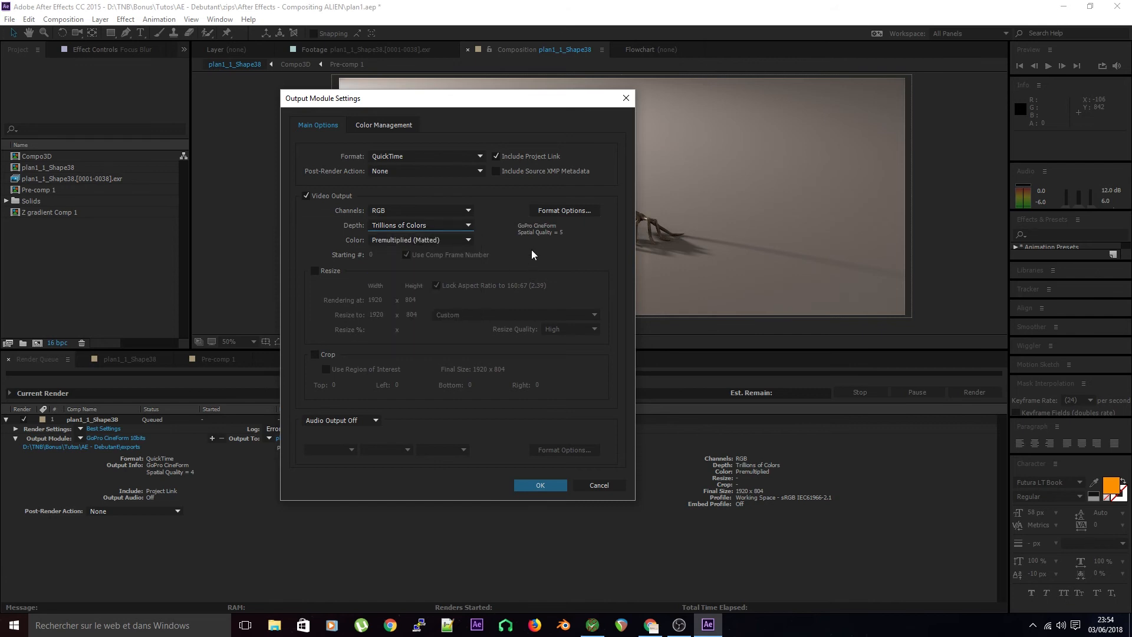
{"action": "left_click", "coordinate": [427, 228]}
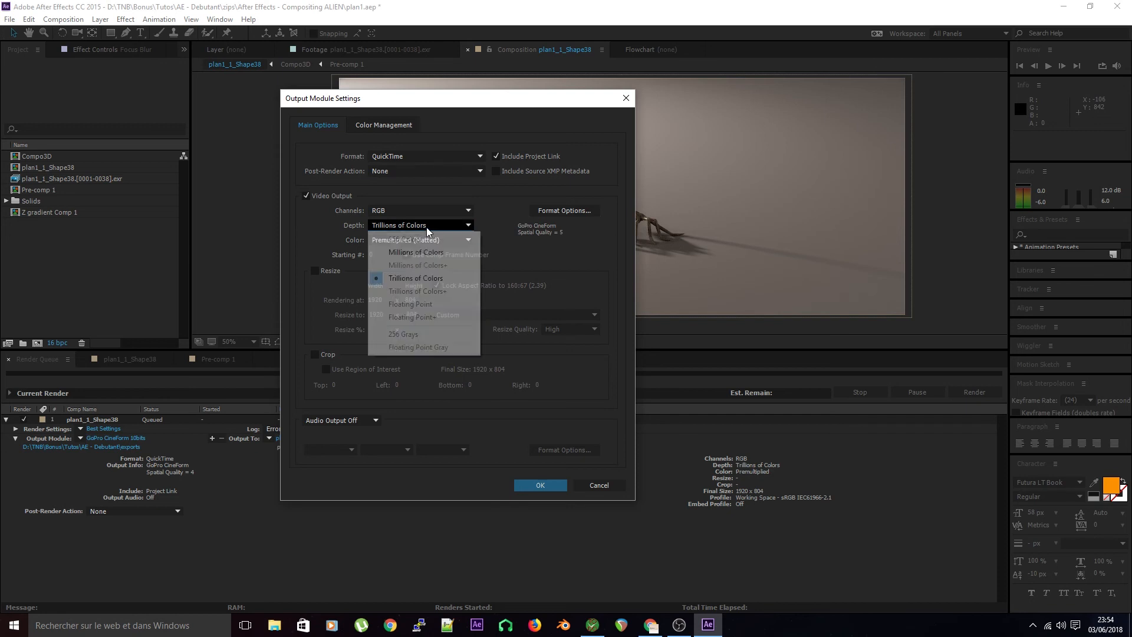
{"action": "left_click", "coordinate": [413, 280]}
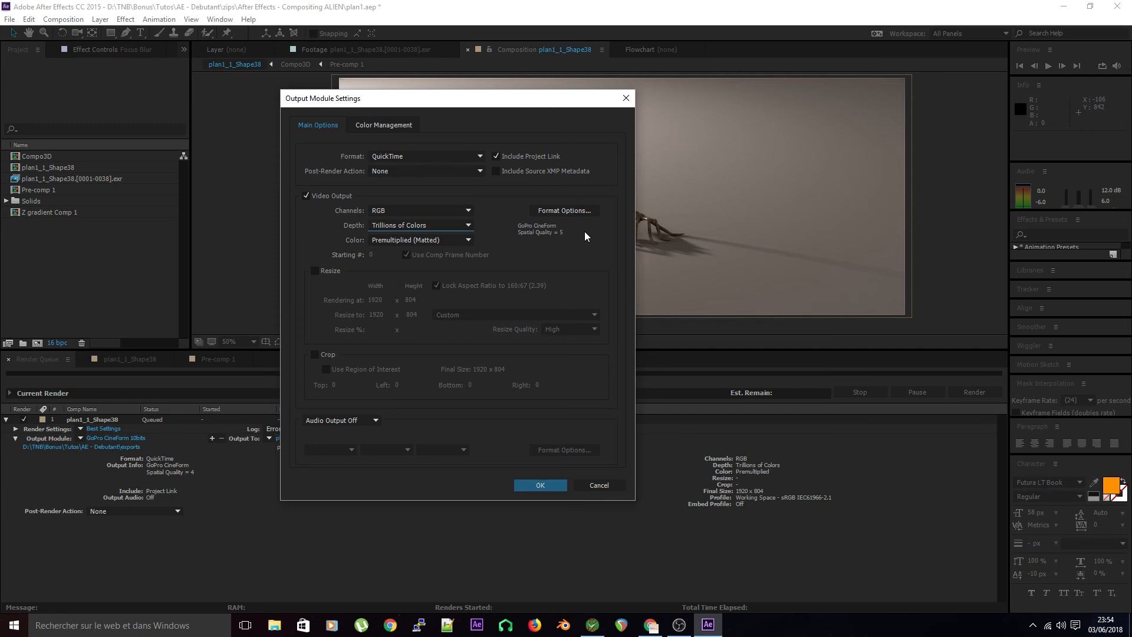
Examine the resize and audio output options, leaving Resize disabled and the audio on Audio Output Off.
{"action": "left_click", "coordinate": [321, 273]}
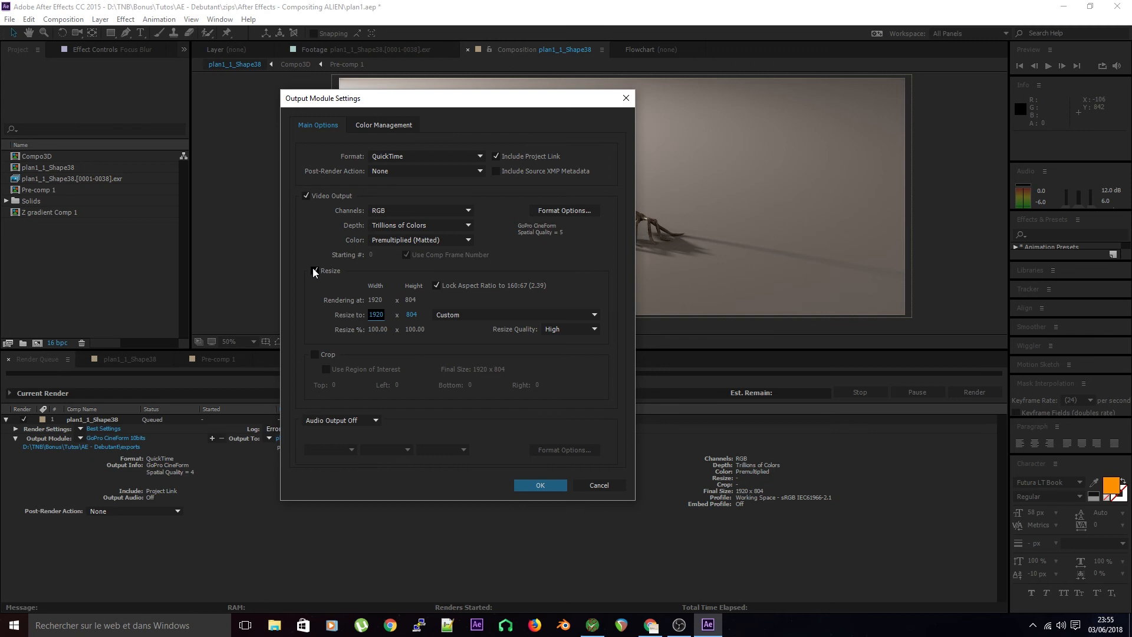
{"action": "left_click", "coordinate": [314, 271]}
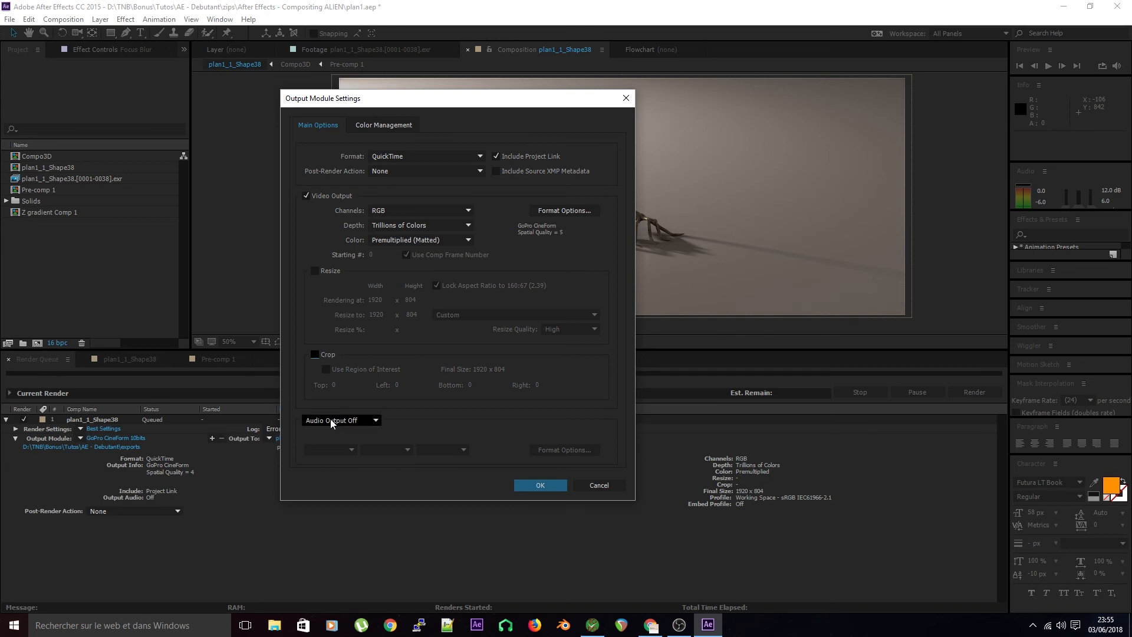
{"action": "left_click", "coordinate": [361, 420]}
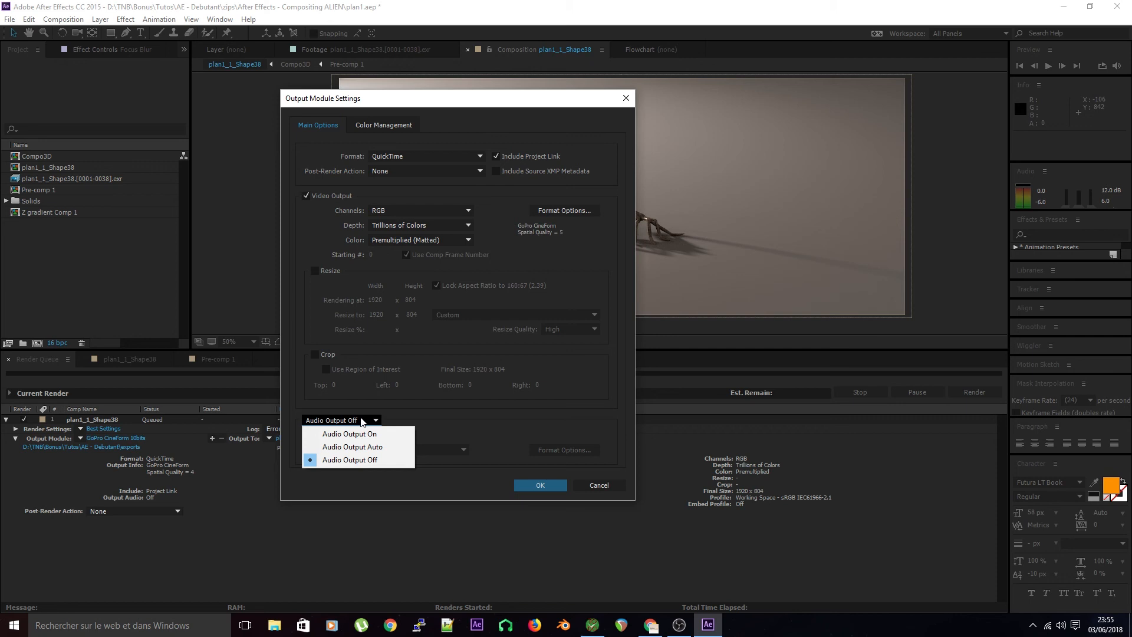
{"action": "left_click", "coordinate": [361, 419]}
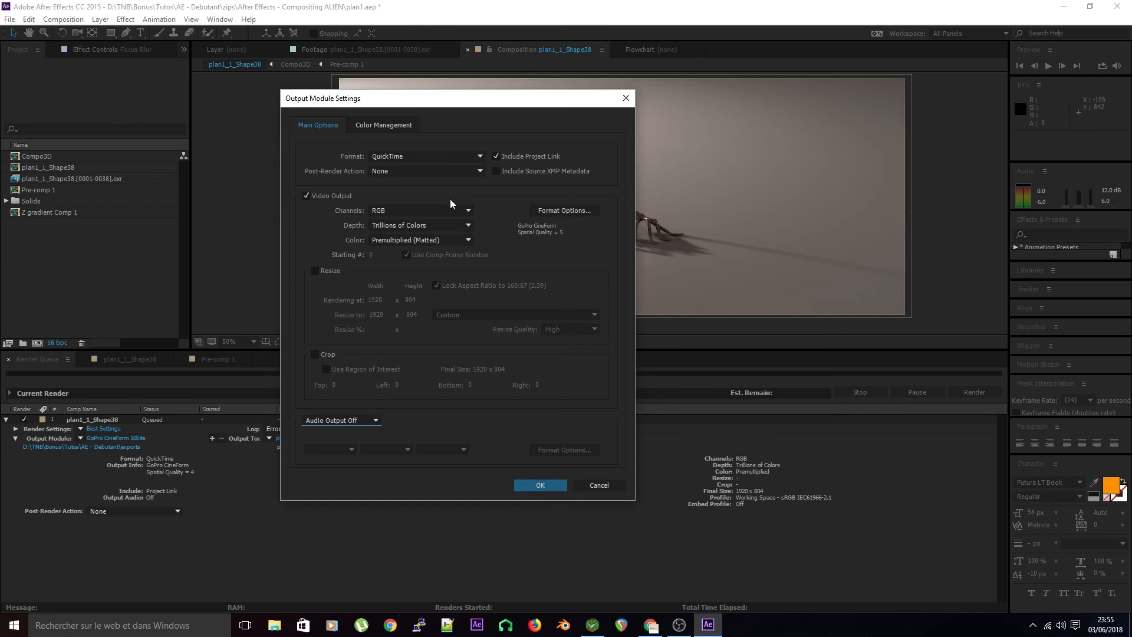
Review the output module's color management options, leave them as they are and apply the output module settings.
{"action": "left_click", "coordinate": [386, 126]}
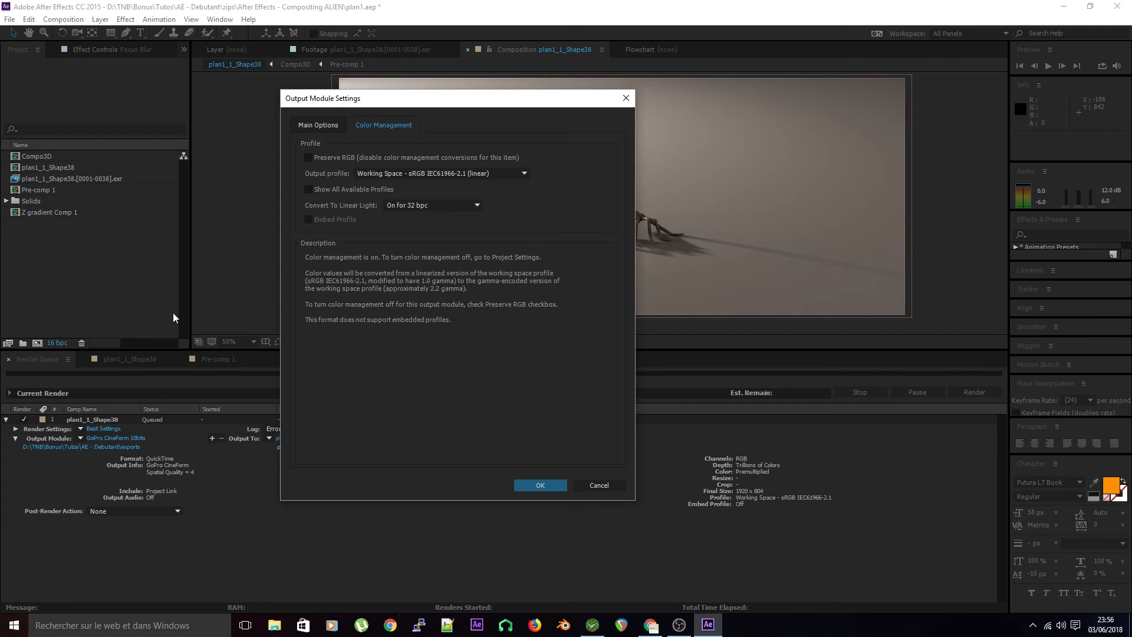
{"action": "left_click", "coordinate": [304, 125]}
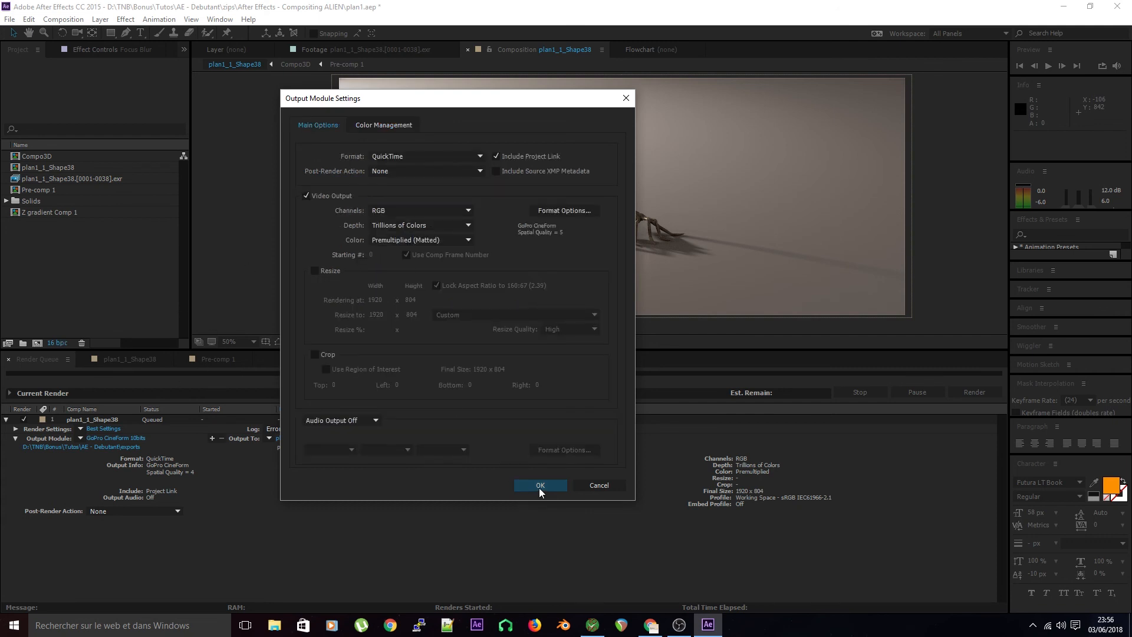
{"action": "left_click", "coordinate": [539, 485]}
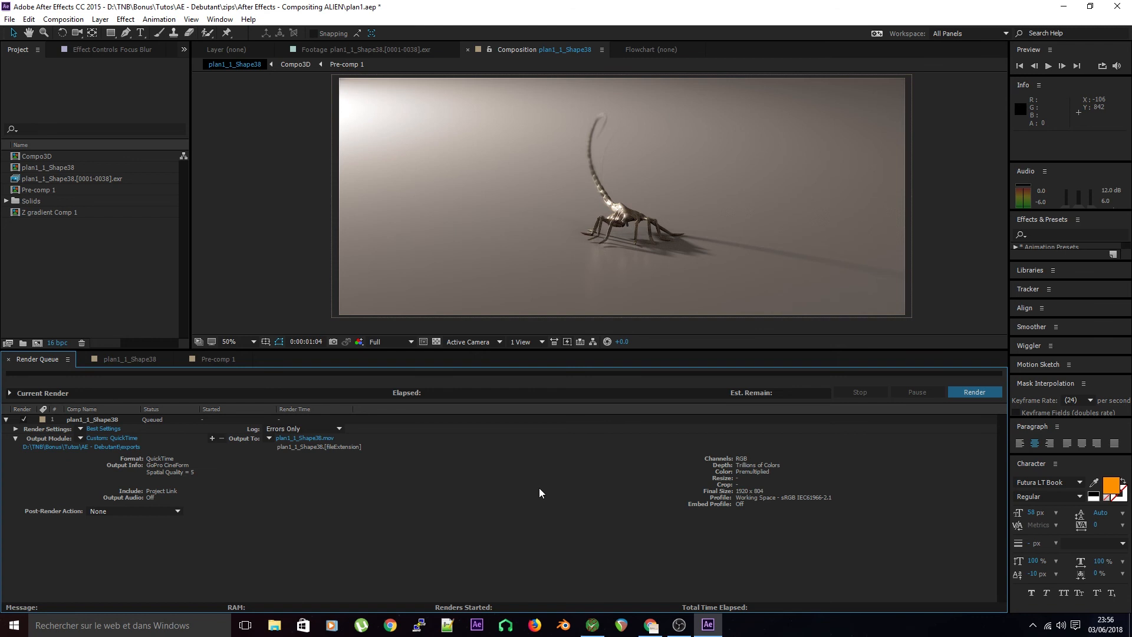
Try the MXF OP1a output format with the DVCPRO HD 720p 50Hz video codec.
{"action": "left_click", "coordinate": [121, 438]}
{"action": "left_click", "coordinate": [400, 153]}
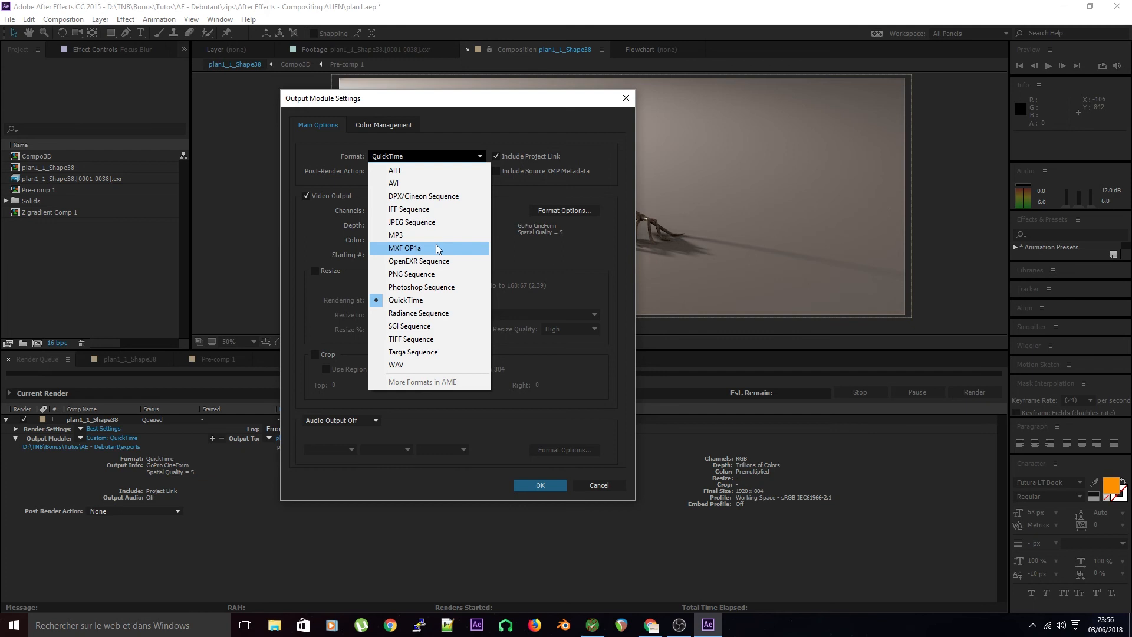
{"action": "left_click", "coordinate": [405, 249]}
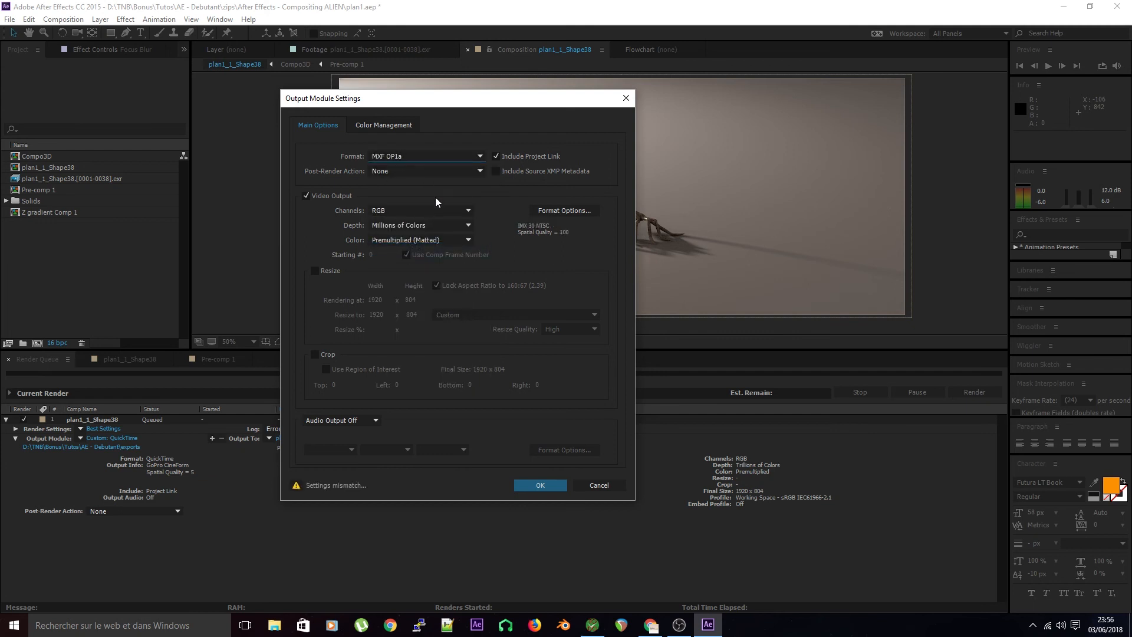
{"action": "left_click", "coordinate": [548, 210]}
{"action": "left_click", "coordinate": [333, 139]}
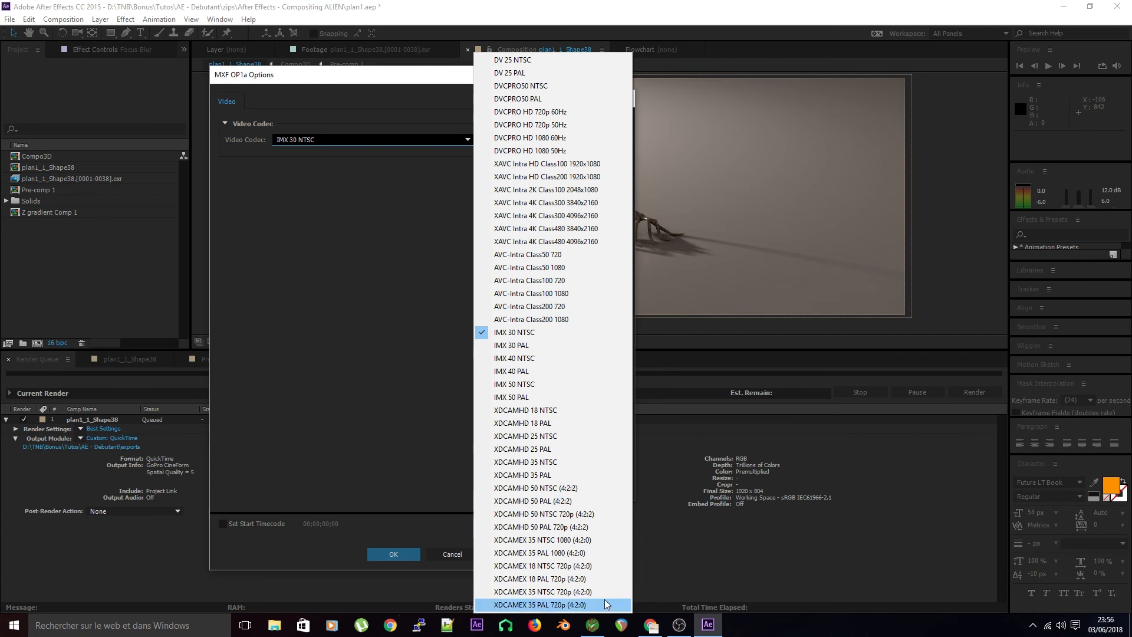
{"action": "left_click", "coordinate": [537, 124]}
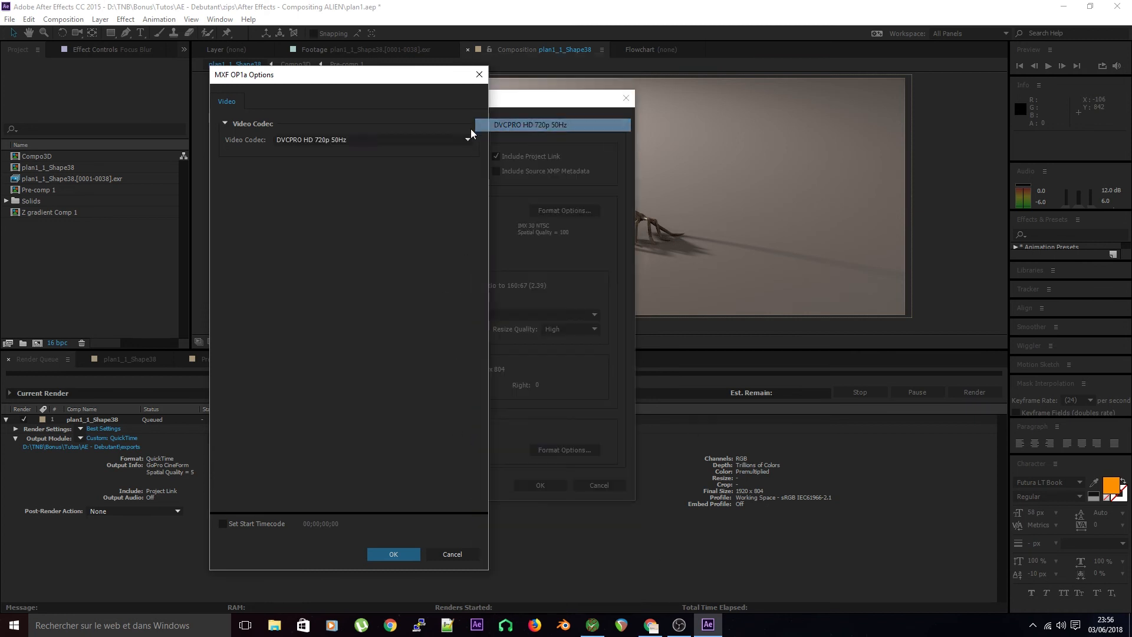
{"action": "left_click", "coordinate": [380, 140]}
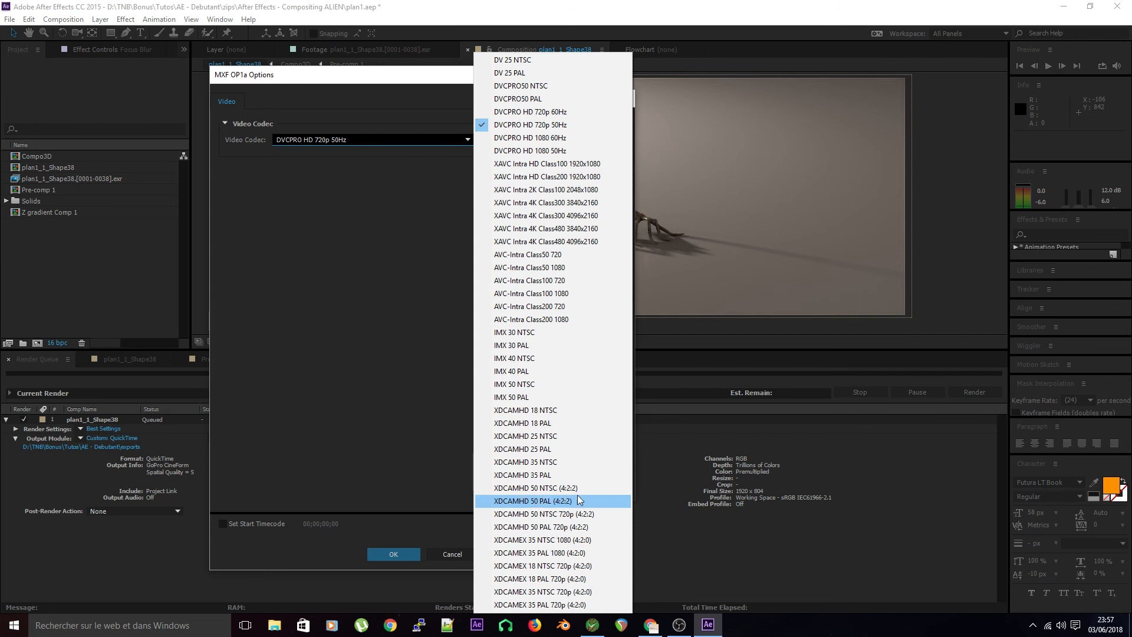
{"action": "left_click", "coordinate": [420, 458]}
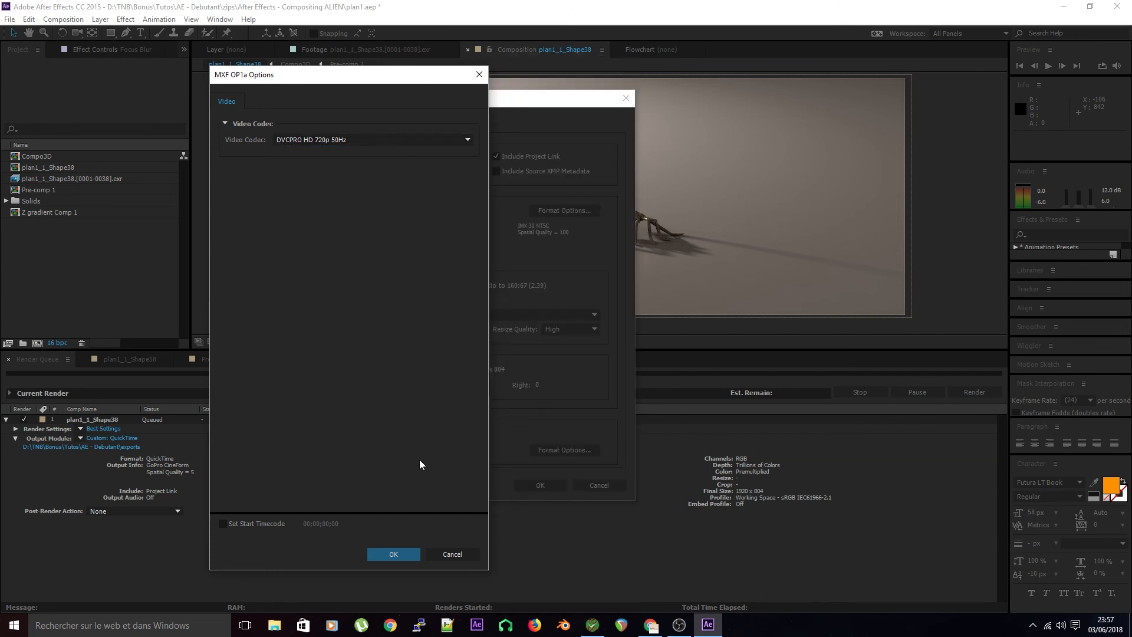
{"action": "left_click", "coordinate": [455, 553]}
Set the output format back to QuickTime and apply the output module settings.
{"action": "left_click", "coordinate": [377, 156]}
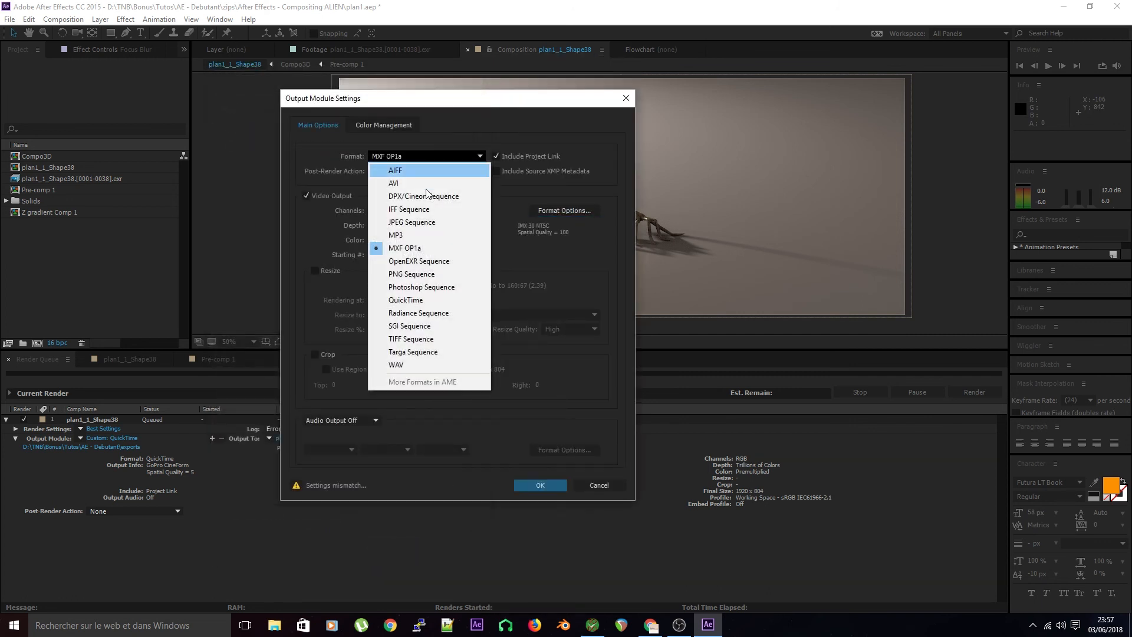
{"action": "left_click", "coordinate": [443, 299]}
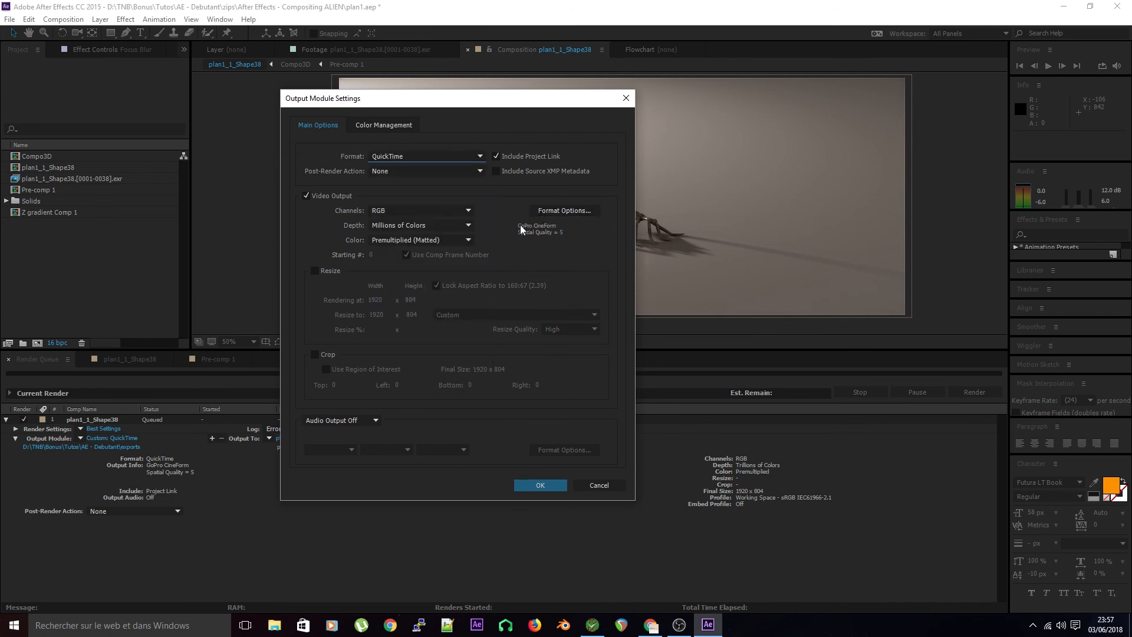
{"action": "left_click", "coordinate": [541, 483]}
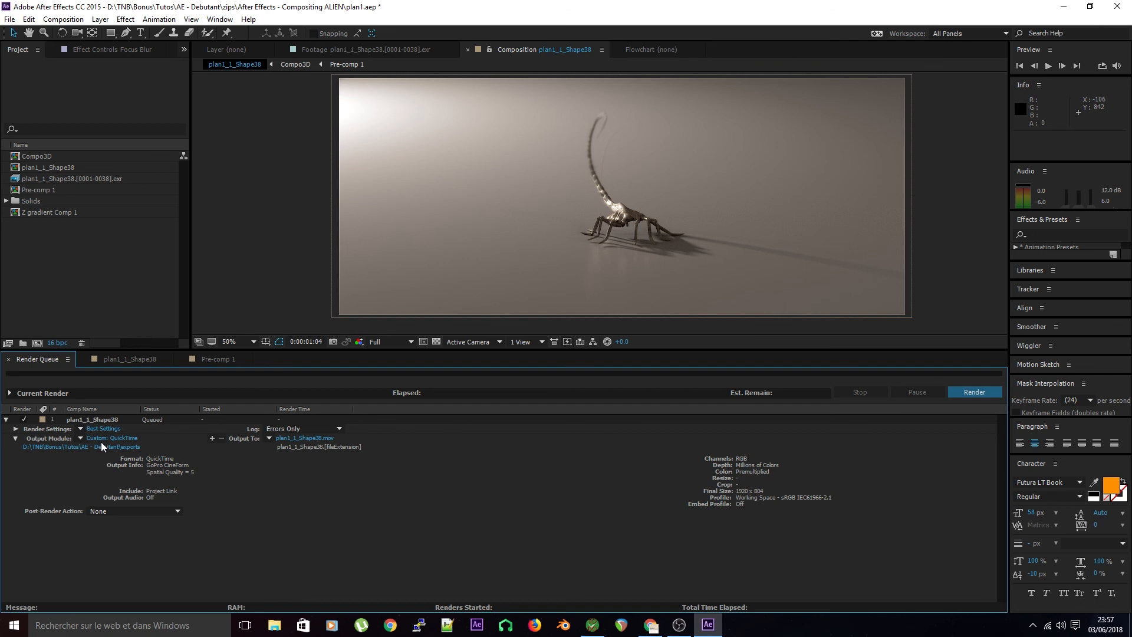
Bring up the output module templates and review the settings of the GoPro CineForm 10bits template.
{"action": "left_click", "coordinate": [82, 439]}
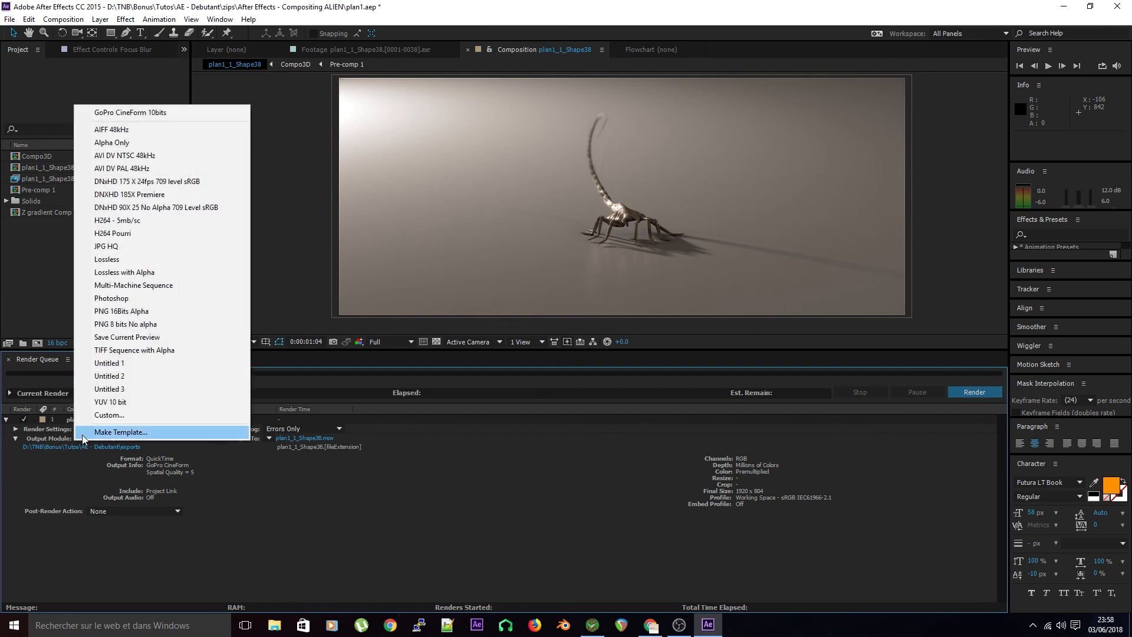
{"action": "left_click", "coordinate": [157, 431]}
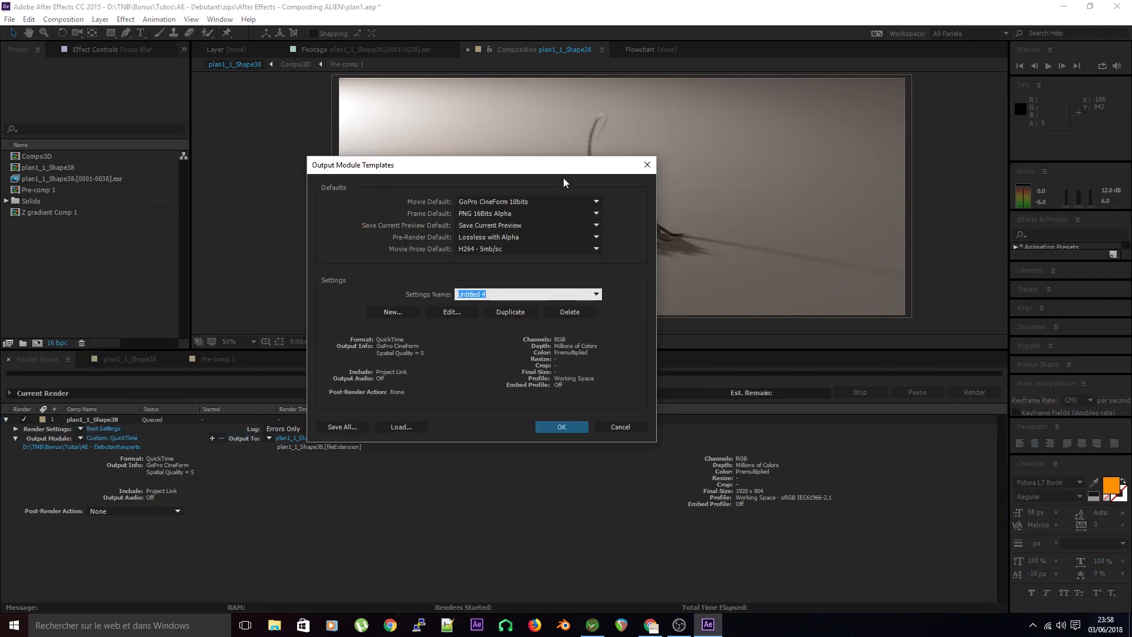
{"action": "left_click", "coordinate": [597, 294]}
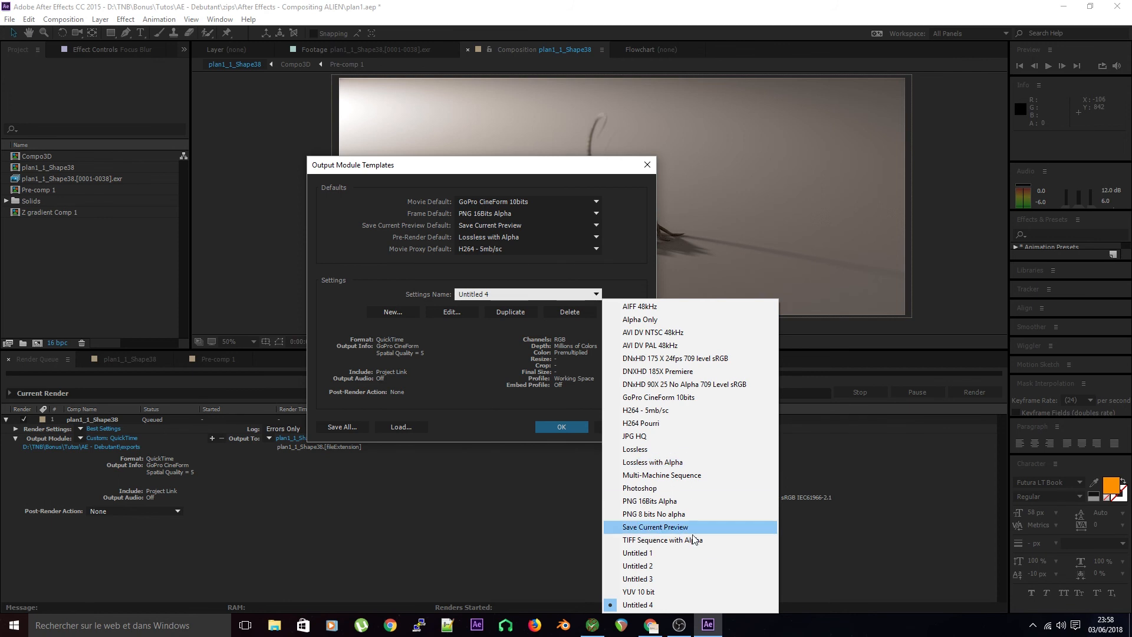
{"action": "left_click", "coordinate": [700, 397]}
{"action": "left_click", "coordinate": [534, 294]}
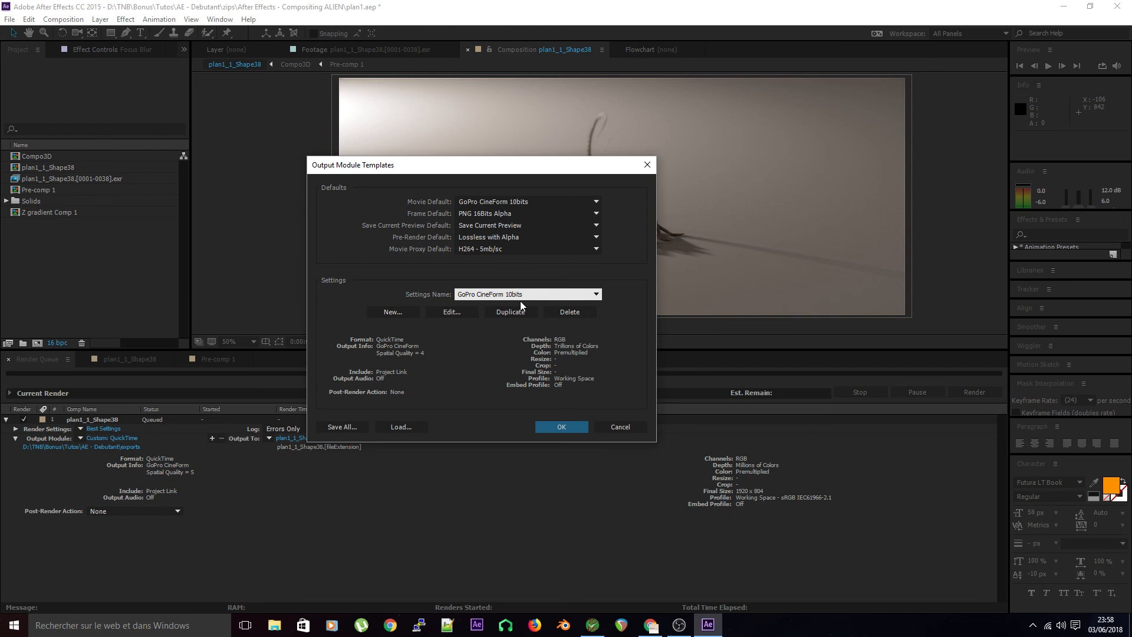
{"action": "left_click", "coordinate": [459, 312]}
{"action": "left_click_drag", "start_coordinate": [422, 102], "coordinate": [821, 125]}
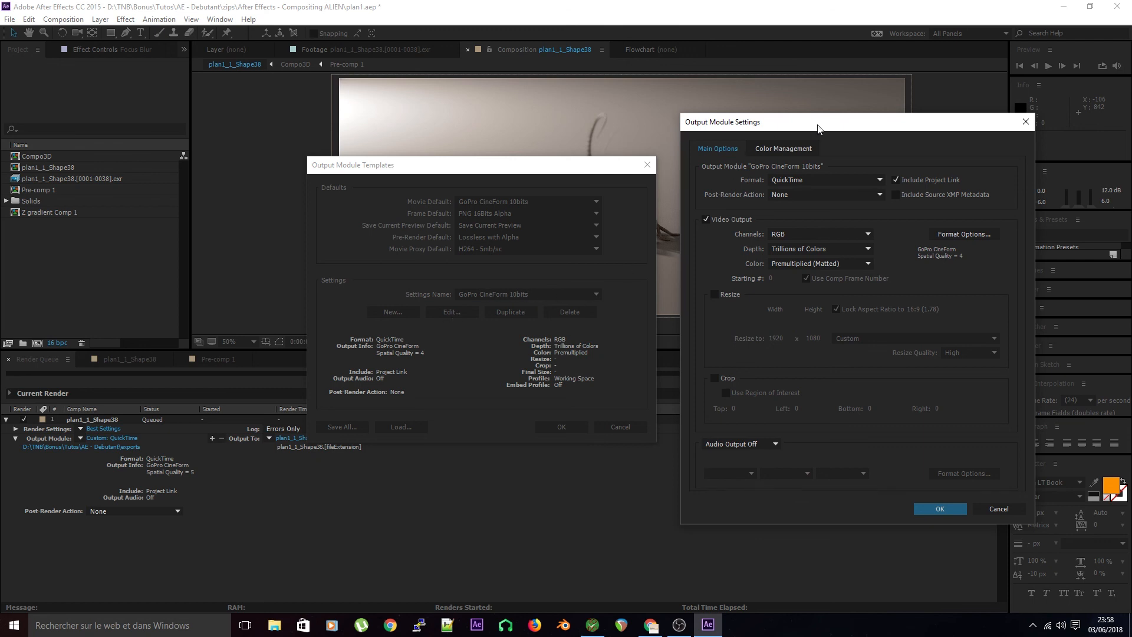
{"action": "left_click", "coordinate": [940, 508]}
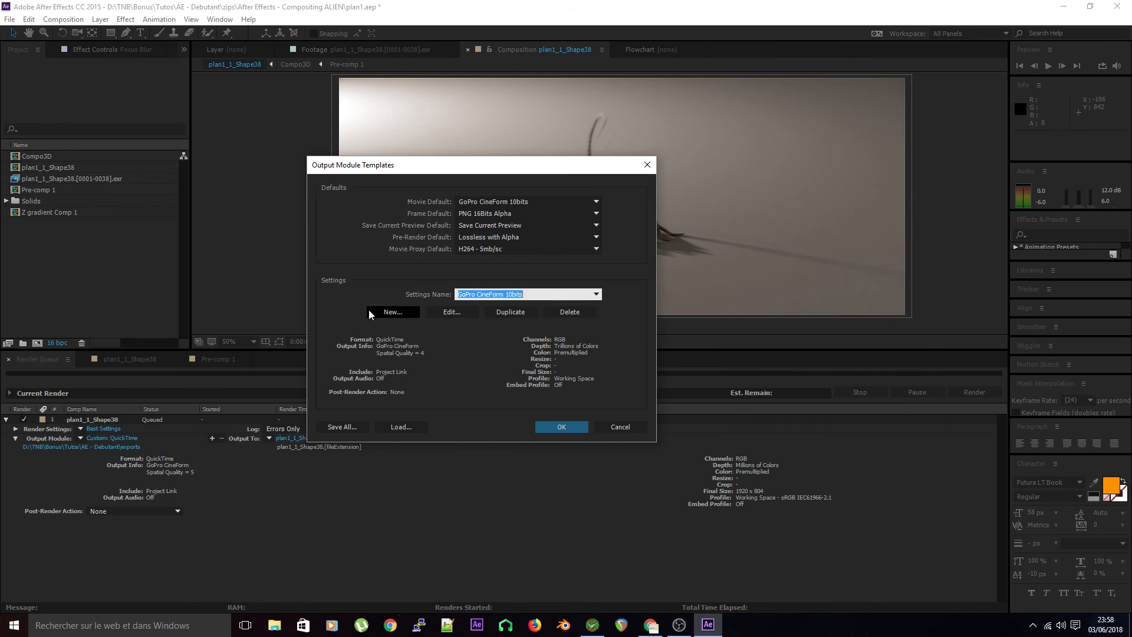
Set the codec quality to 5 in the GoPro CineForm 10bits template and save the template changes.
{"action": "left_click", "coordinate": [453, 310]}
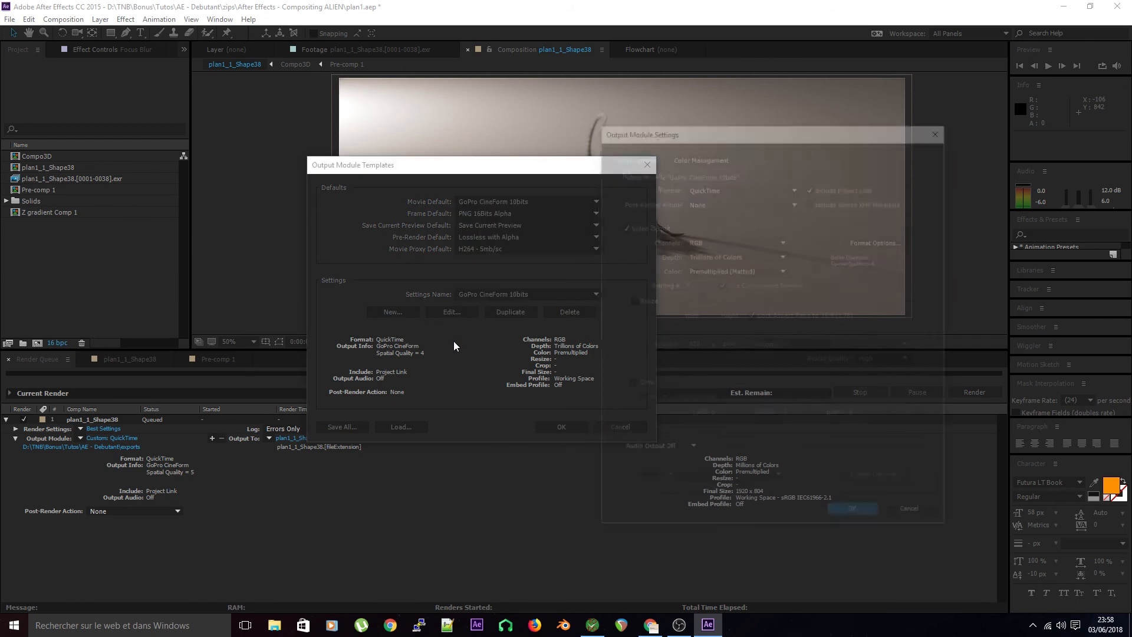
{"action": "left_click_drag", "start_coordinate": [813, 129], "coordinate": [785, 126]}
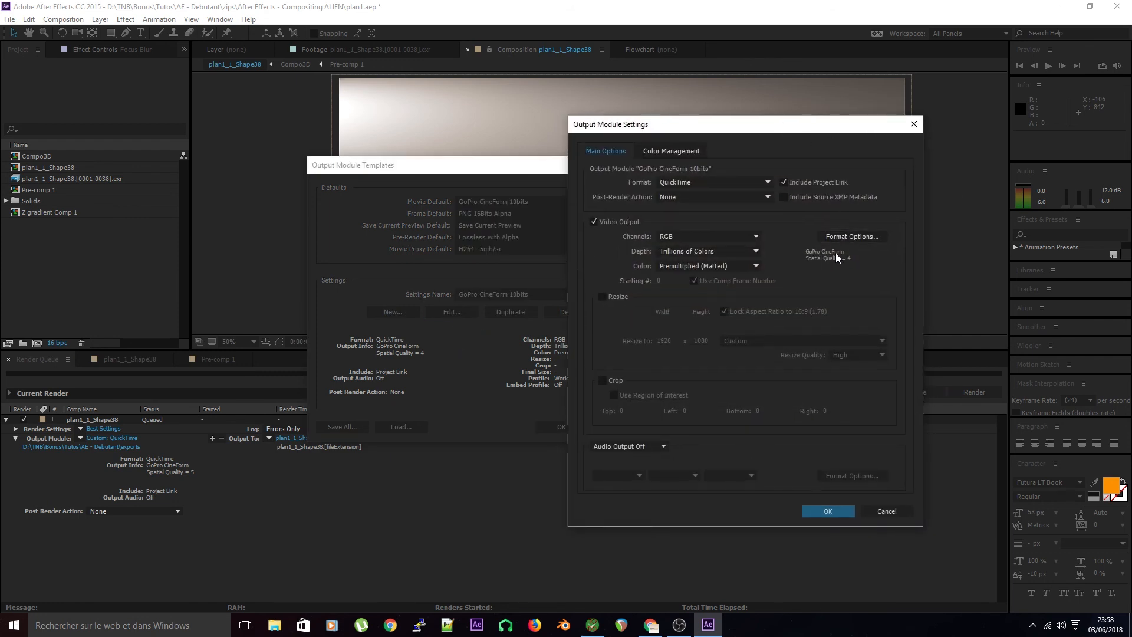
{"action": "left_click", "coordinate": [841, 239]}
{"action": "left_click_drag", "start_coordinate": [401, 200], "coordinate": [443, 197]}
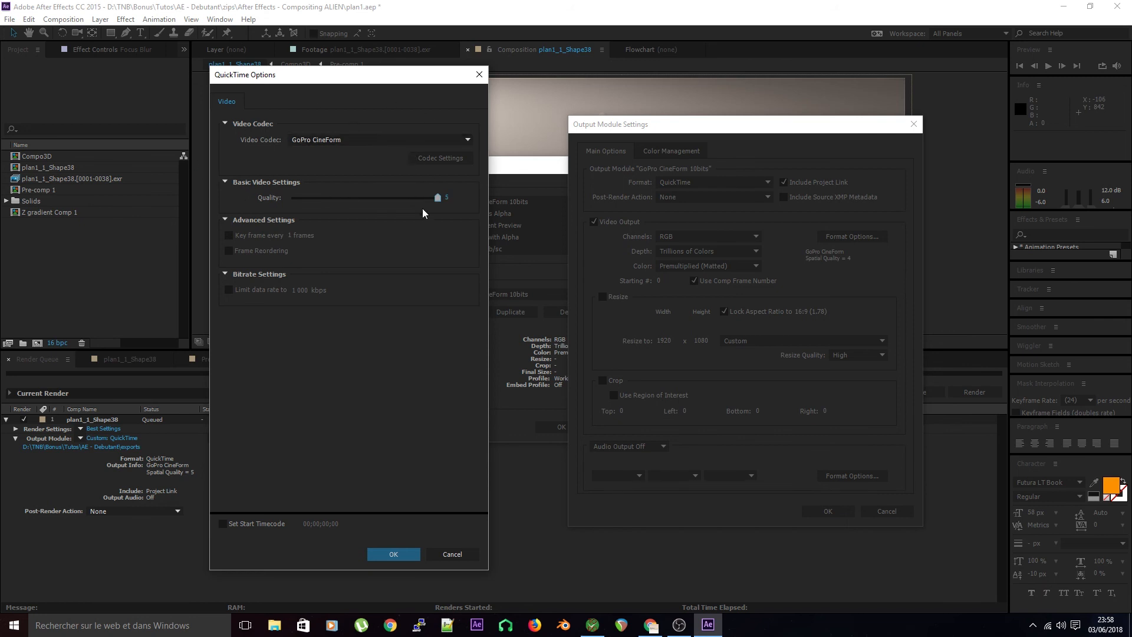
{"action": "left_click", "coordinate": [393, 554]}
{"action": "left_click", "coordinate": [828, 512]}
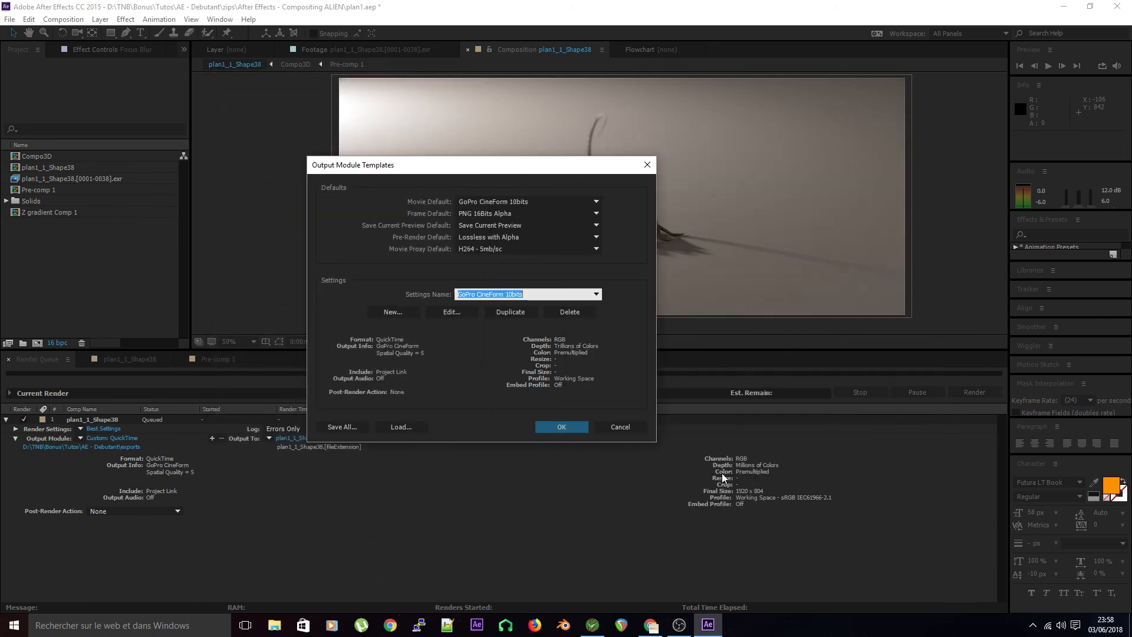
{"action": "left_click", "coordinate": [561, 427]}
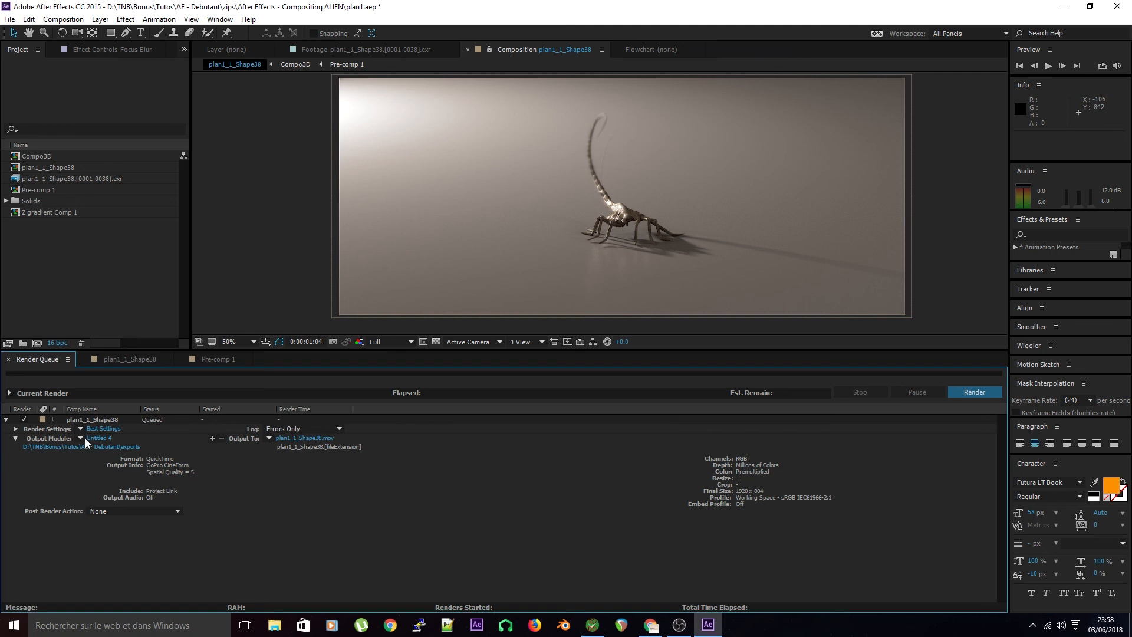
Apply the GoPro CineForm 10bits template to the plan1_1_Shape38 output module and check its settings.
{"action": "left_click", "coordinate": [99, 440]}
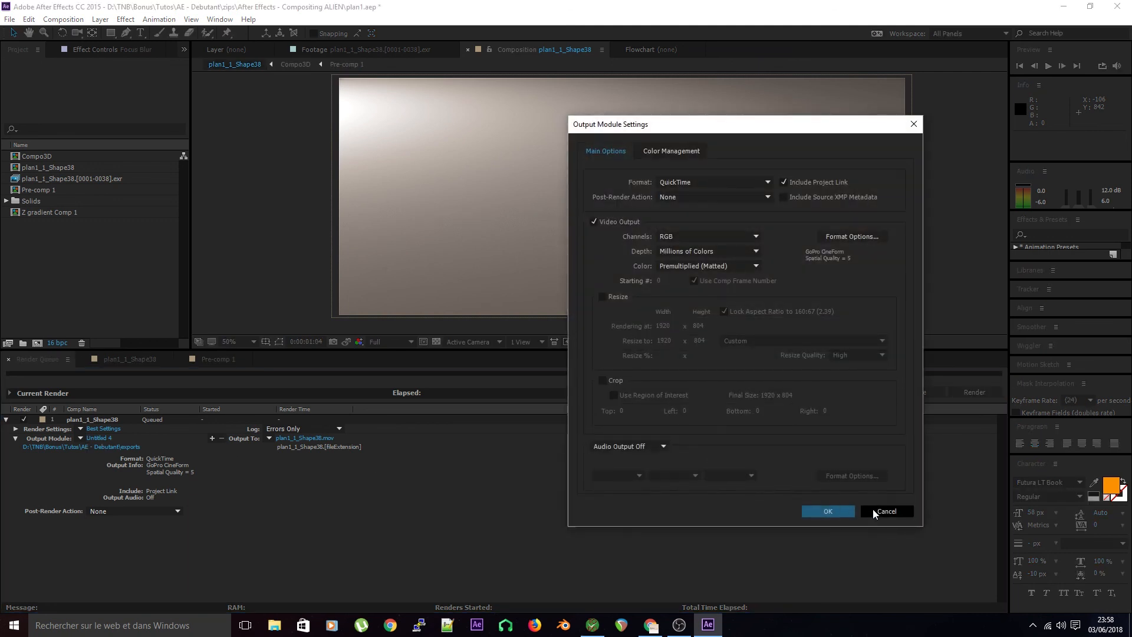
{"action": "left_click", "coordinate": [879, 508]}
{"action": "left_click", "coordinate": [82, 436]}
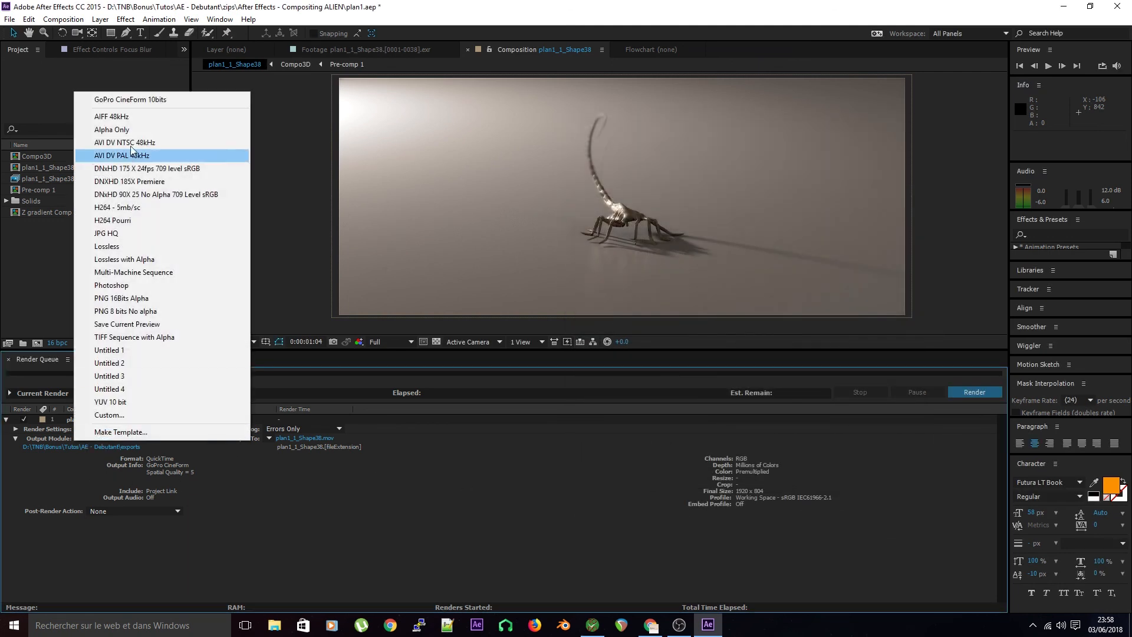
{"action": "left_click", "coordinate": [145, 99]}
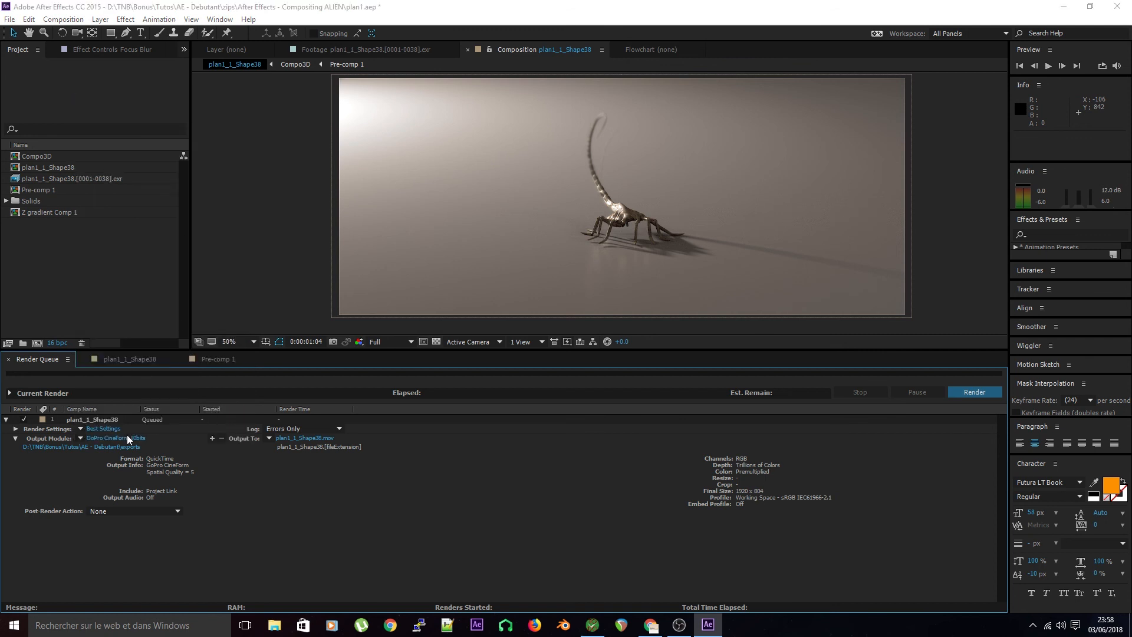
{"action": "left_click", "coordinate": [126, 438]}
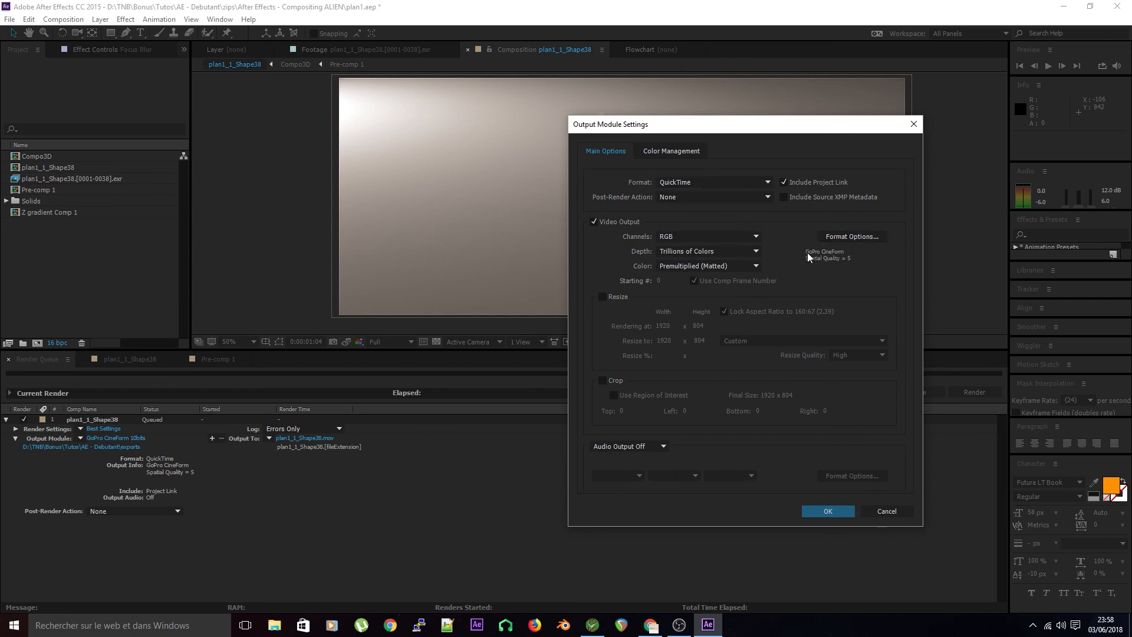
{"action": "left_click", "coordinate": [850, 510]}
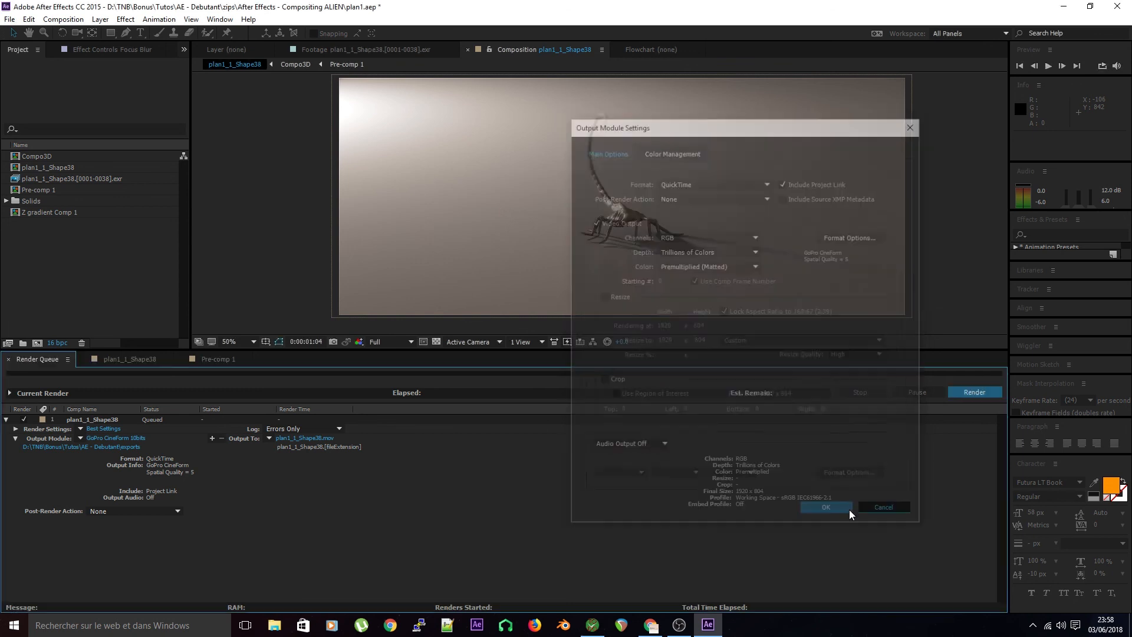
Delete all the Untitled output module templates and save the template list.
{"action": "left_click", "coordinate": [81, 437]}
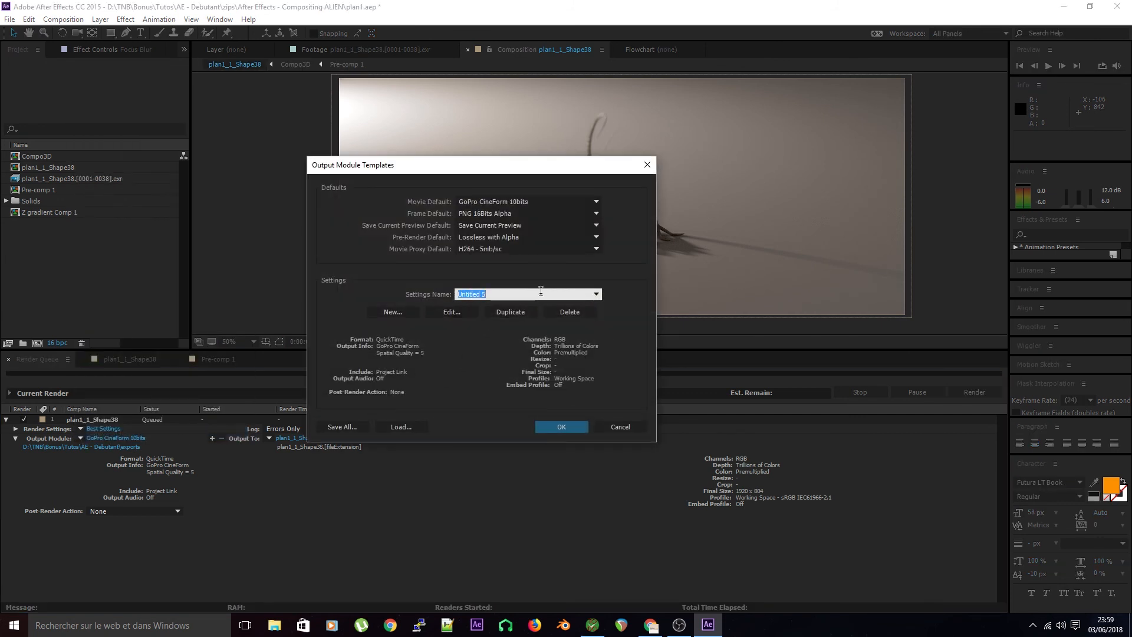
{"action": "left_click", "coordinate": [597, 295]}
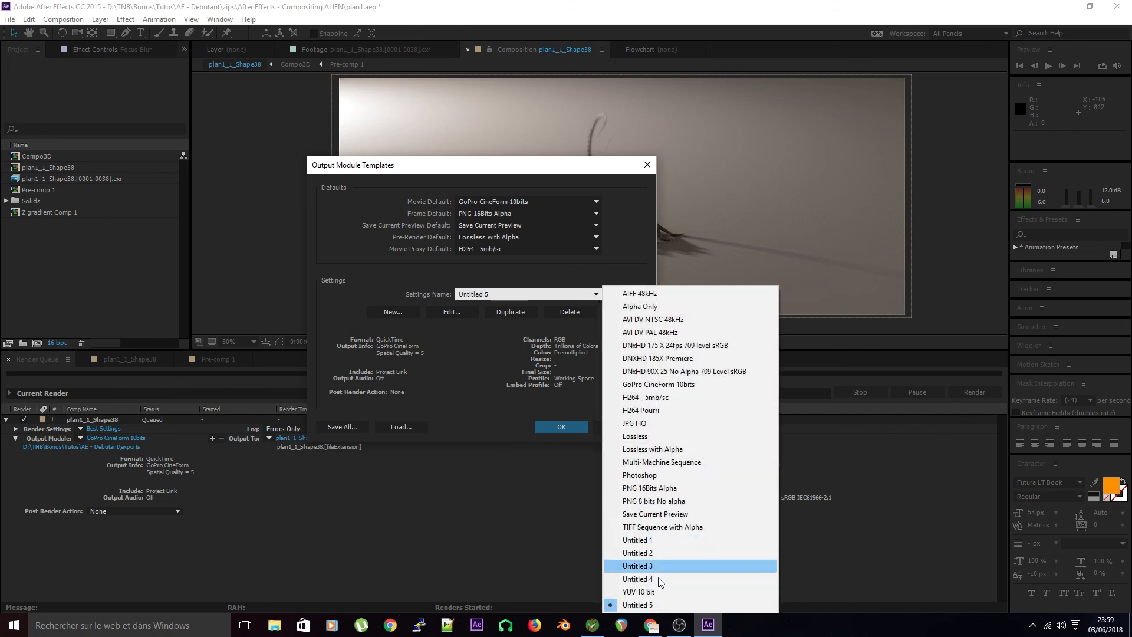
{"action": "left_click", "coordinate": [473, 373]}
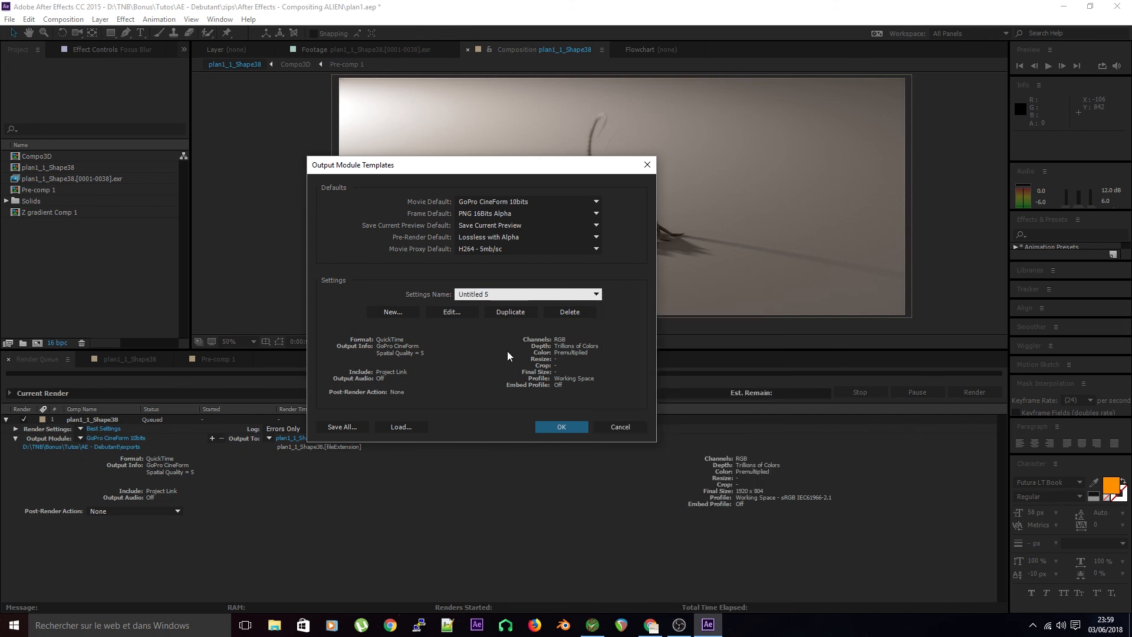
{"action": "left_click", "coordinate": [564, 312]}
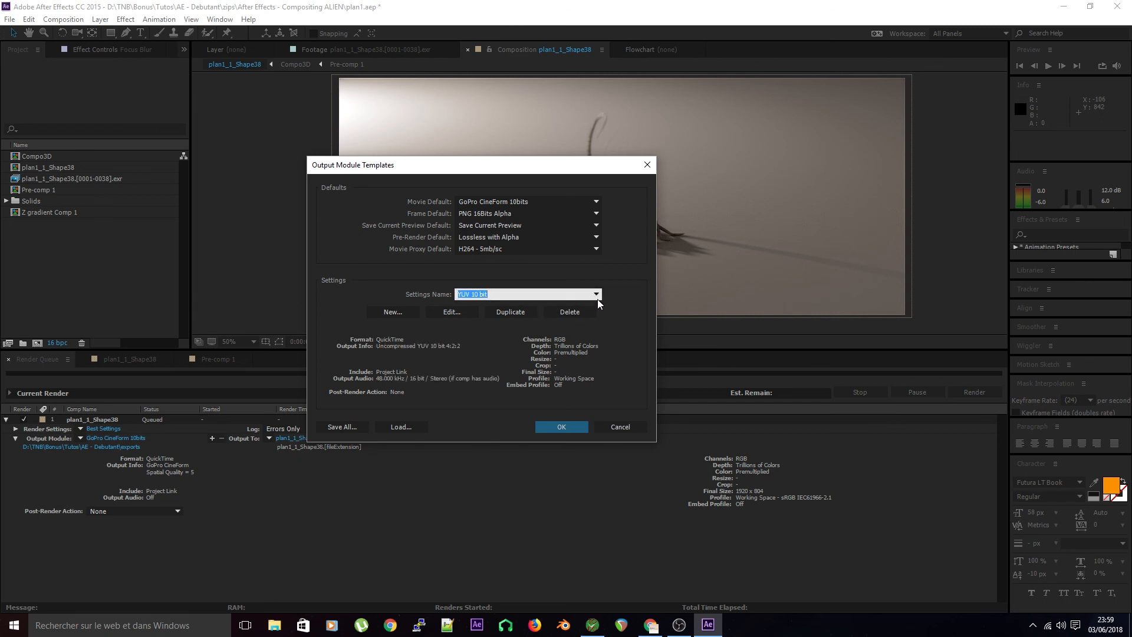
{"action": "left_click", "coordinate": [596, 295]}
{"action": "left_click", "coordinate": [664, 577]}
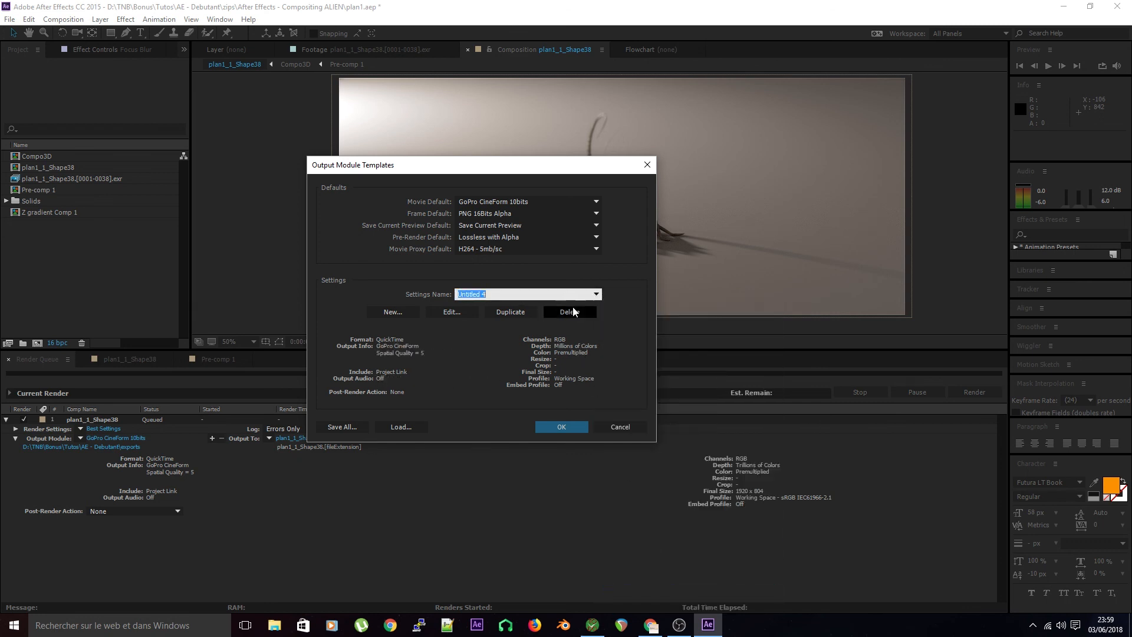
{"action": "left_click", "coordinate": [597, 295]}
{"action": "left_click", "coordinate": [534, 571]}
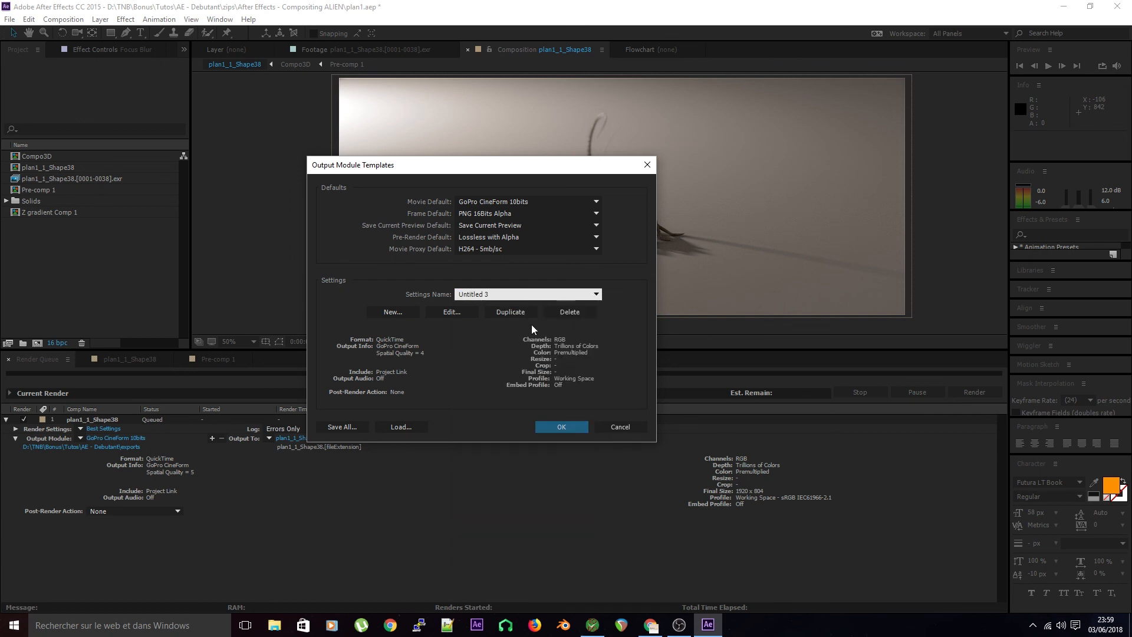
{"action": "left_click", "coordinate": [555, 317]}
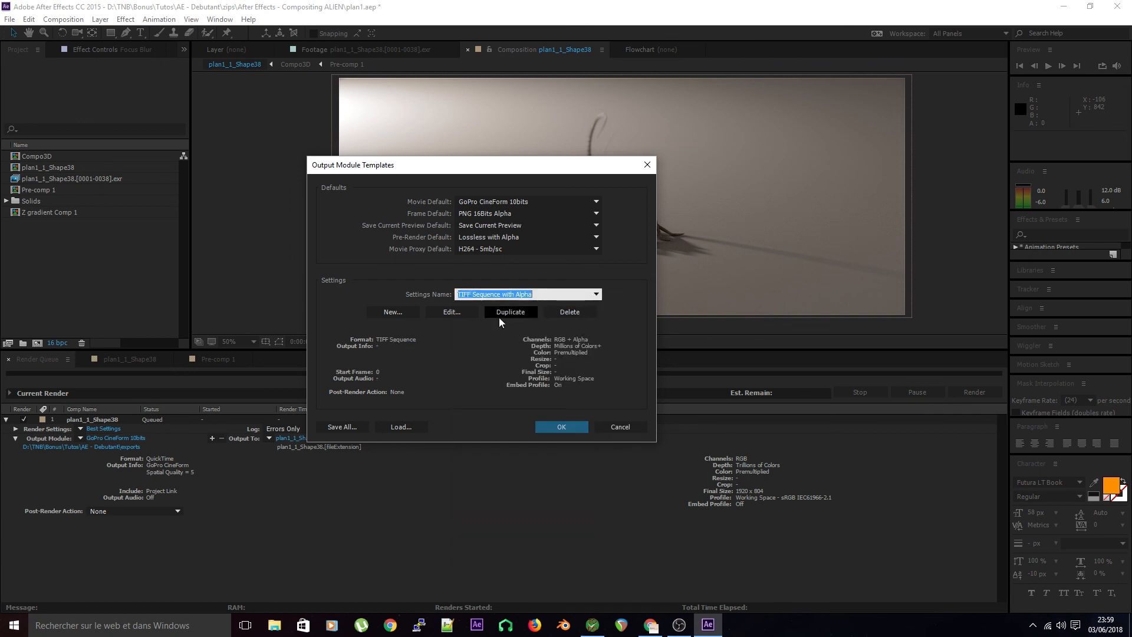
{"action": "left_click", "coordinate": [561, 427]}
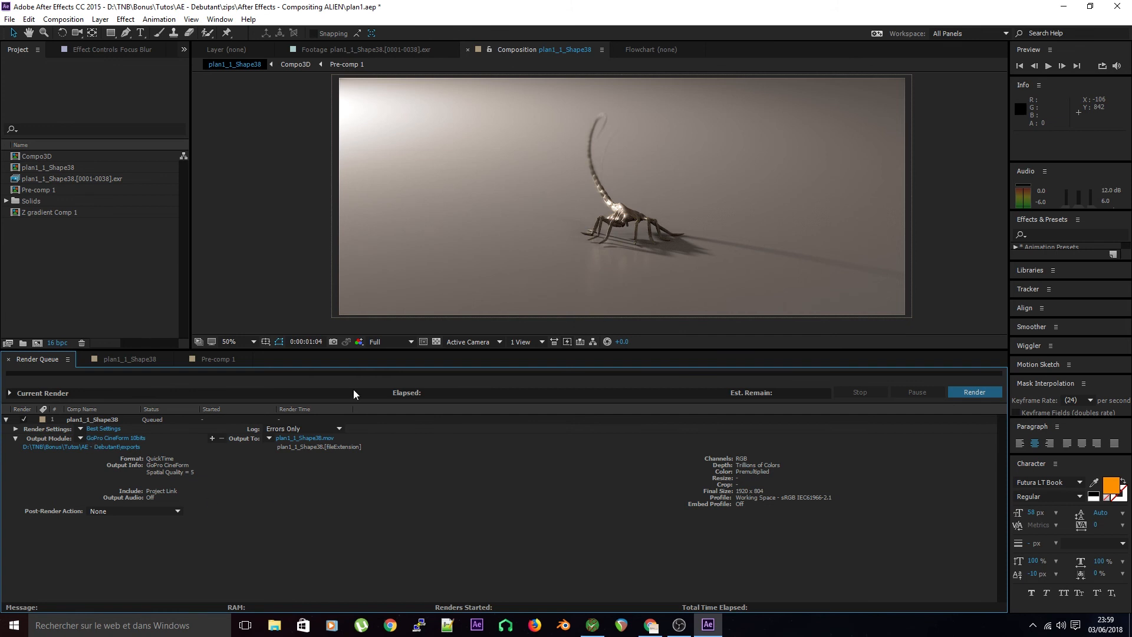
Start rendering the queued plan1_1_Shape38 composition.
{"action": "left_click", "coordinate": [975, 392]}
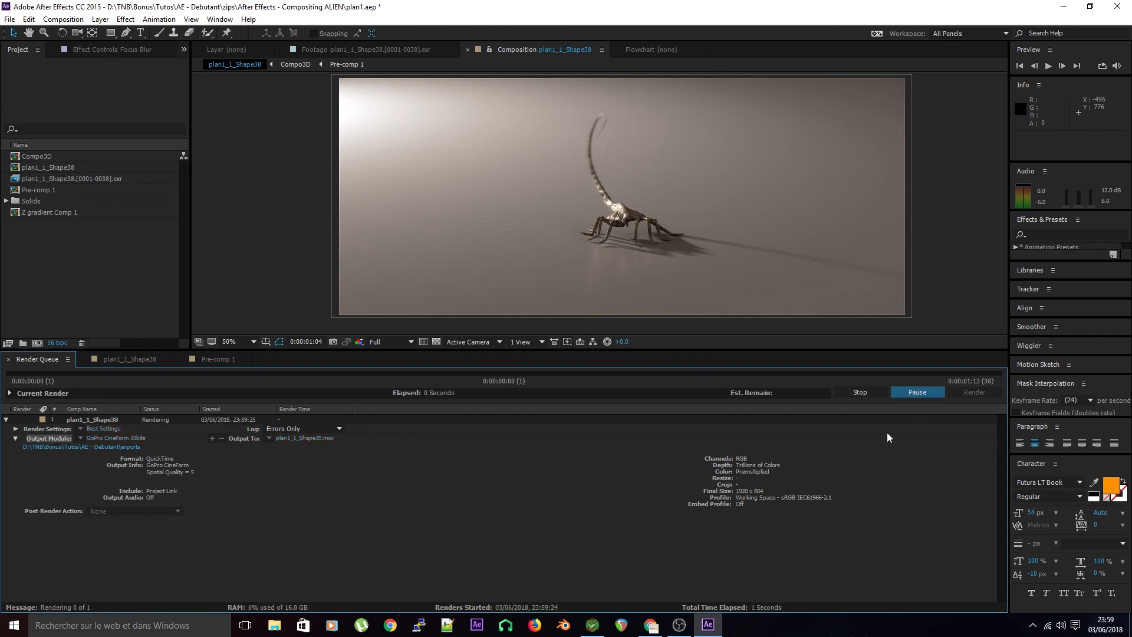